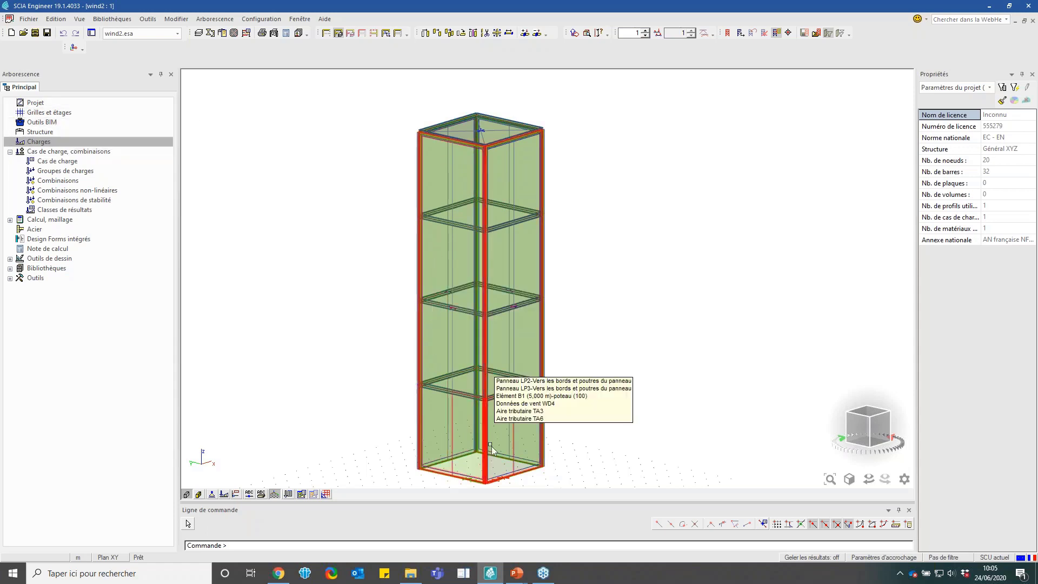
# Select one façade load panel and all similar panels to examine their shared properties, clearing the selection at the end
pyautogui.click(508, 480)
pyautogui.click(522, 496)
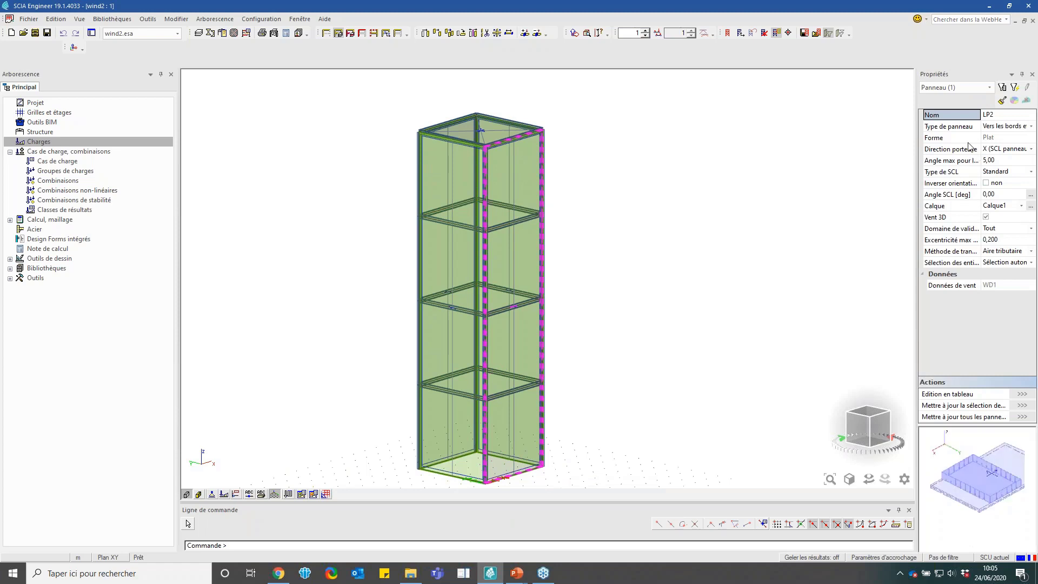
pyautogui.click(1015, 88)
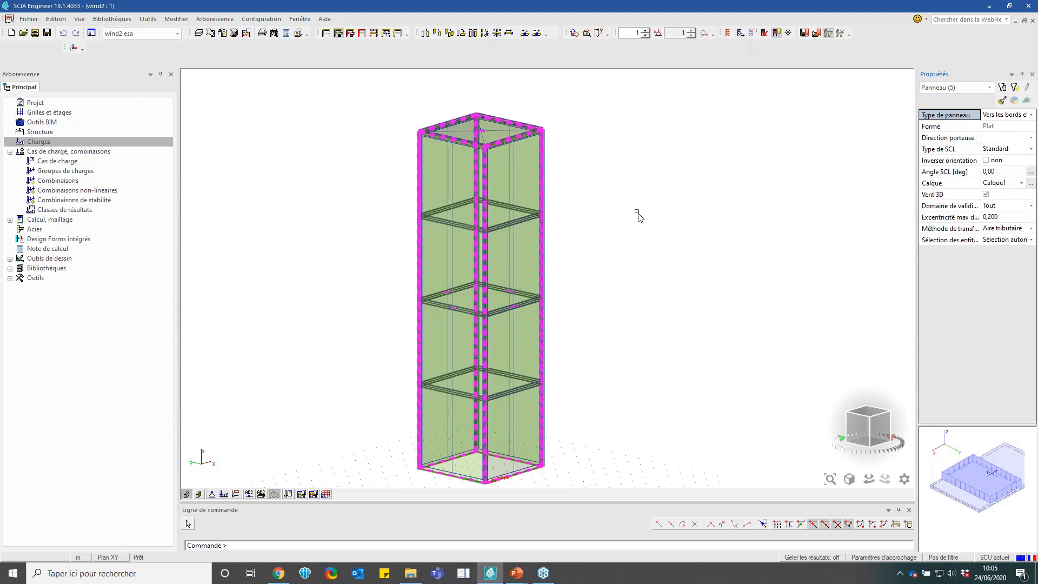
pyautogui.press('Escape')
# Examine the wind data of façade panel LP2, including the available wall types, keeping its type as Voile
pyautogui.scroll(10, 524, 320)
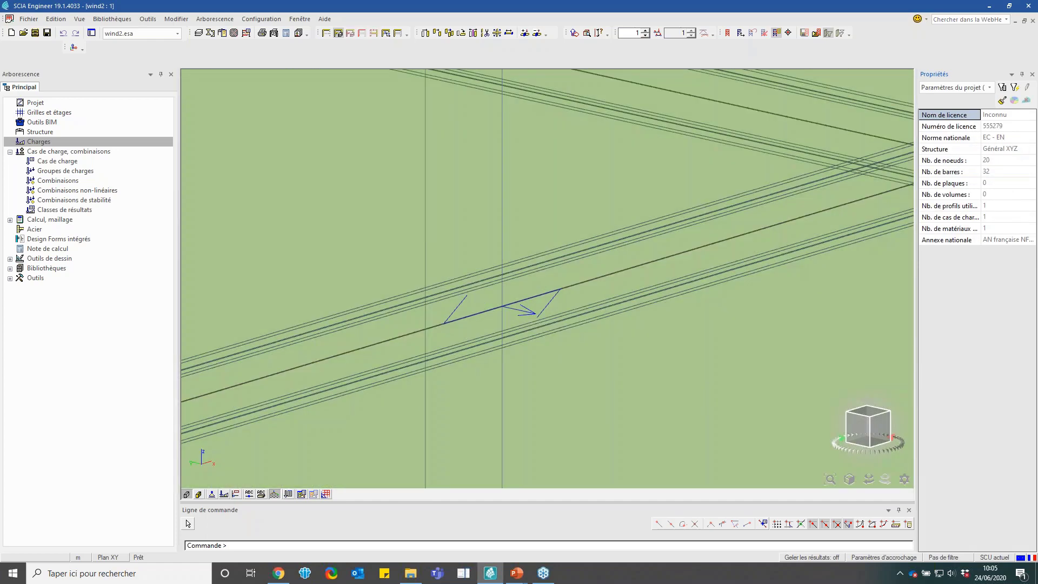
pyautogui.click(533, 316)
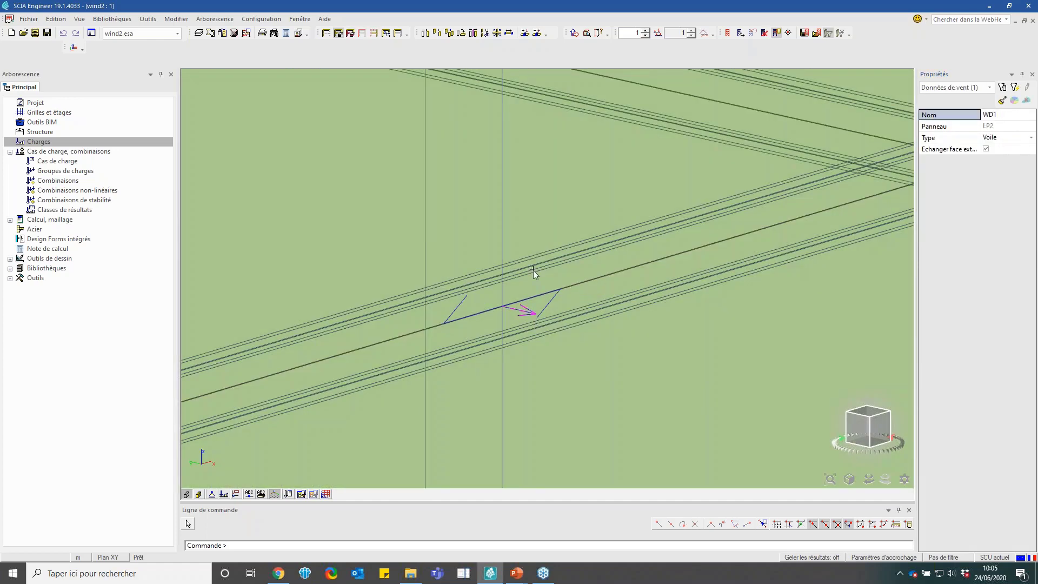
pyautogui.scroll(-8, 532, 270)
pyautogui.scroll(-3, 531, 240)
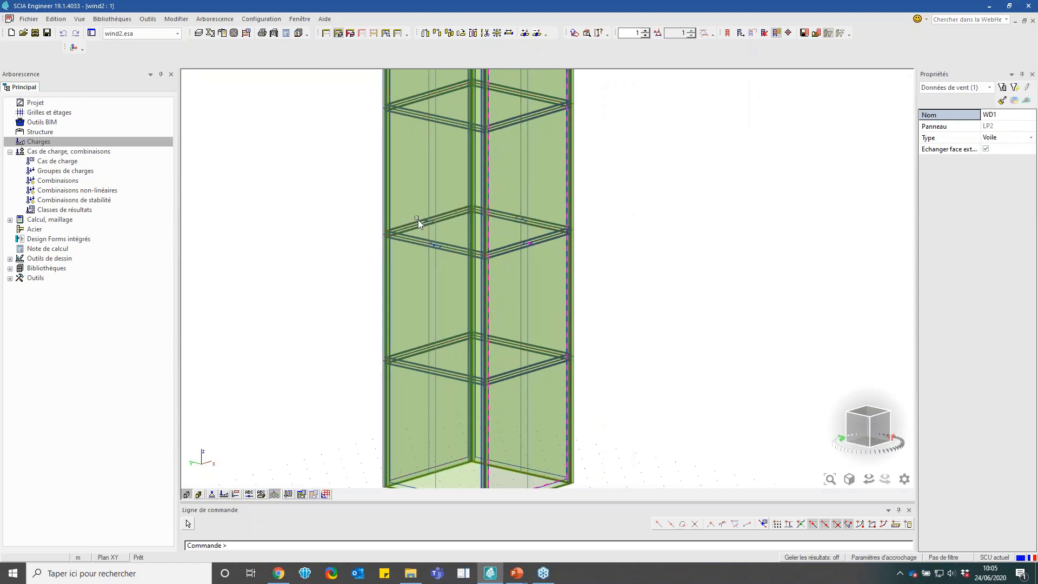
pyautogui.click(991, 139)
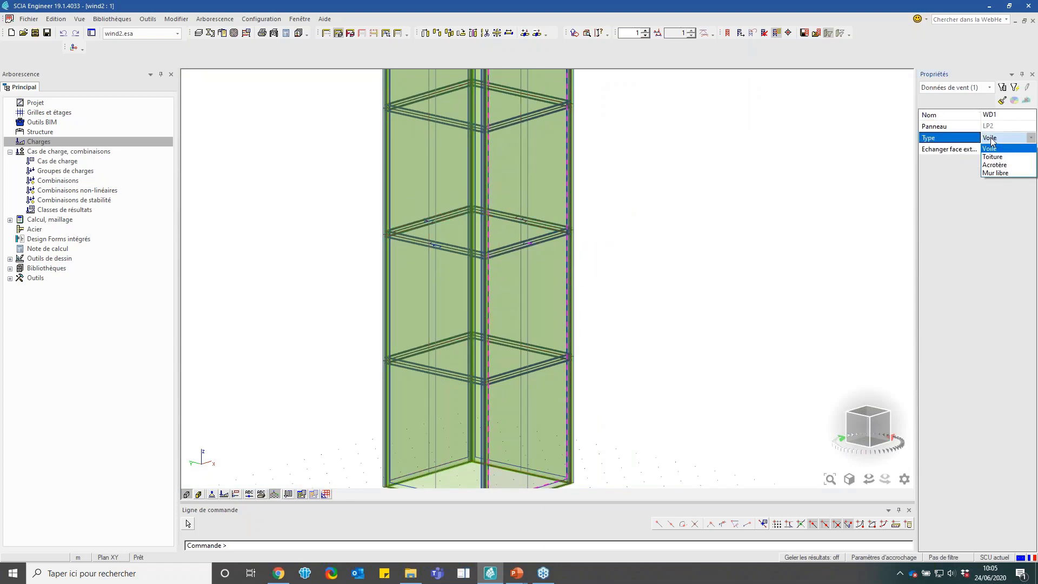
pyautogui.click(991, 146)
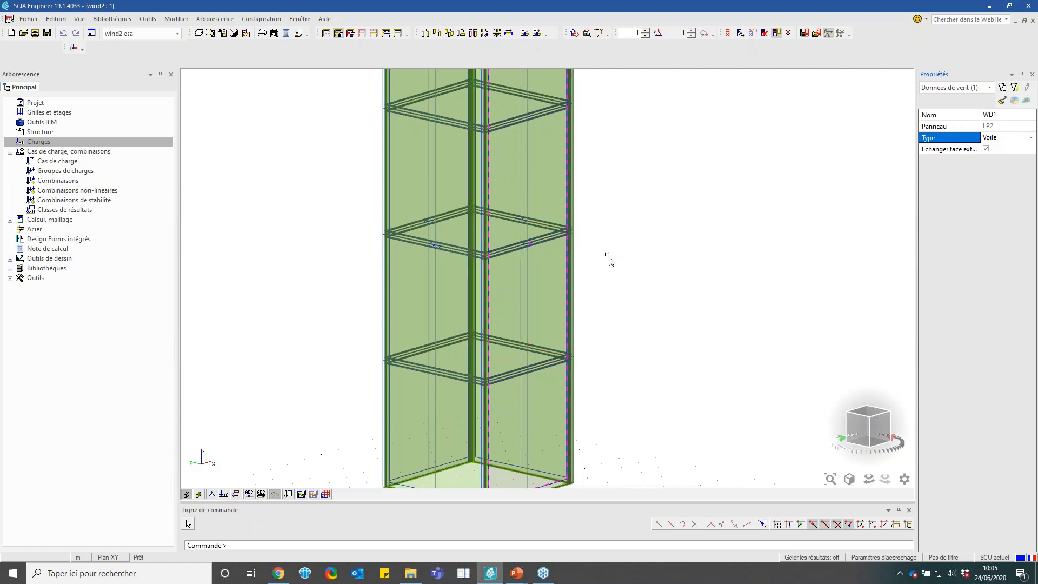
pyautogui.press('Escape')
pyautogui.scroll(-2, 577, 295)
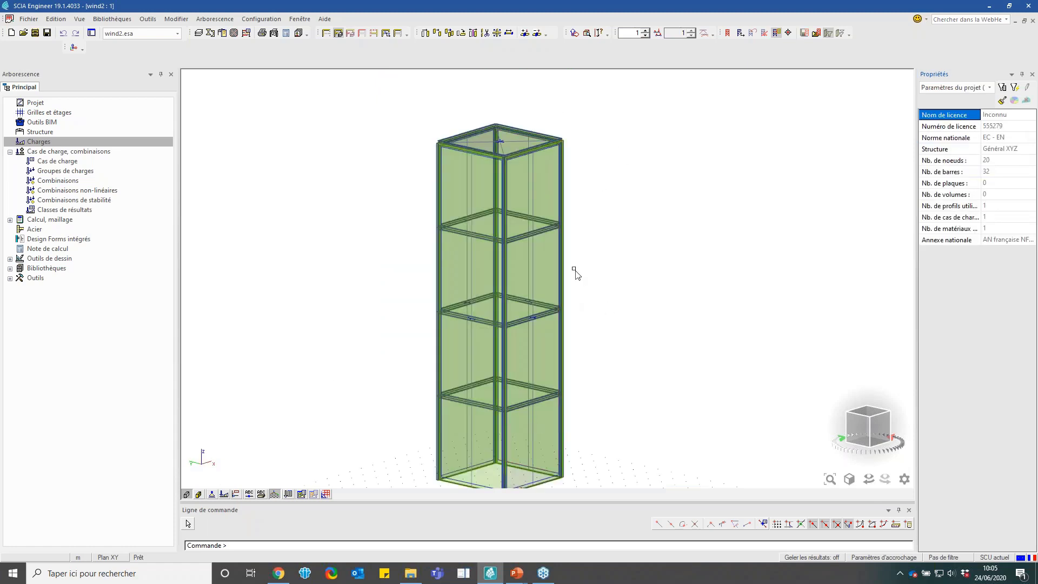
# Examine the project's EC1 wind pressure settings, including structure width, wind zone and terrain category, and accept them as they are
pyautogui.doubleClick(36, 103)
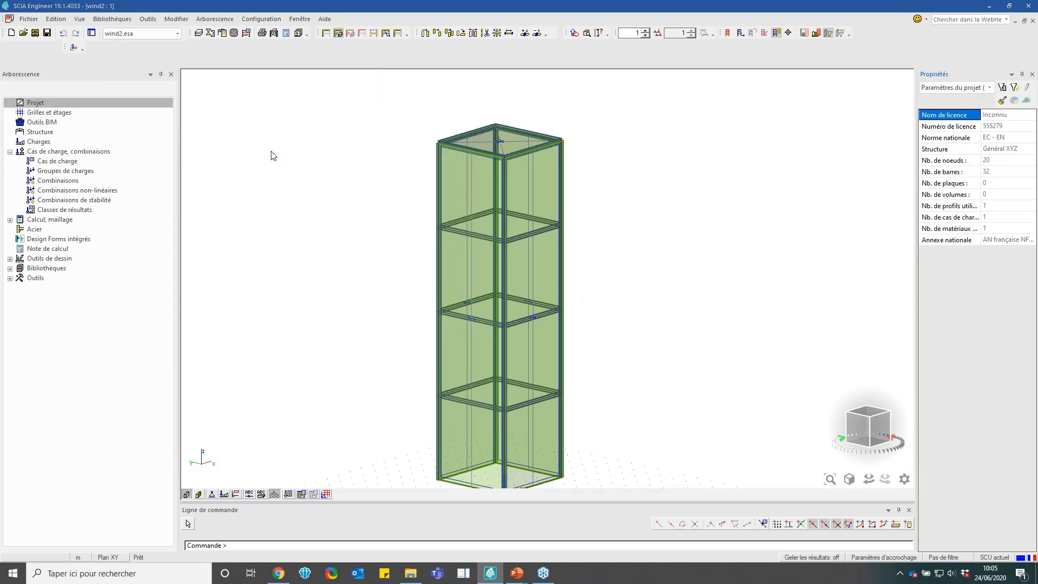
pyautogui.click(470, 173)
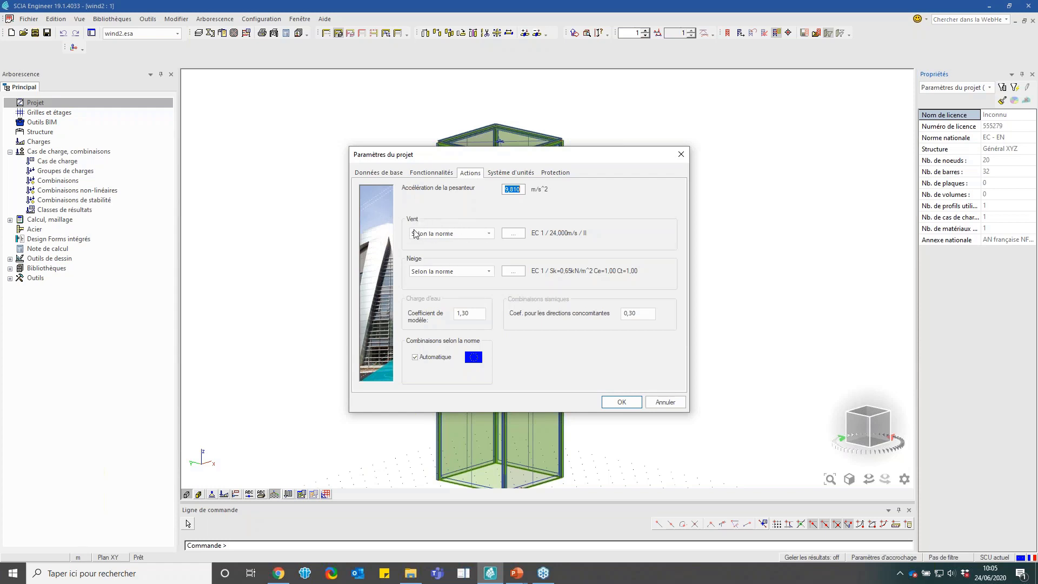
pyautogui.click(509, 235)
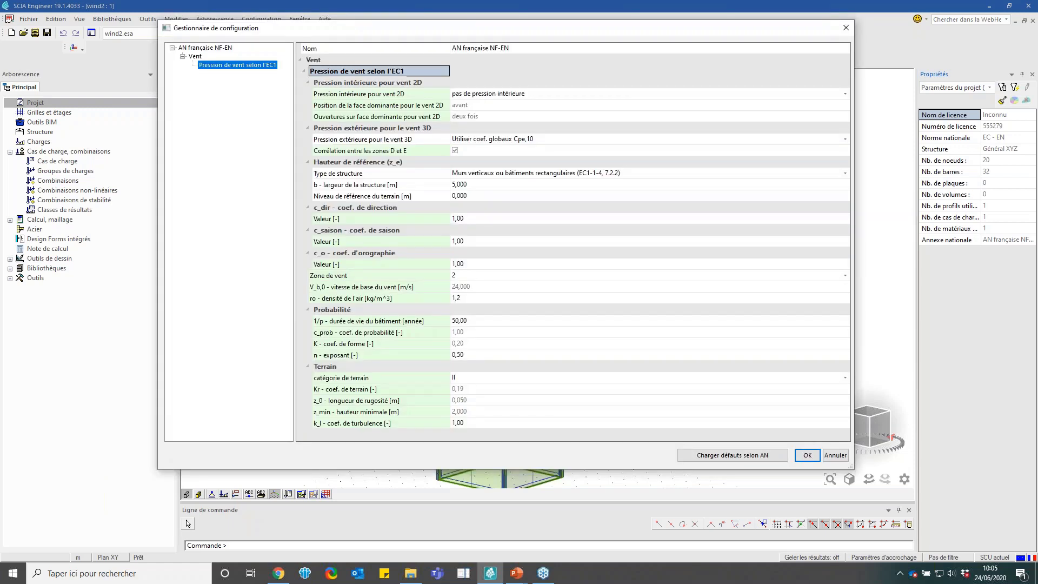
pyautogui.moveTo(442, 31); pyautogui.dragTo(454, 58)
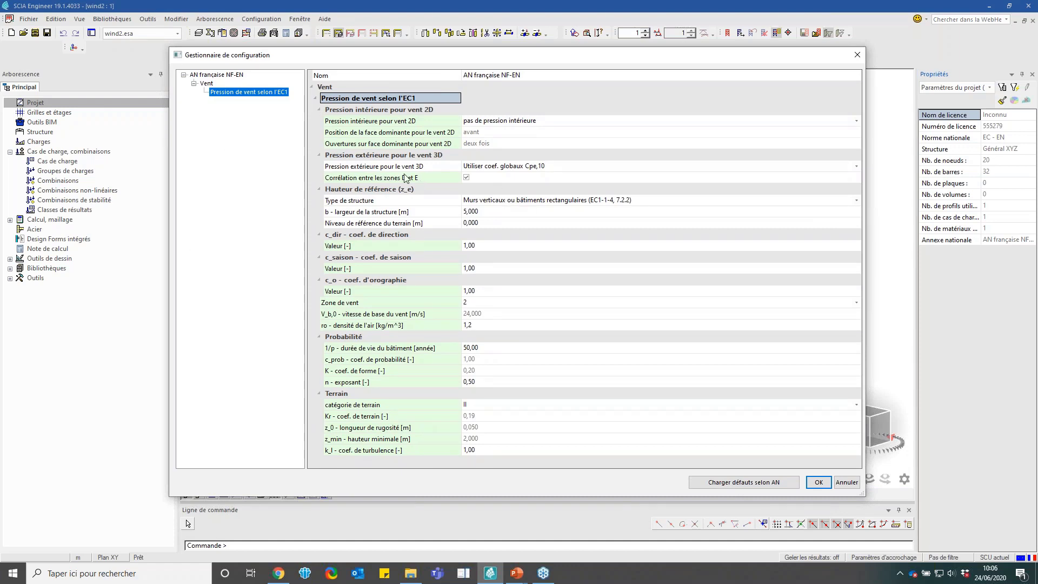
pyautogui.click(352, 212)
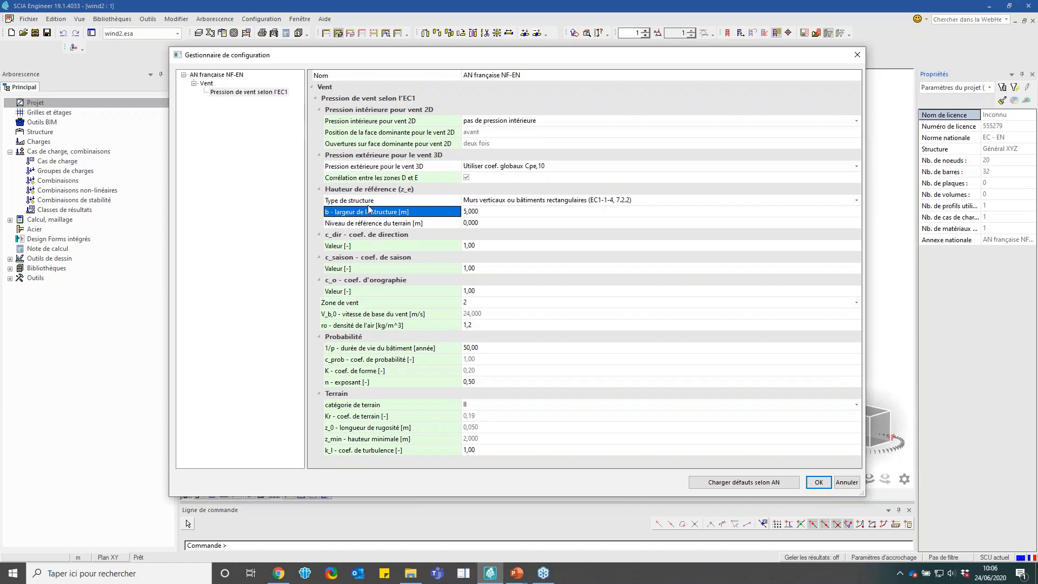
pyautogui.moveTo(382, 61); pyautogui.dragTo(342, 37)
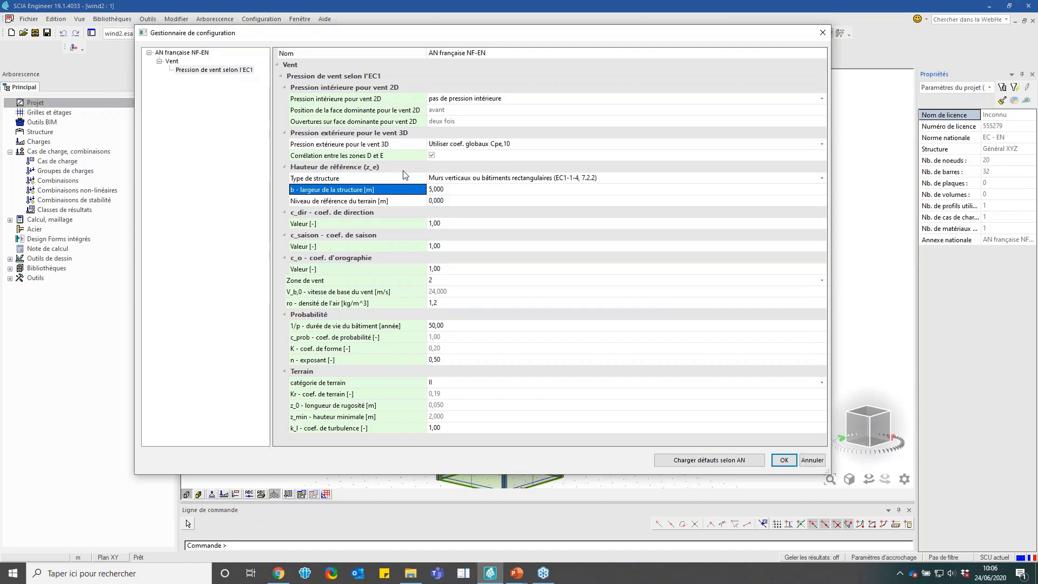
pyautogui.click(384, 280)
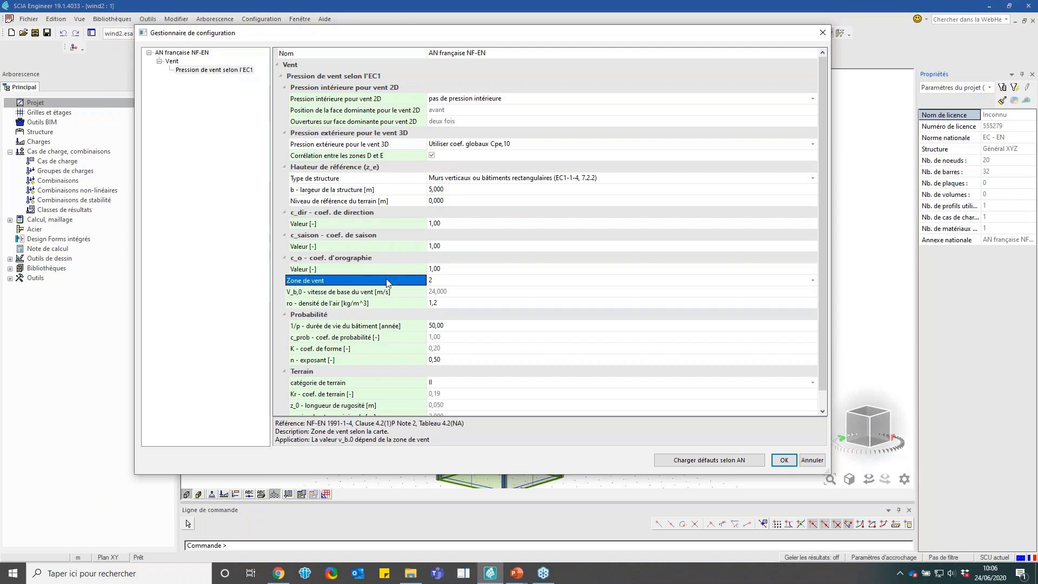
pyautogui.scroll(-1, 388, 286)
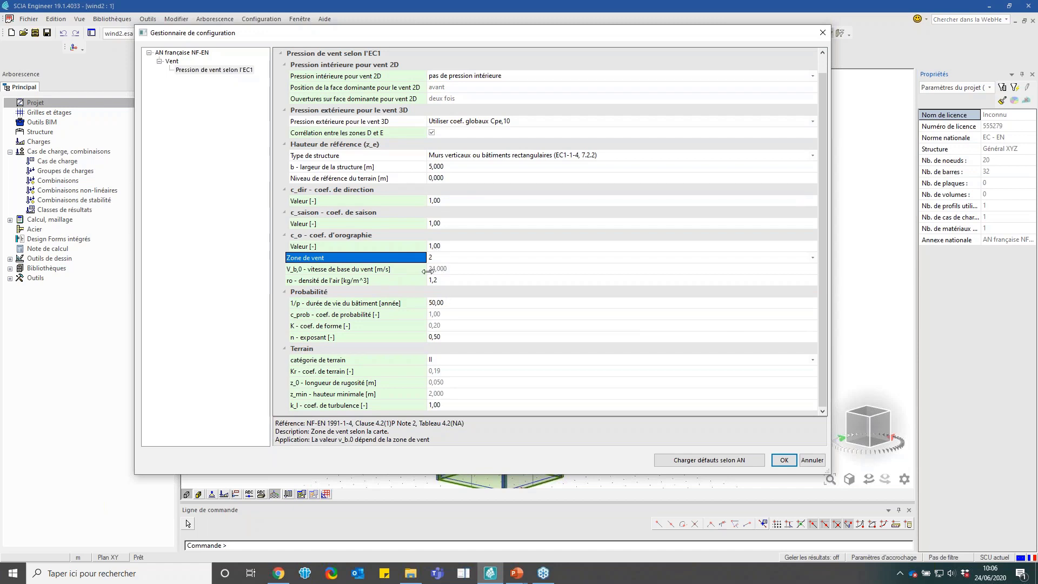
pyautogui.click(365, 360)
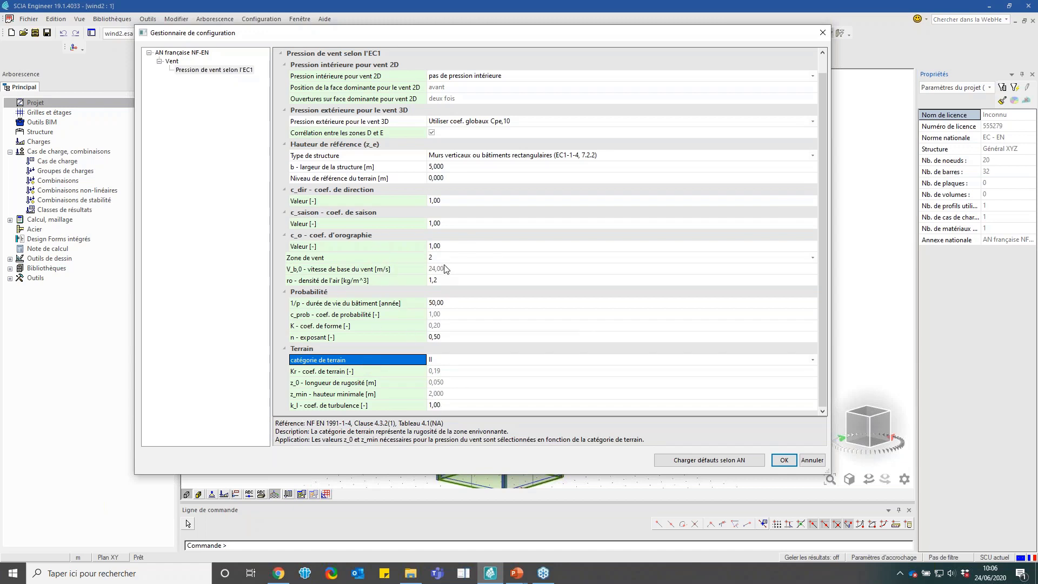
pyautogui.click(784, 460)
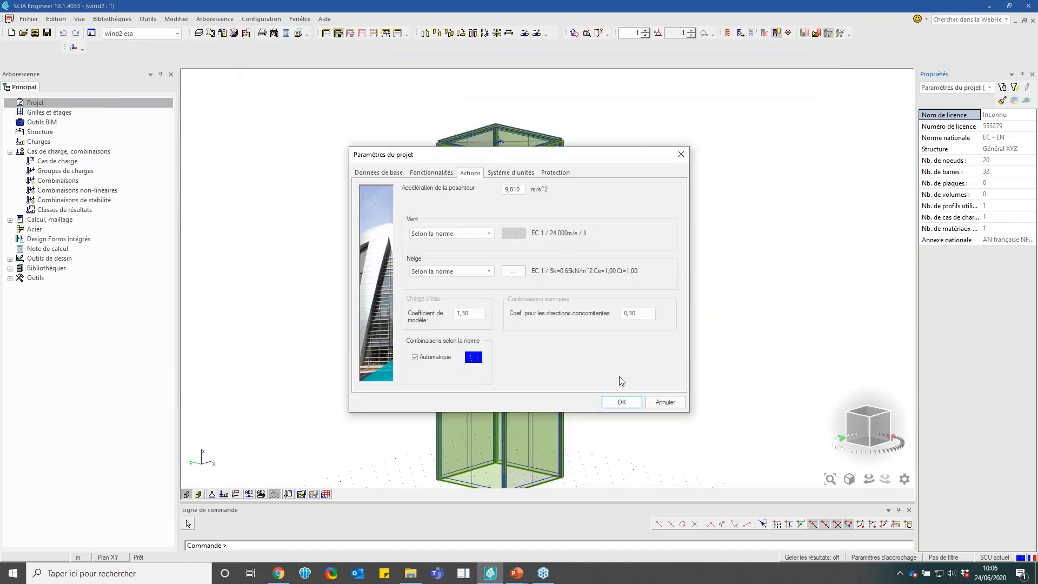
pyautogui.click(622, 402)
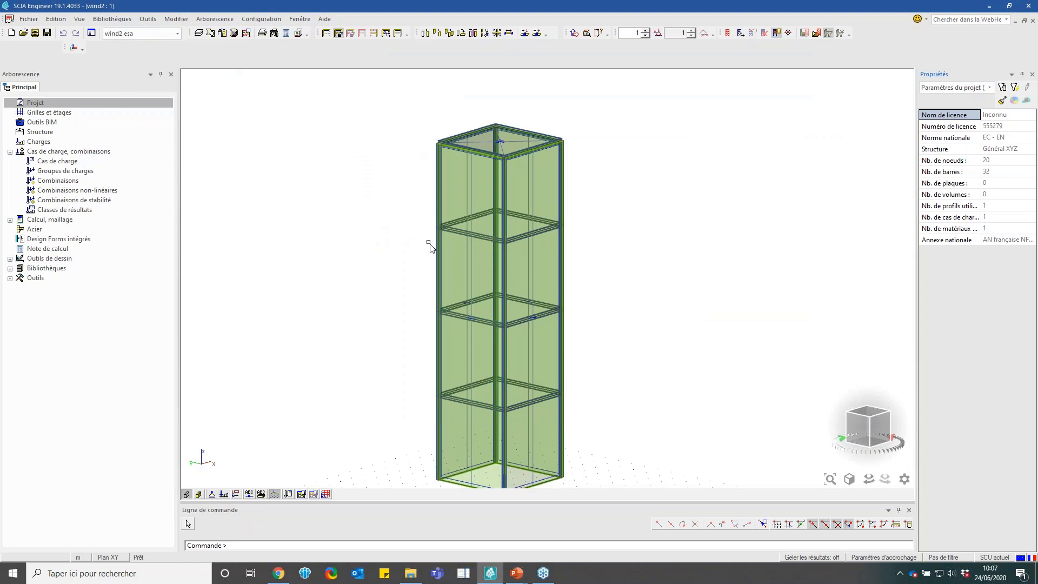
# Begin adding load cases in the 3D wind generator, with the additional cases for duopitch roofs disabled
pyautogui.click(43, 143)
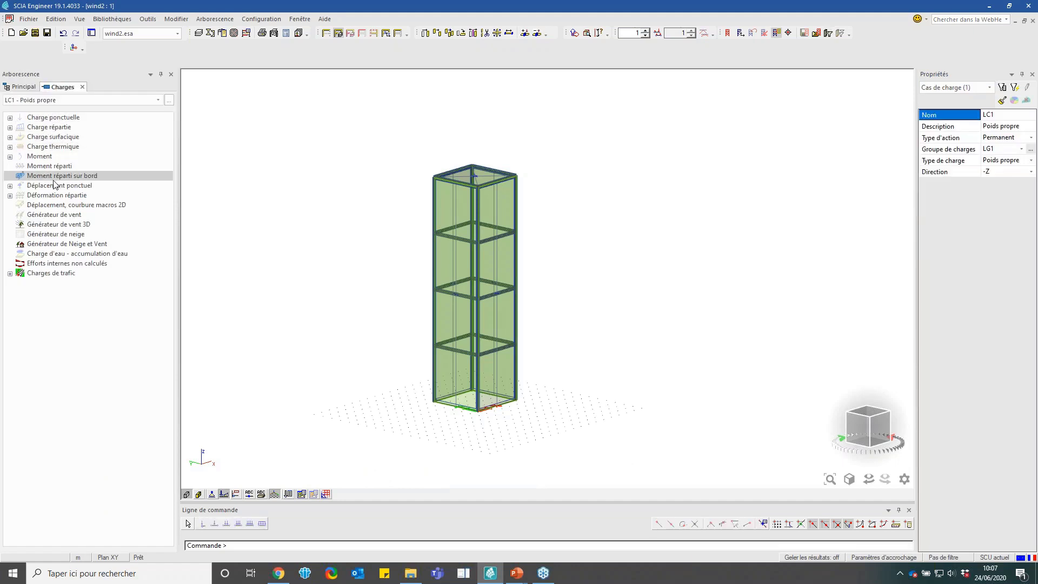
pyautogui.click(52, 225)
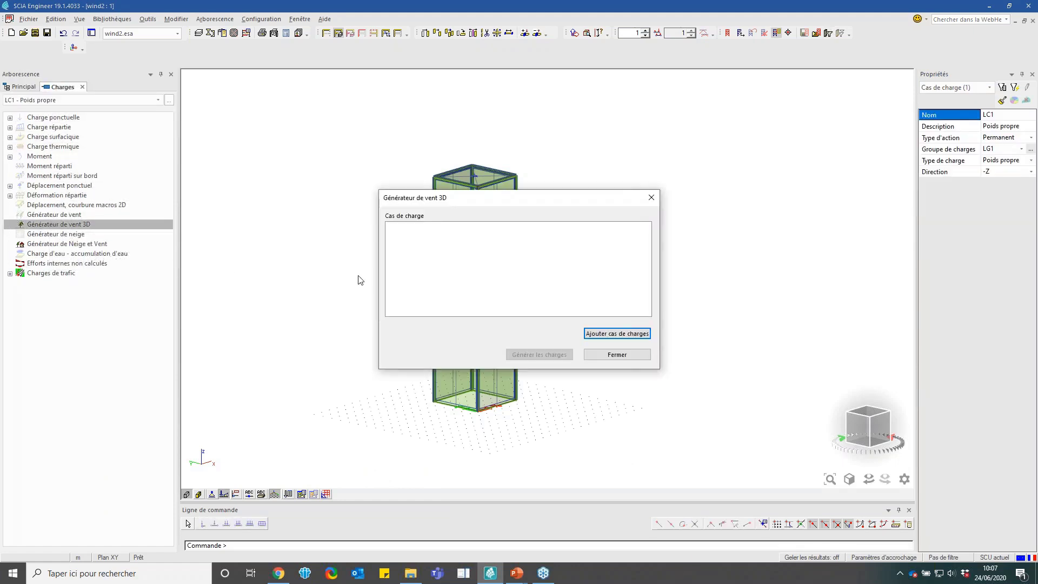
pyautogui.click(624, 334)
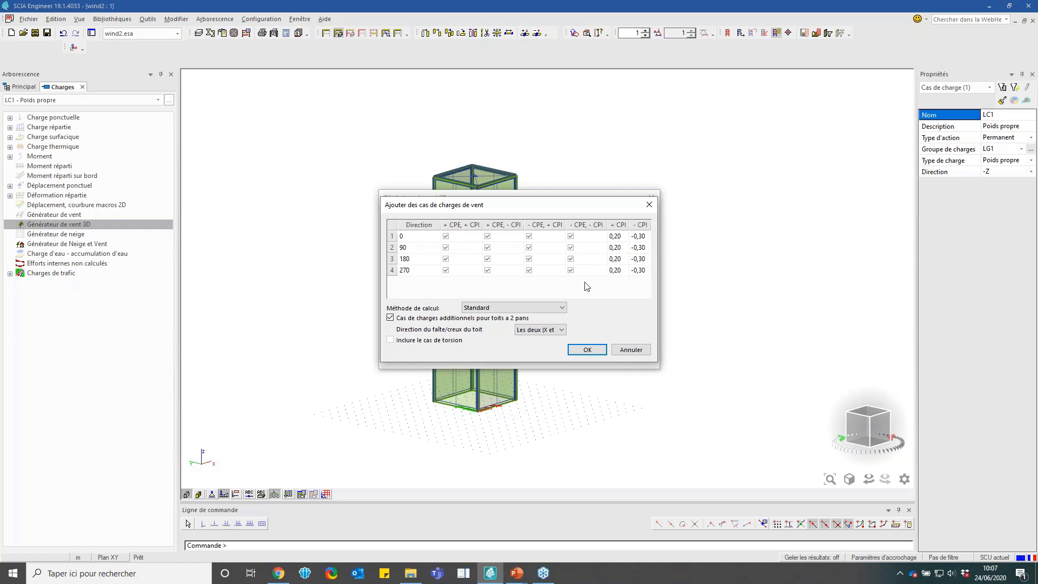
pyautogui.click(390, 318)
# Keep only these wind cases: 0° with +CPE/+CPI, 90° with +CPE/-CPI, 180° with -CPE/+CPI, and 270° with -CPE/-CPI
pyautogui.click(446, 247)
pyautogui.click(446, 258)
pyautogui.click(446, 270)
pyautogui.click(488, 270)
pyautogui.click(488, 258)
pyautogui.click(488, 236)
pyautogui.click(529, 236)
pyautogui.click(528, 247)
pyautogui.click(530, 270)
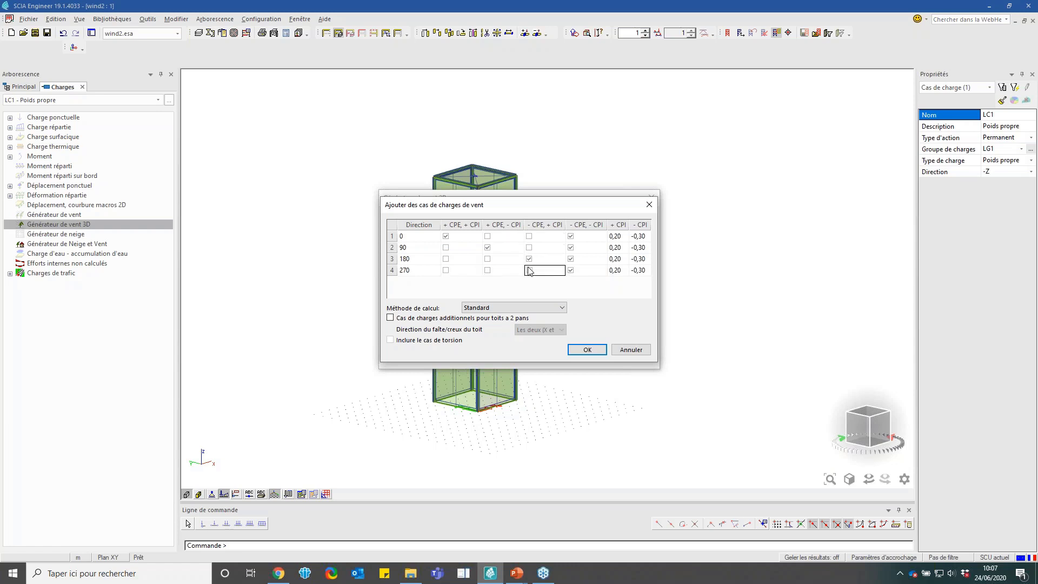
pyautogui.click(570, 259)
pyautogui.click(570, 247)
pyautogui.click(572, 237)
# Add the selected wind load cases and generate their 3D wind loads on the structure
pyautogui.click(587, 350)
pyautogui.click(552, 324)
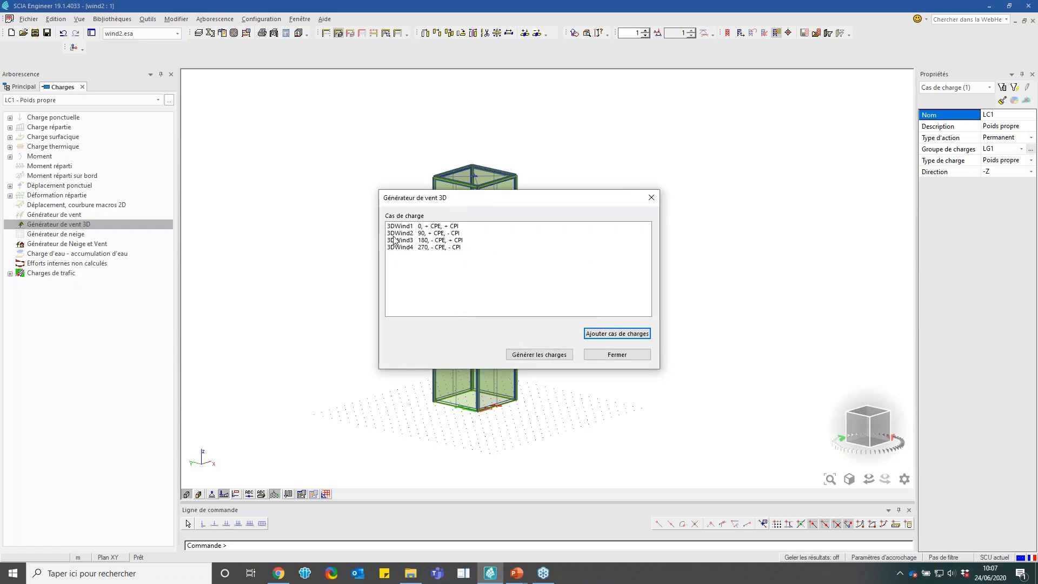
pyautogui.click(530, 356)
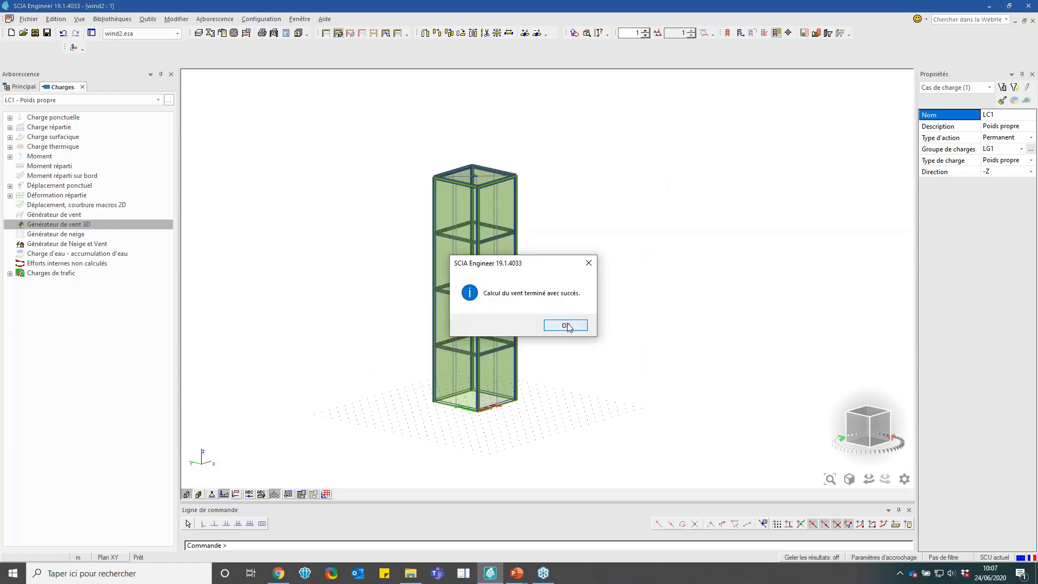
pyautogui.click(567, 324)
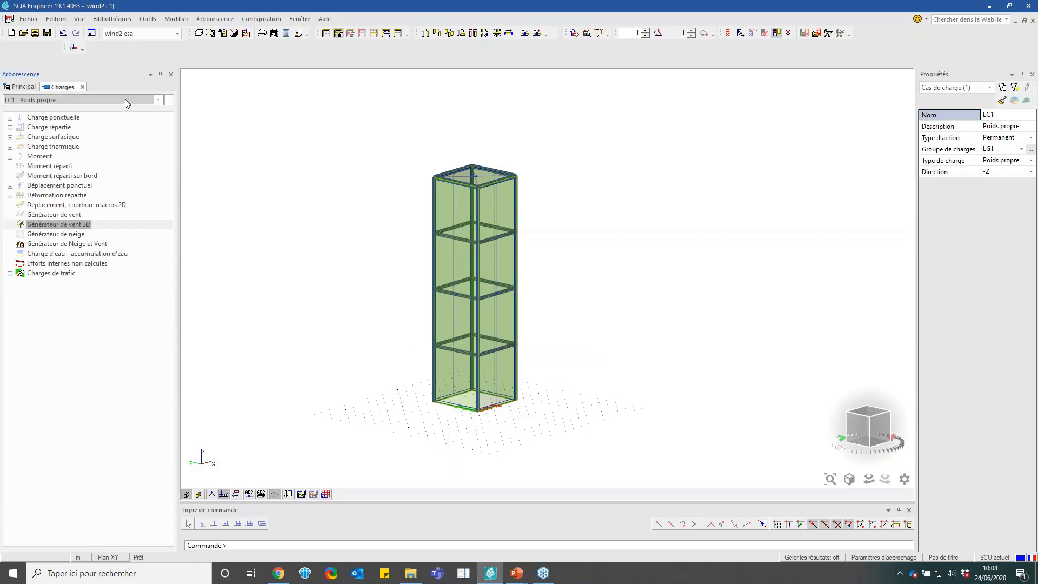
# Display load case 3DWind1 and examine the Cpe and Cpi coefficients of the wind loads on opposite façades
pyautogui.click(125, 99)
pyautogui.click(81, 120)
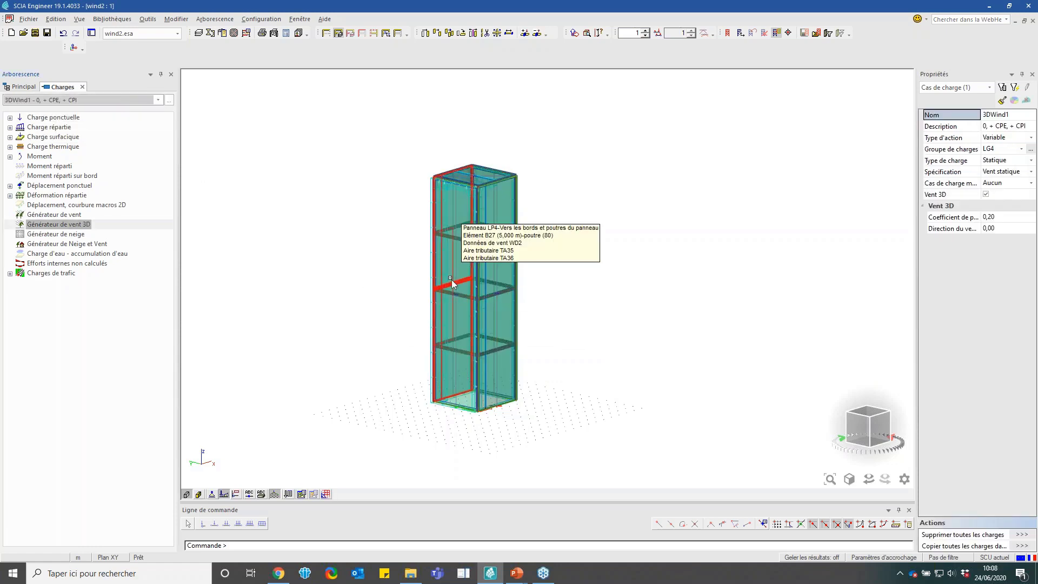
pyautogui.scroll(2, 452, 283)
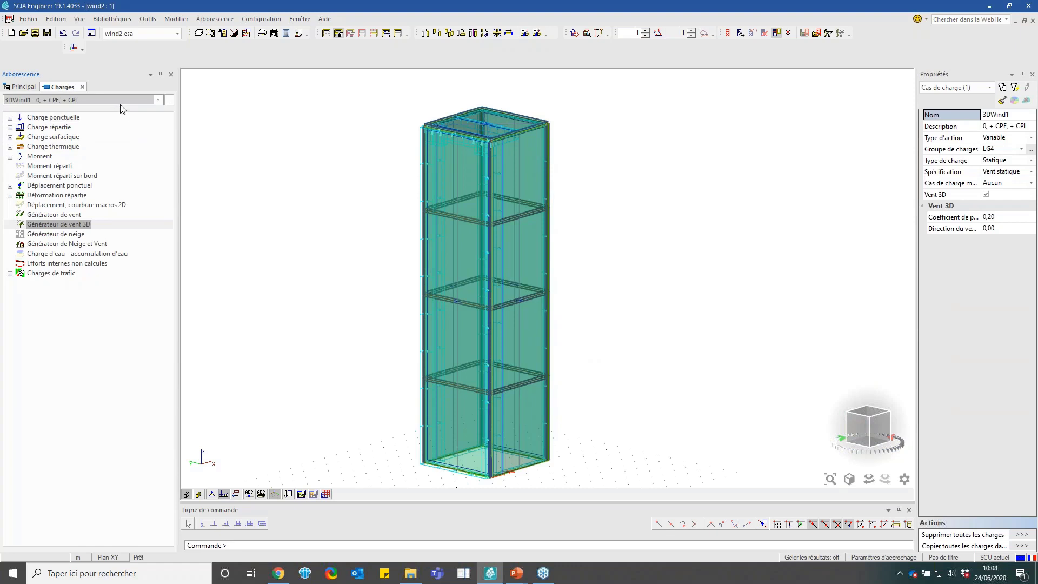
pyautogui.moveTo(867, 427); pyautogui.dragTo(944, 440)
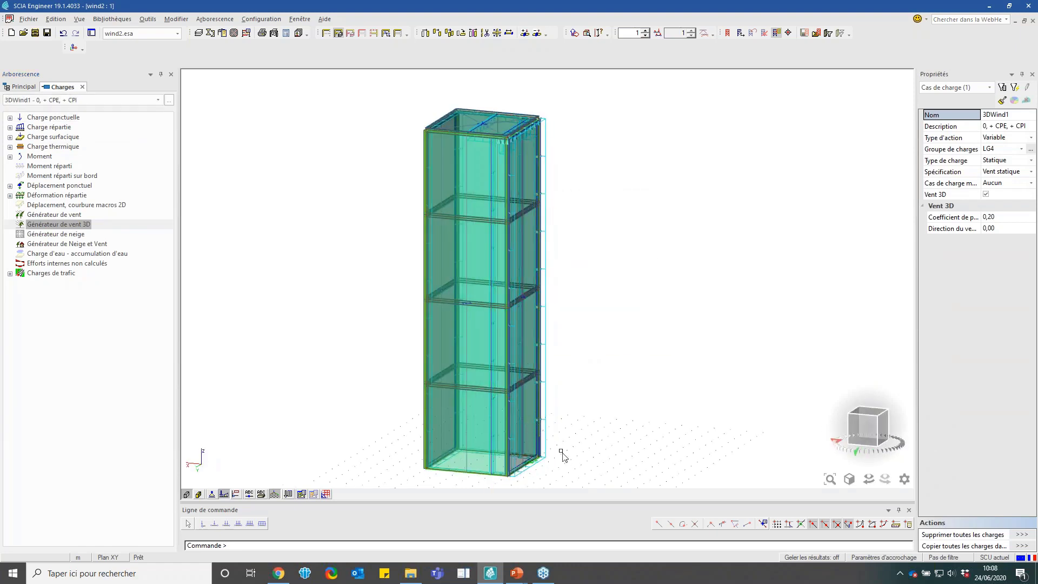
pyautogui.click(547, 435)
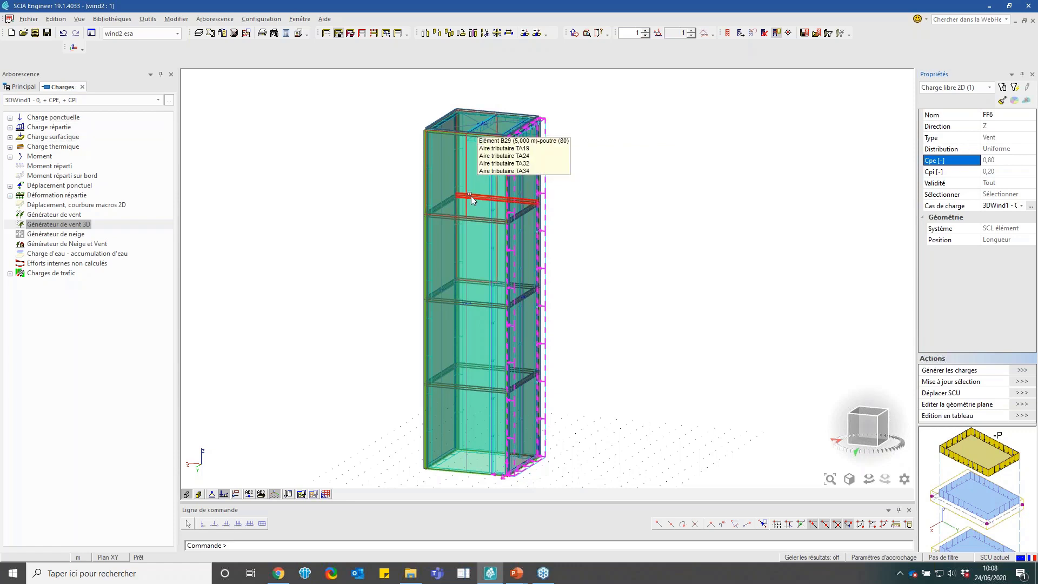
pyautogui.press('Escape')
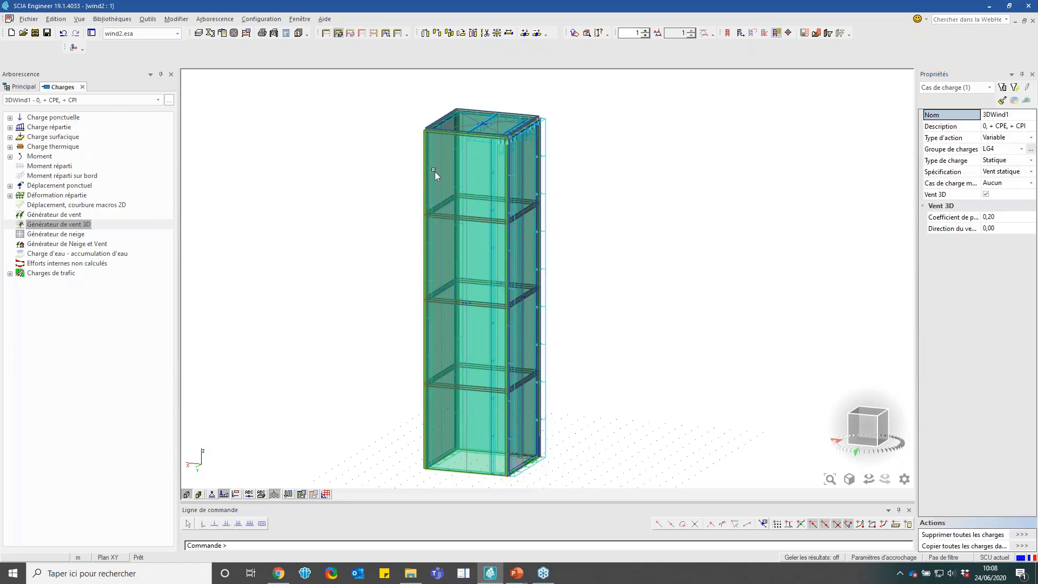
pyautogui.click(435, 171)
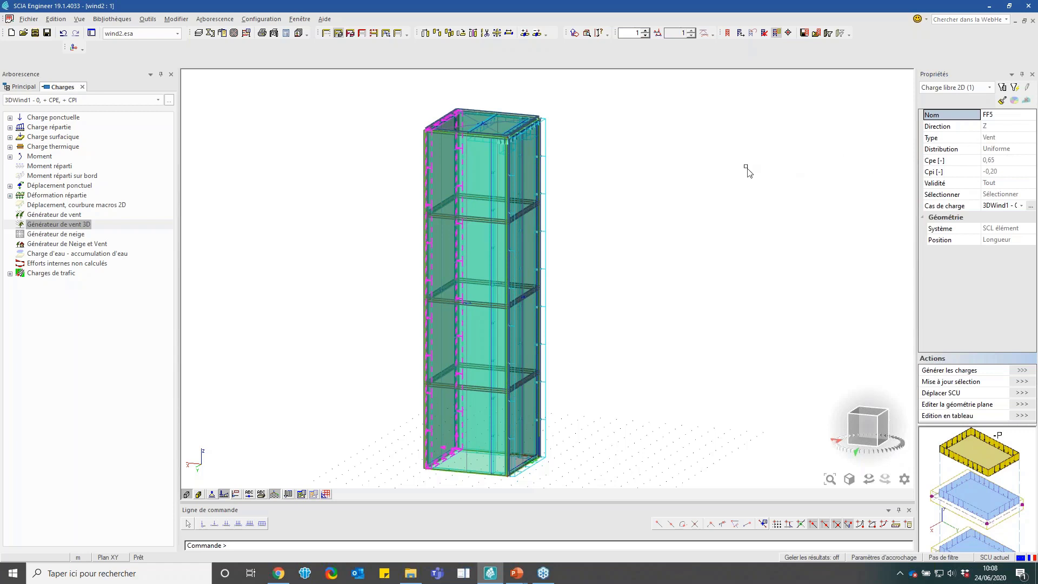
pyautogui.press('Escape')
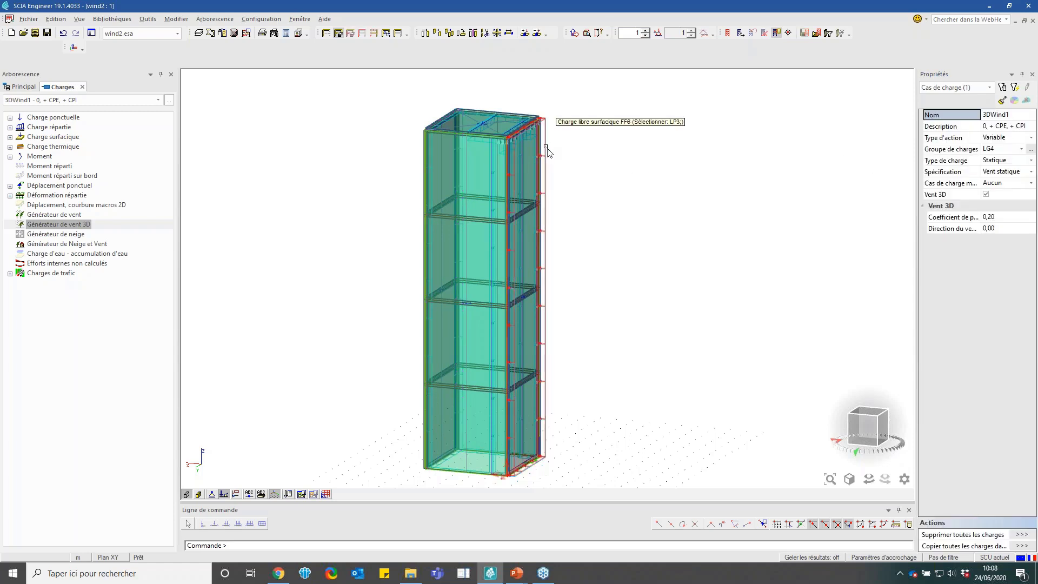
pyautogui.click(548, 153)
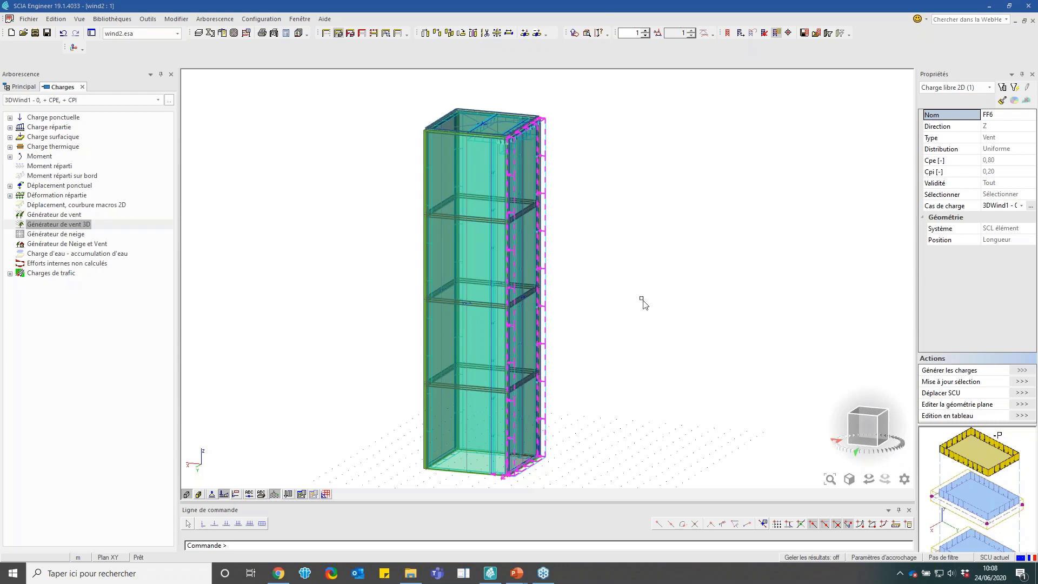
# Generate the mesh so the load panels transfer their wind loads to the tower's beams and columns
pyautogui.click(234, 33)
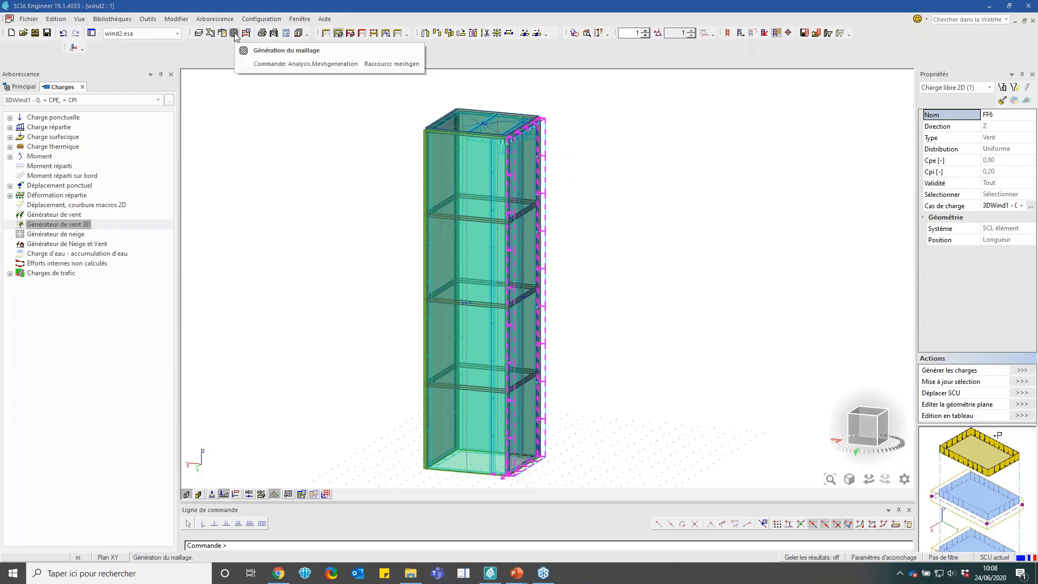
pyautogui.click(234, 33)
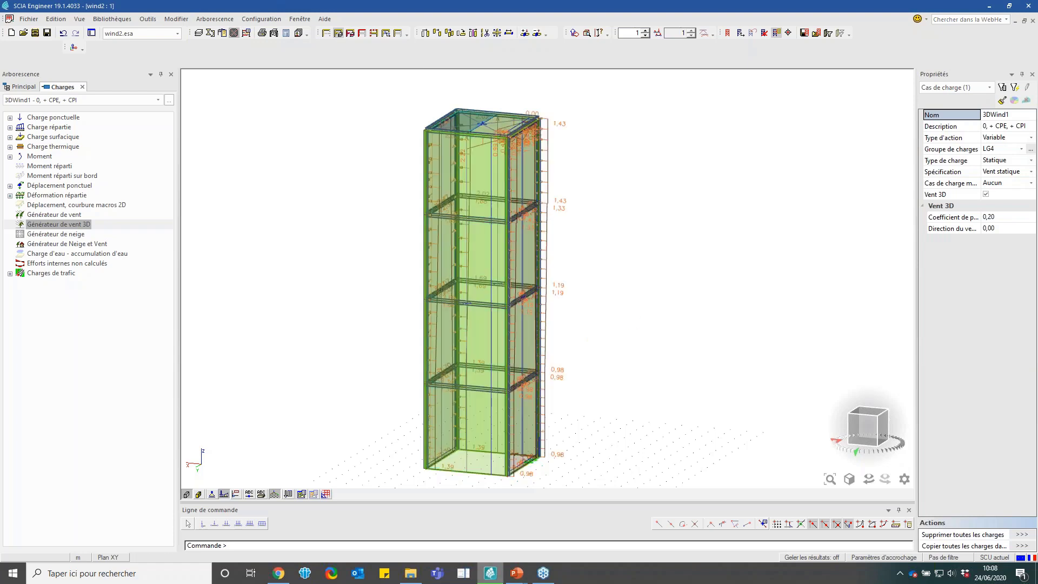
pyautogui.click(561, 323)
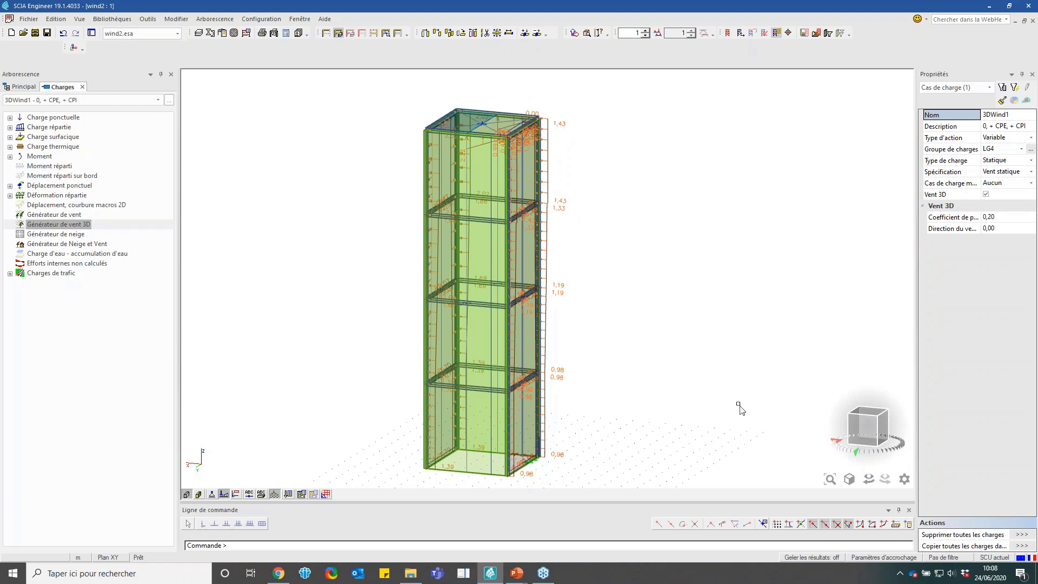
# Examine the generated line loads of 3DWind1 from several sides, checking coefficients, effective widths and values along the tower's height
pyautogui.moveTo(862, 451); pyautogui.dragTo(795, 432)
pyautogui.click(876, 423)
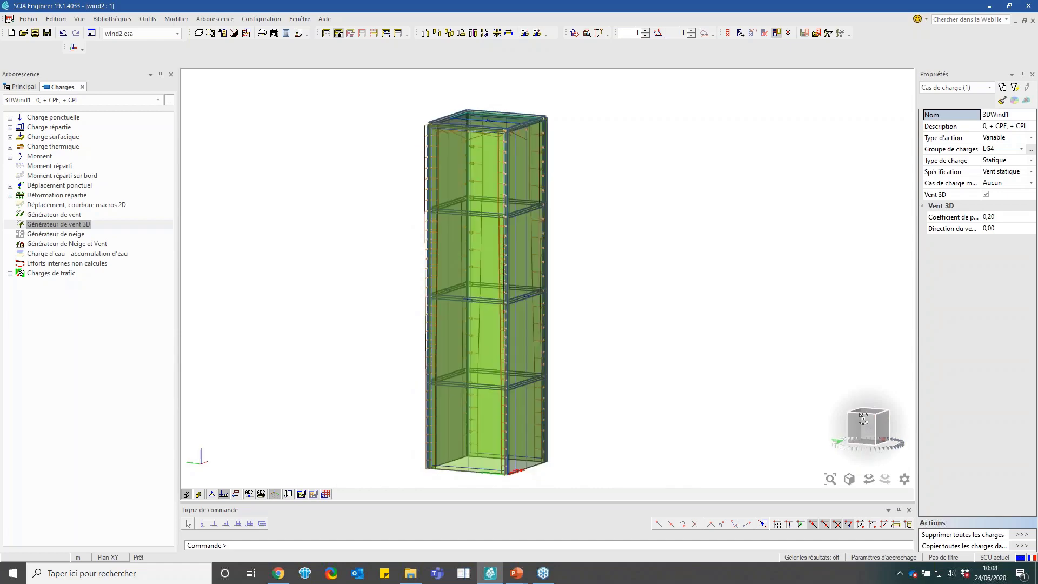
pyautogui.click(877, 422)
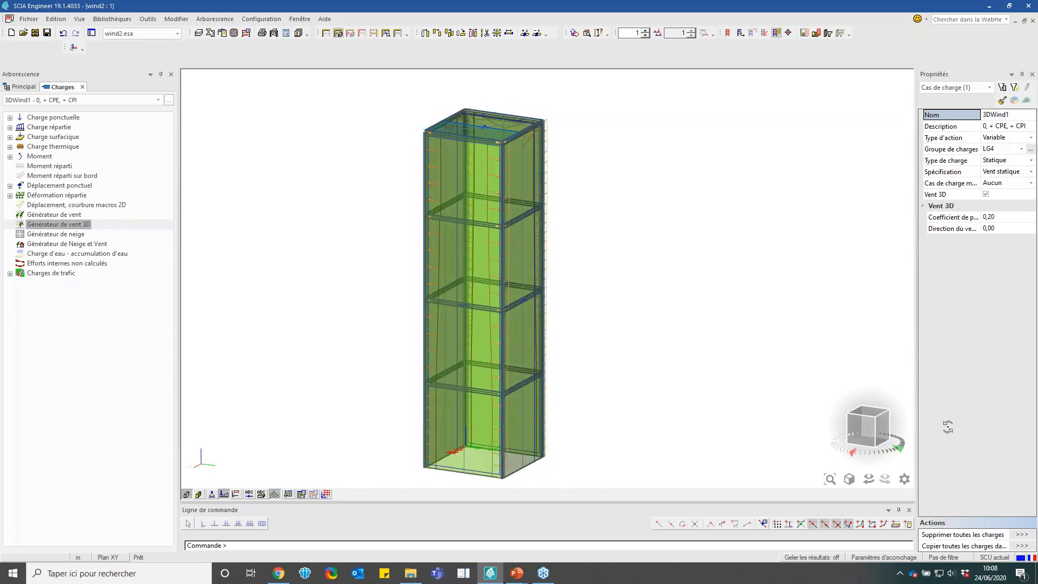
pyautogui.click(852, 441)
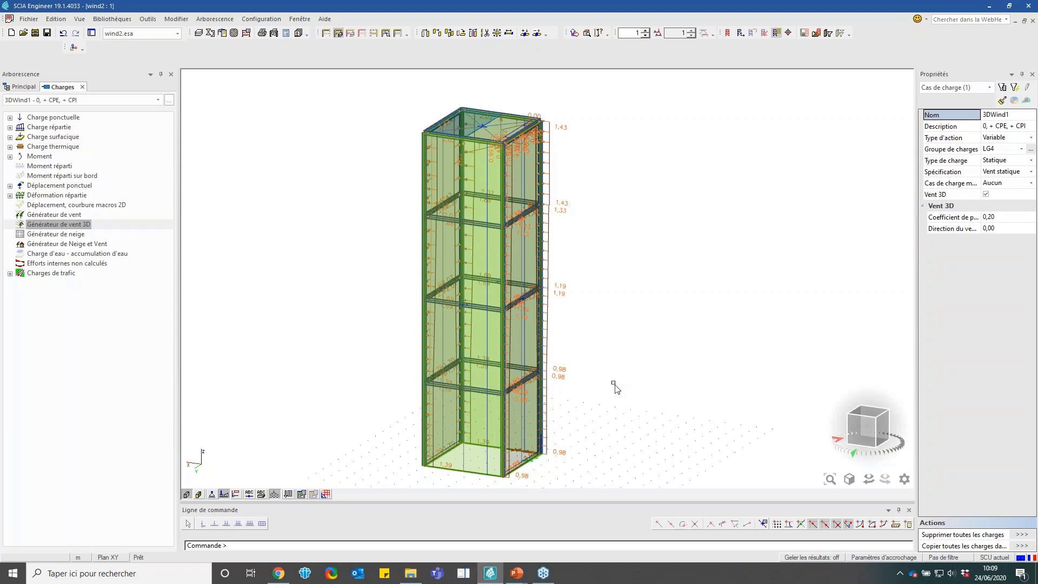
pyautogui.click(863, 436)
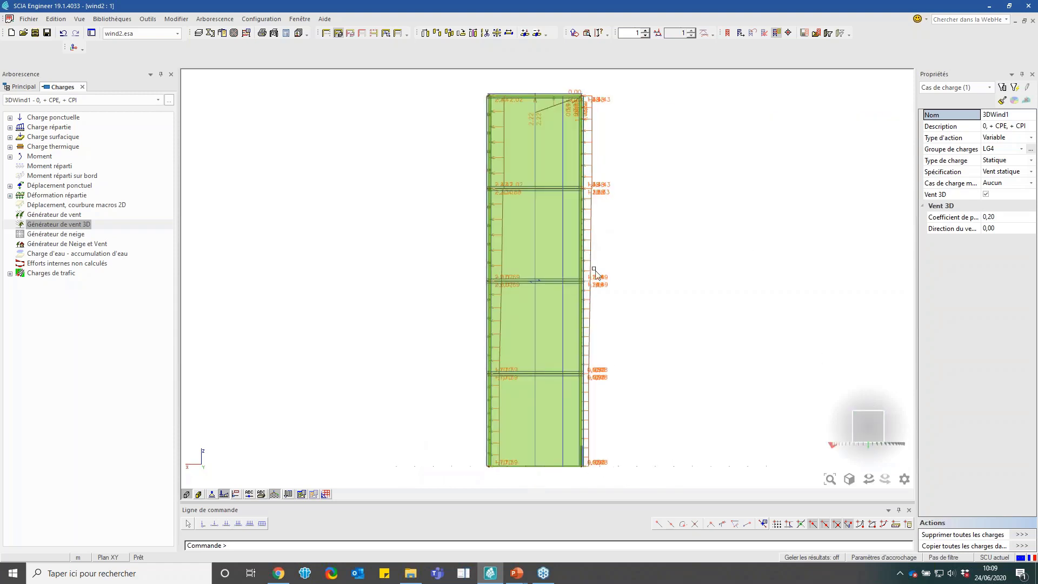
pyautogui.scroll(2, 601, 472)
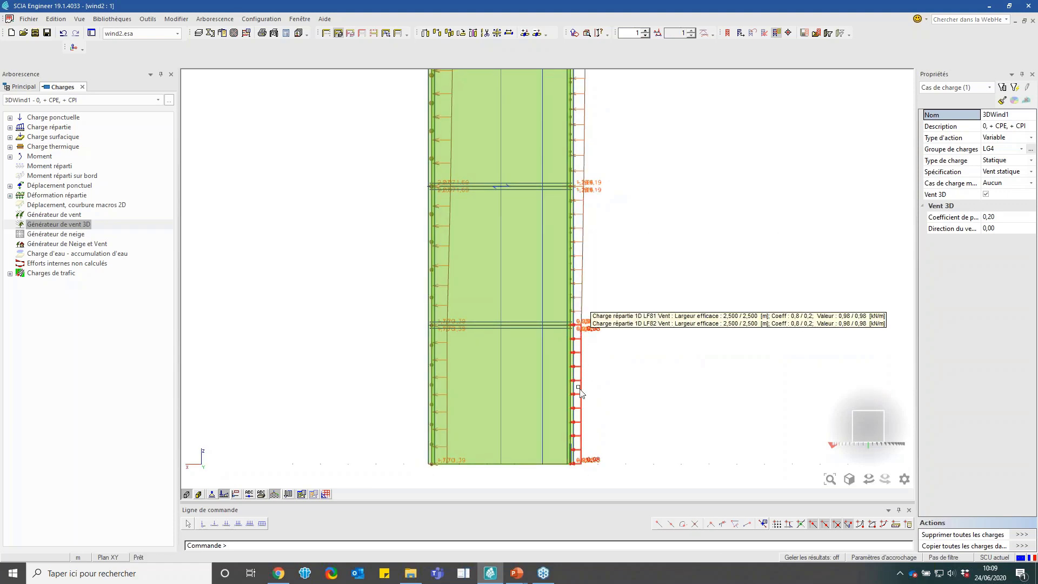
pyautogui.scroll(-2, 584, 394)
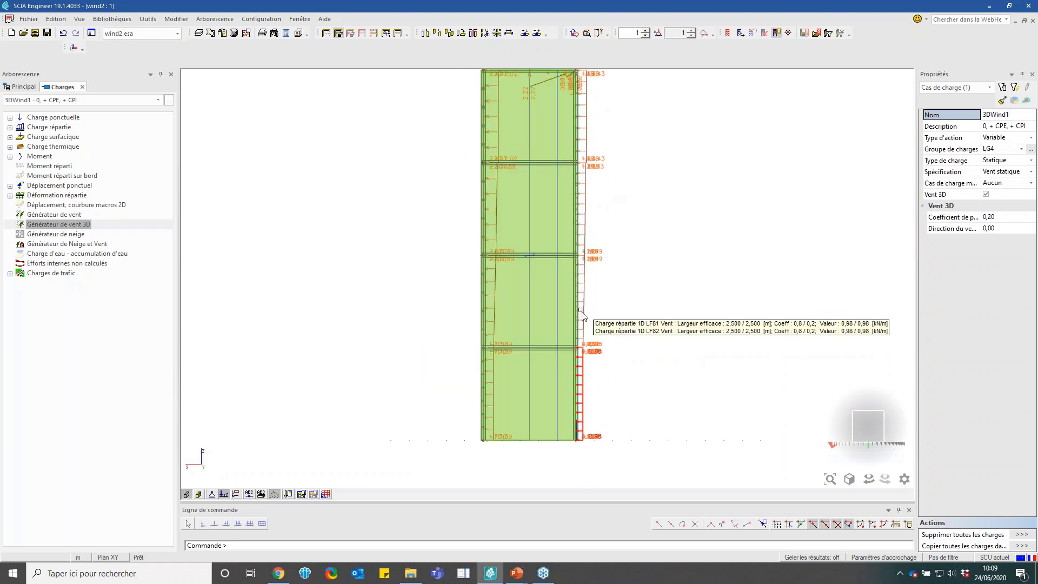
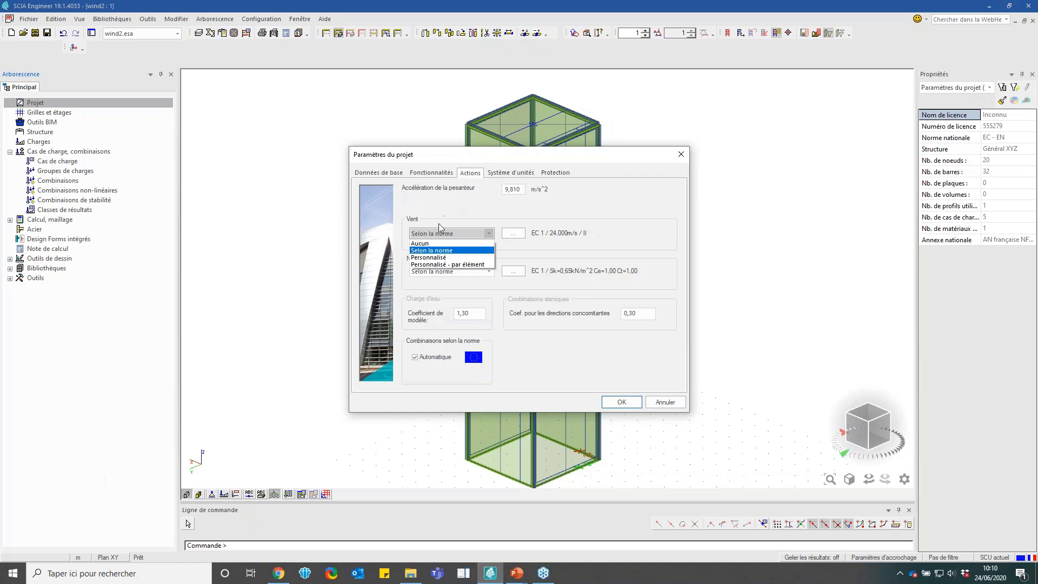
# Set the project's wind action to Personnalisé and open its wind pressure library
pyautogui.click(437, 258)
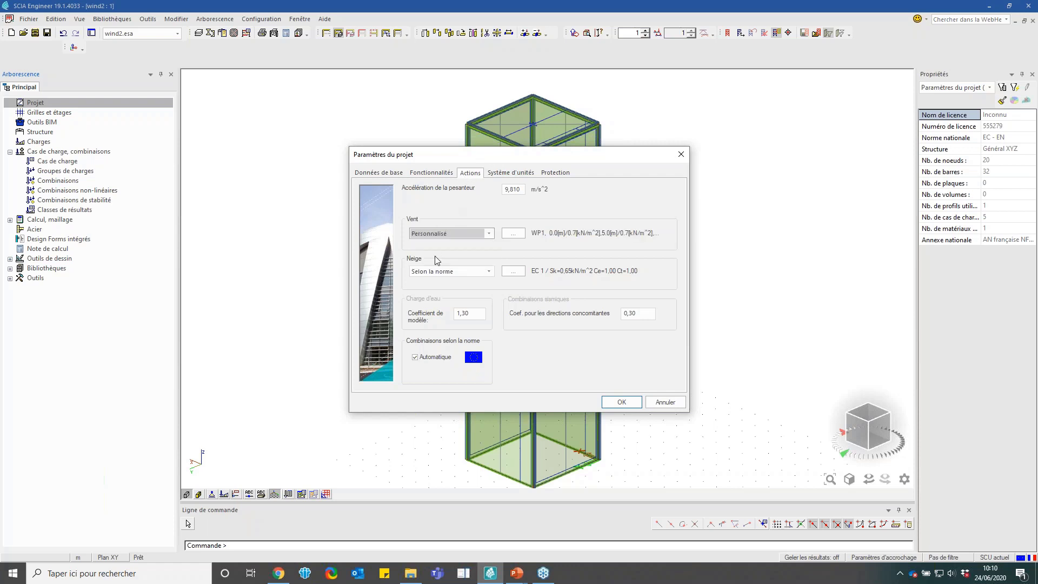
pyautogui.click(442, 236)
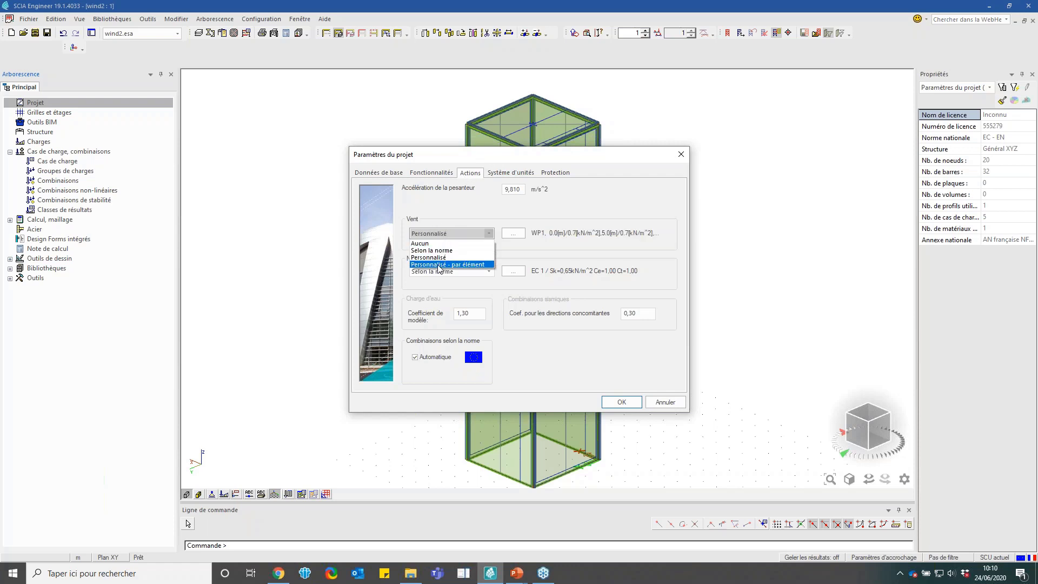
pyautogui.click(441, 260)
pyautogui.click(517, 236)
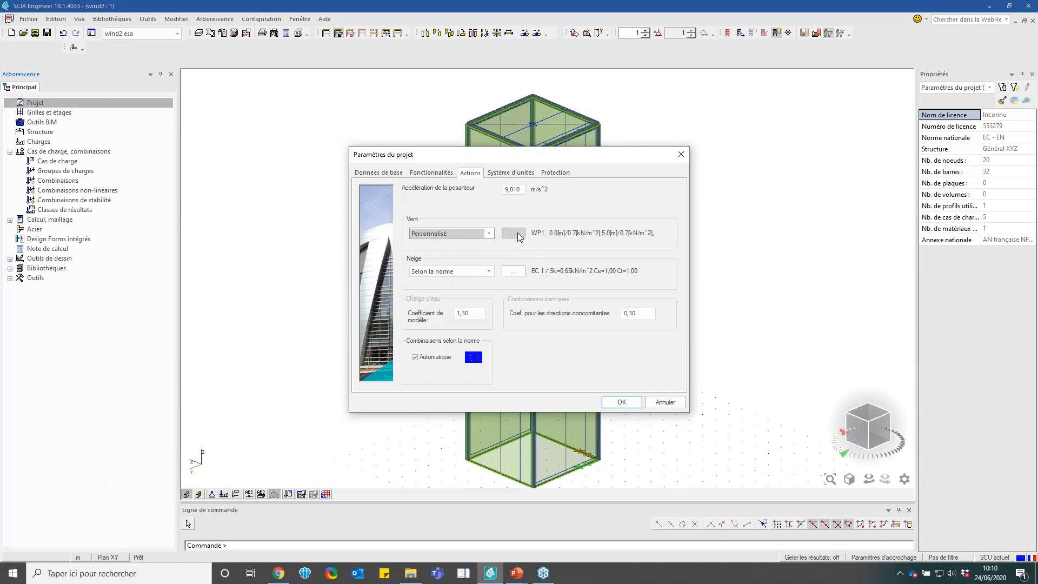
pyautogui.click(518, 235)
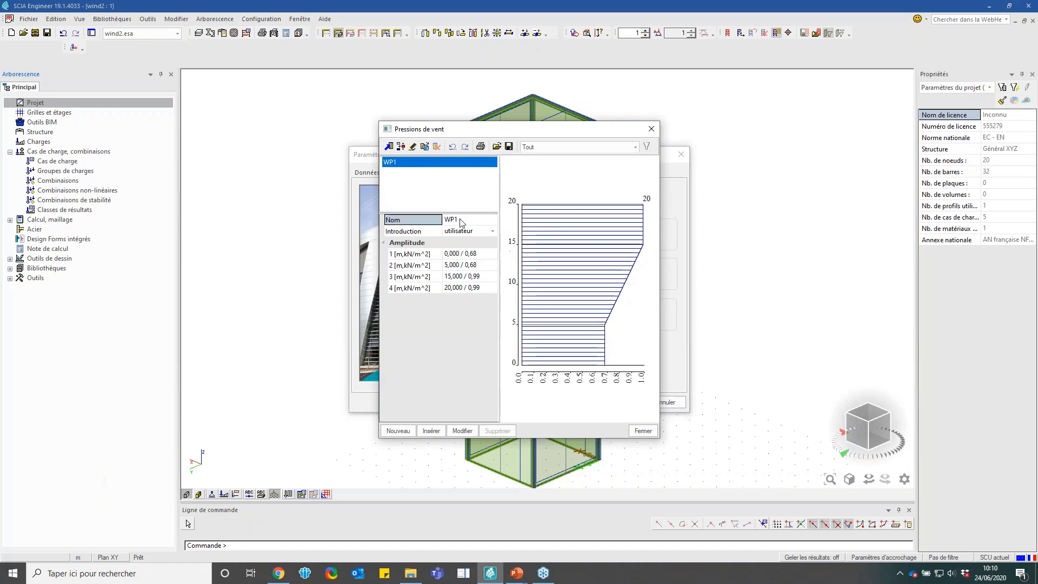
# Create a second user-defined wind pressure profile and clear its default height and pressure points
pyautogui.click(408, 431)
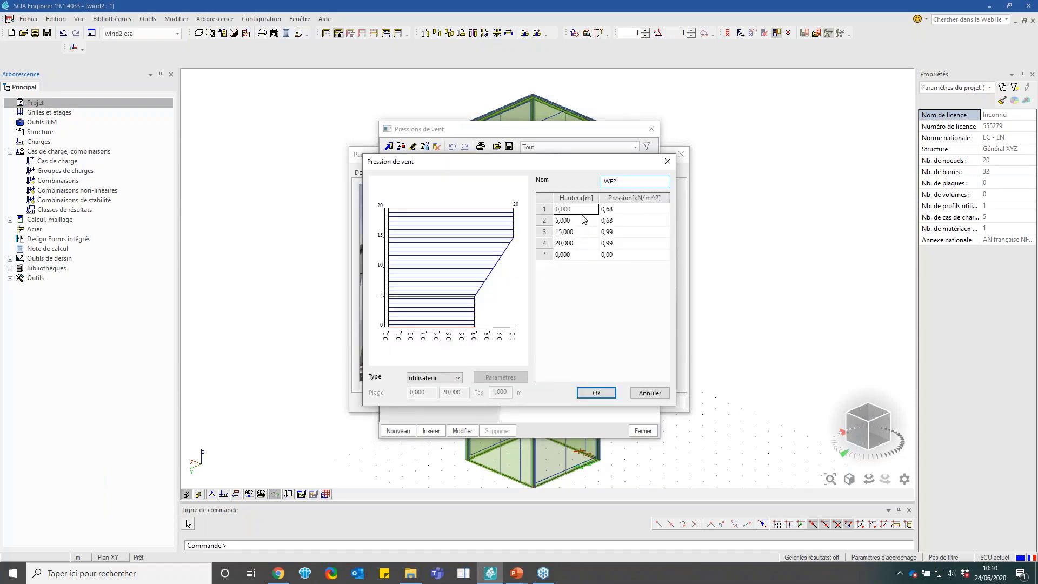
pyautogui.click(582, 220)
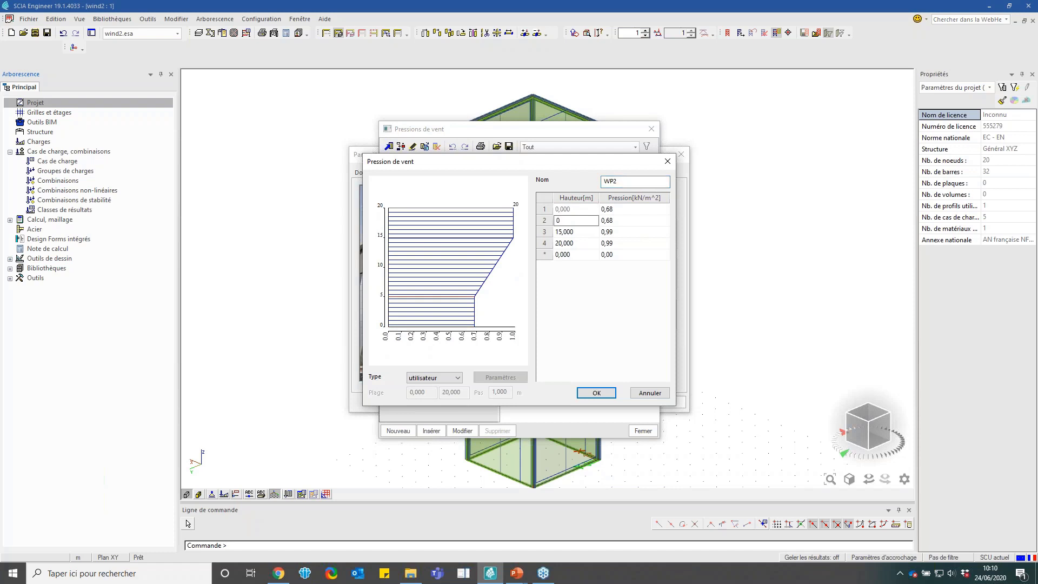
pyautogui.click(581, 233)
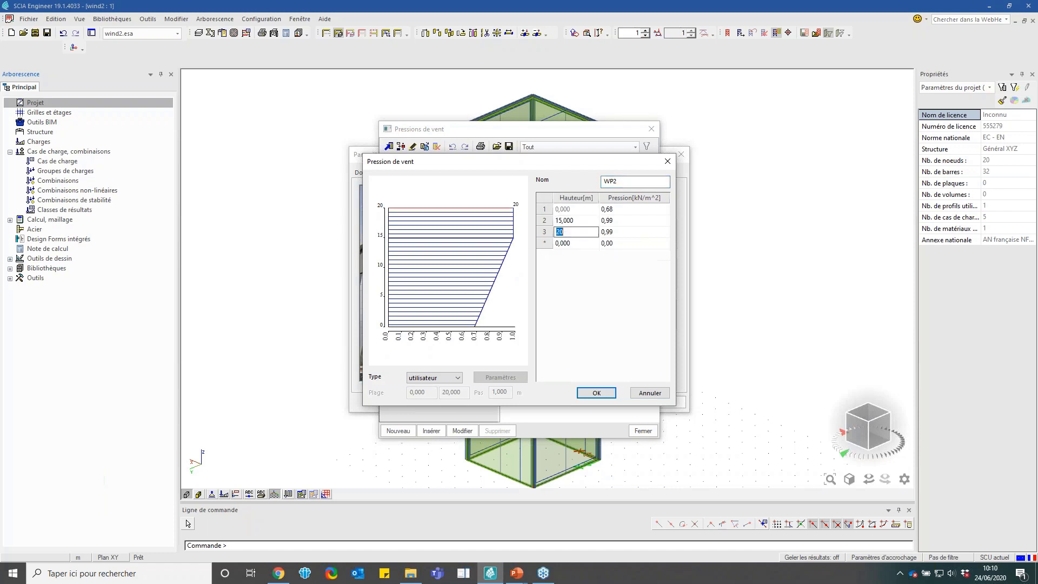
pyautogui.click(583, 233)
pyautogui.press('Delete')
pyautogui.click(621, 223)
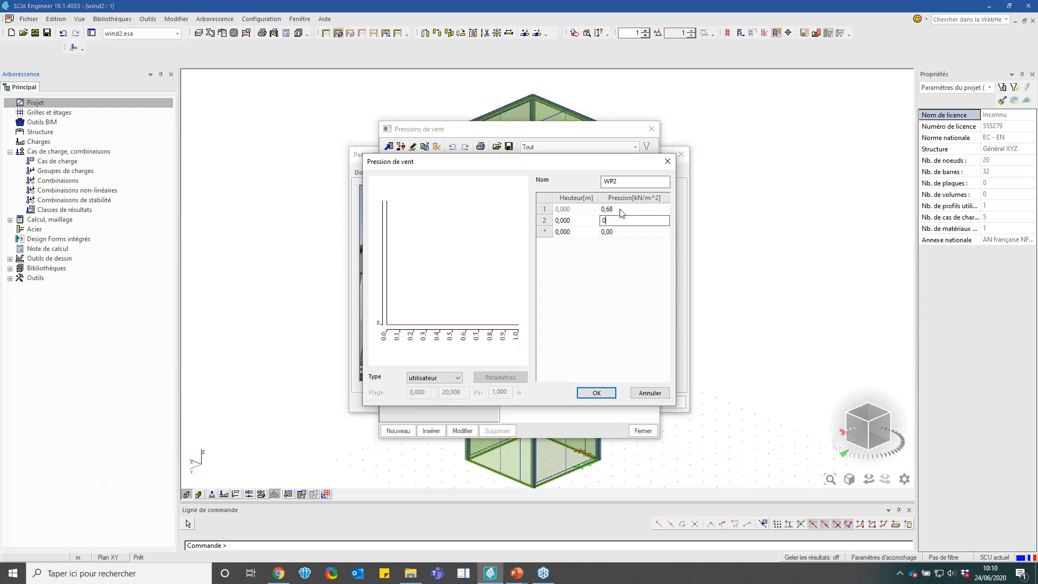
pyautogui.press('Delete')
pyautogui.click(620, 210)
# Enter points at 5 m and 15 m in profile WP2 and set the 0 m pressure to 0,68 kN/m²
pyautogui.click(576, 221)
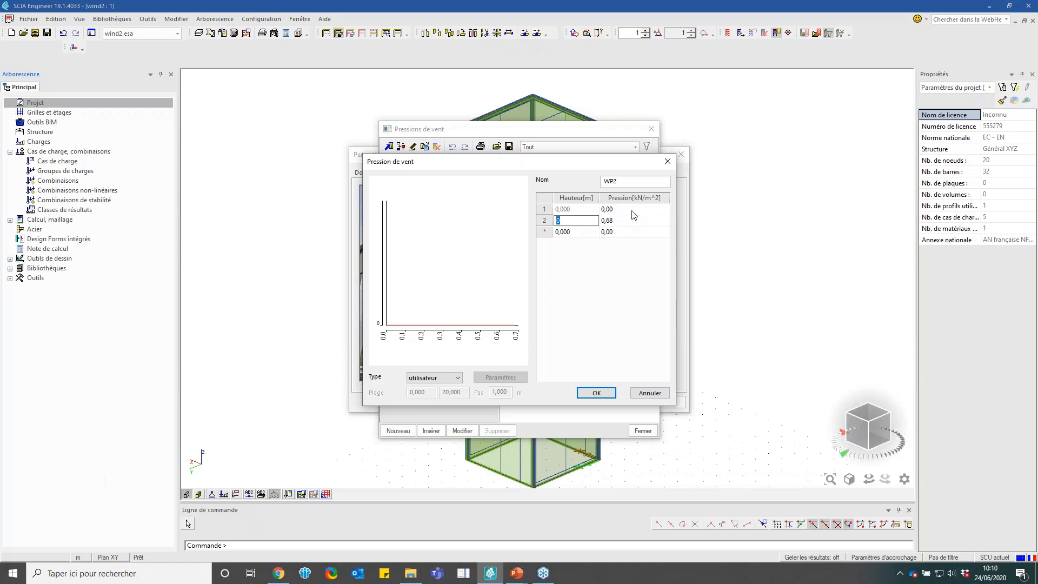
pyautogui.write('5')
pyautogui.click(576, 232)
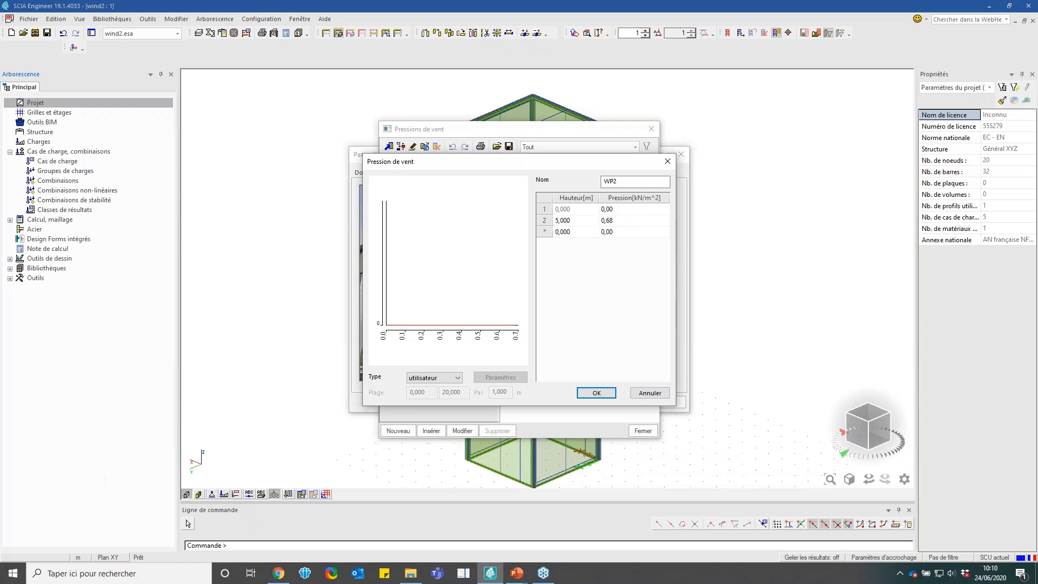
pyautogui.click(628, 208)
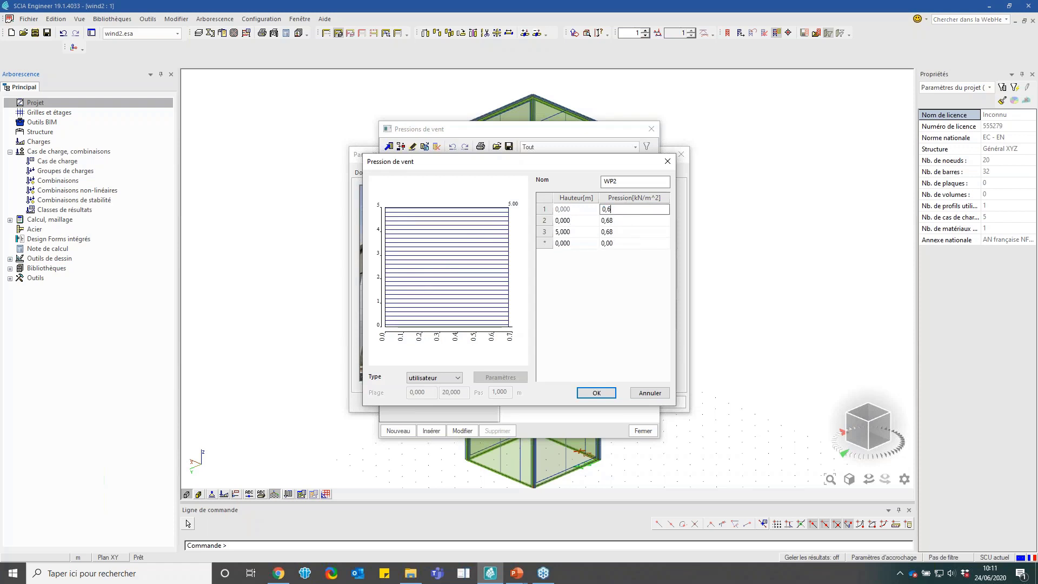
pyautogui.hotkey('shift', 'Home')
pyautogui.click(570, 244)
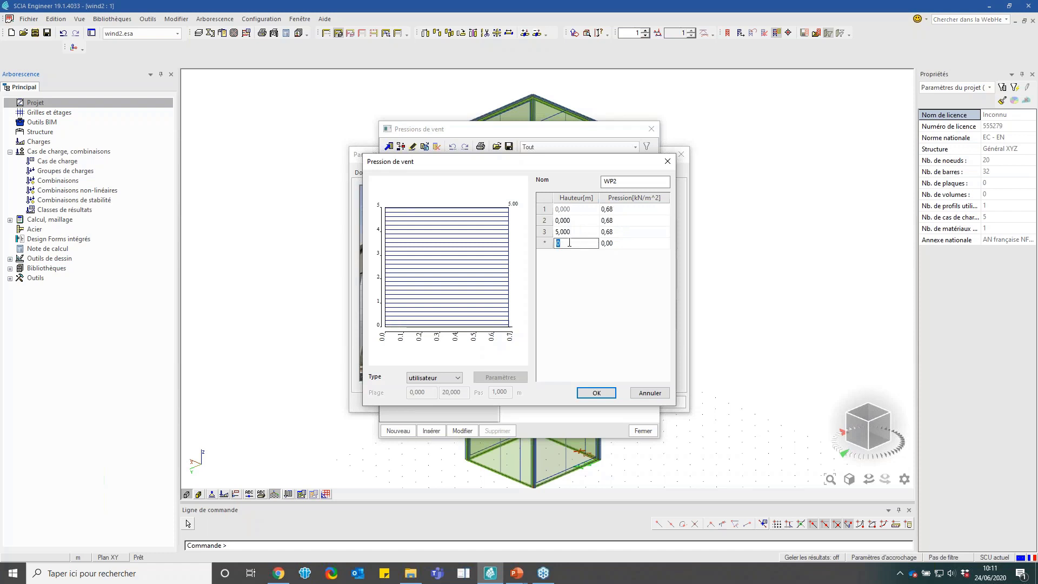
pyautogui.write('15')
pyautogui.press('Return')
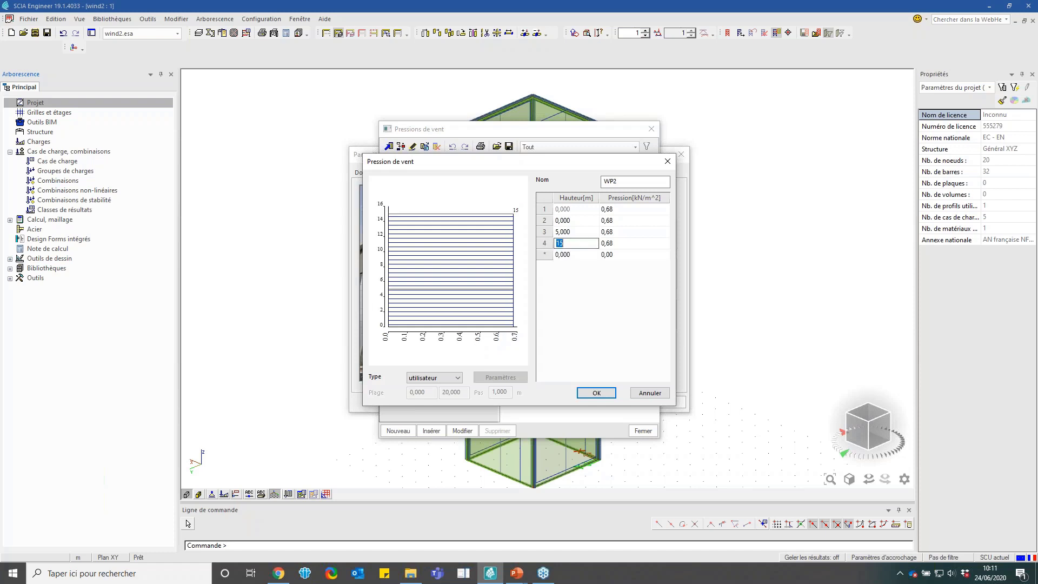
# Add a point at 20 m to profile WP2 with a pressure of 0,99 kN/m²
pyautogui.click(576, 254)
pyautogui.press('Return')
pyautogui.press('Tab')
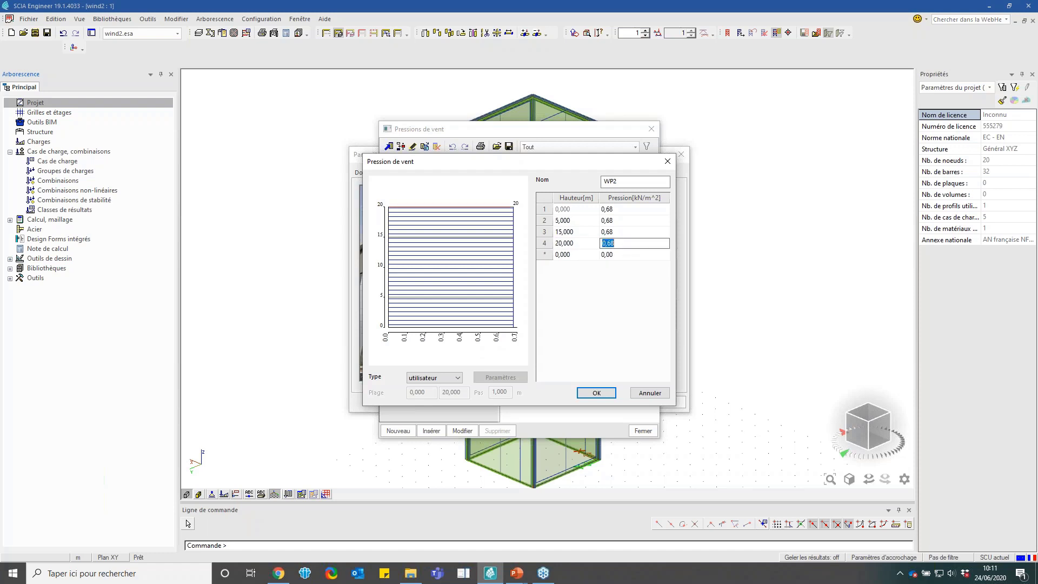
pyautogui.write('0,99')
pyautogui.press('Return')
# Add an extra 0 m point to profile WP2 and set the pressures at 5 m and 15 m to 0,99 kN/m²
pyautogui.click(572, 255)
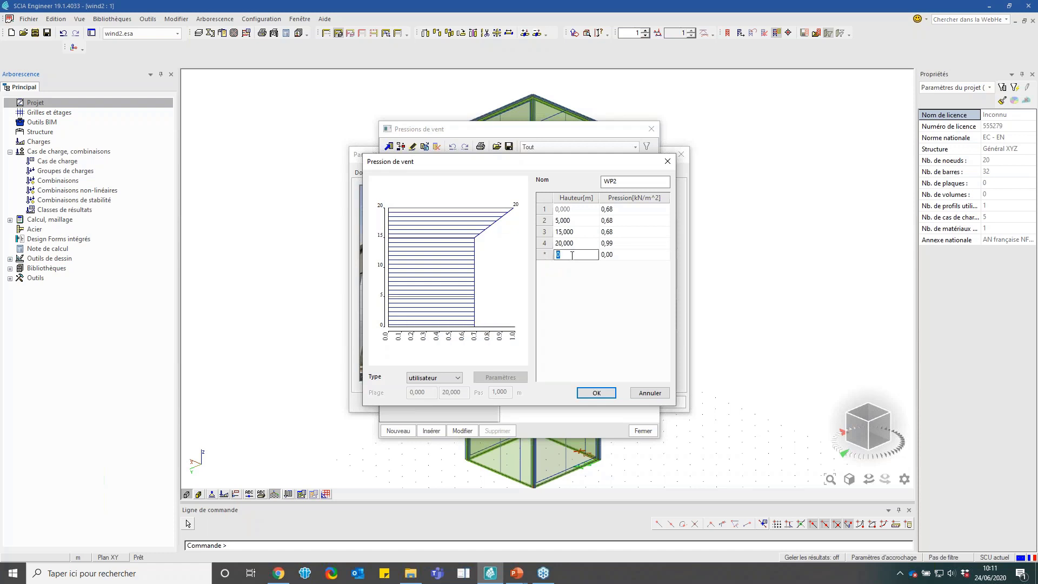
pyautogui.press('Return')
pyautogui.click(631, 234)
pyautogui.write('0,')
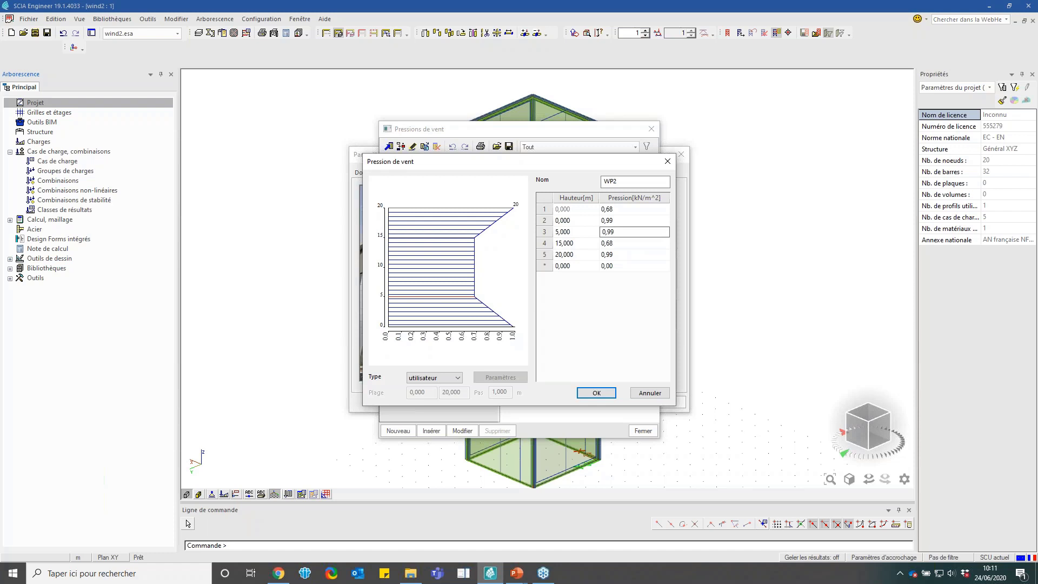
pyautogui.write('99')
pyautogui.press('Return')
pyautogui.click(623, 244)
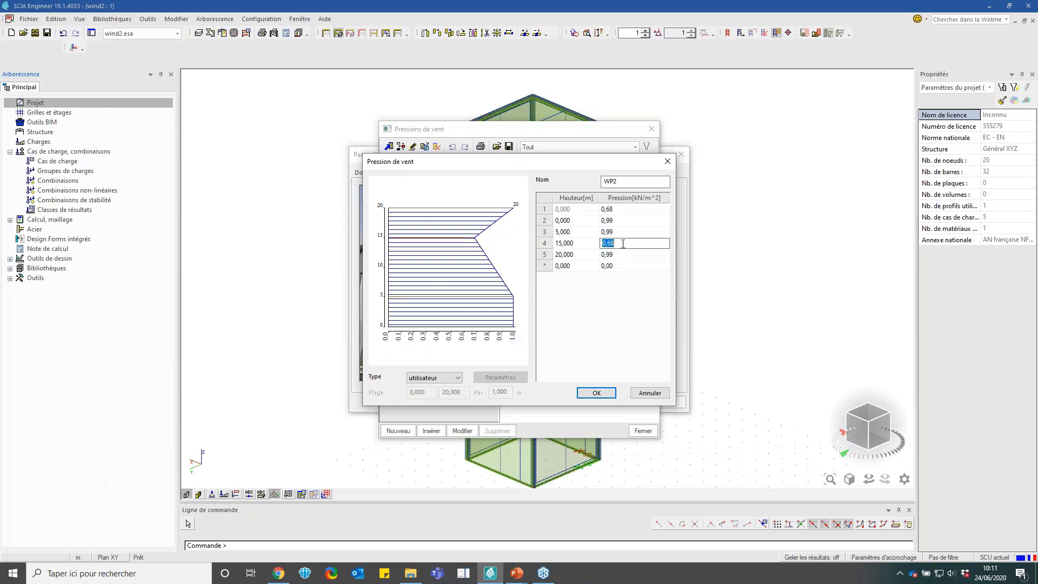
pyautogui.write('0,99')
pyautogui.press('Return')
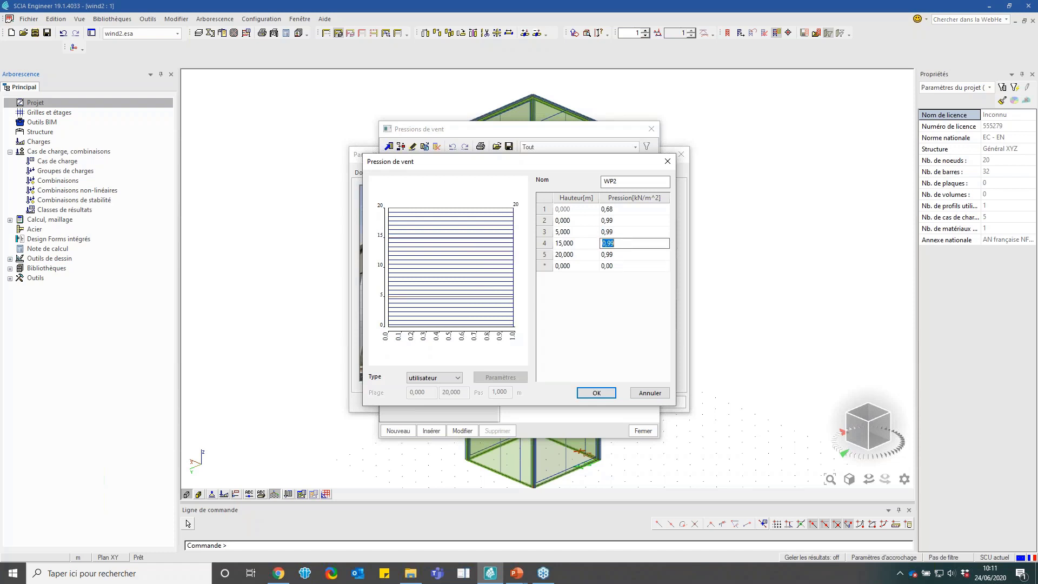
# Set profile WP2's pressures at 5 m and the extra 0 m point to 0,68 kN/m² and save the profile
pyautogui.click(616, 233)
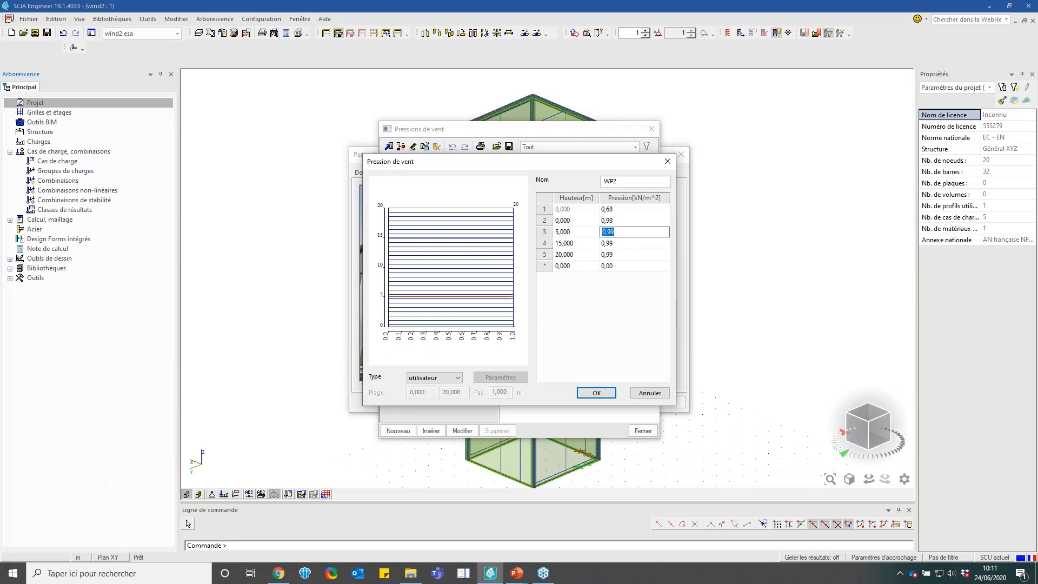
pyautogui.write('0,')
pyautogui.press('Return')
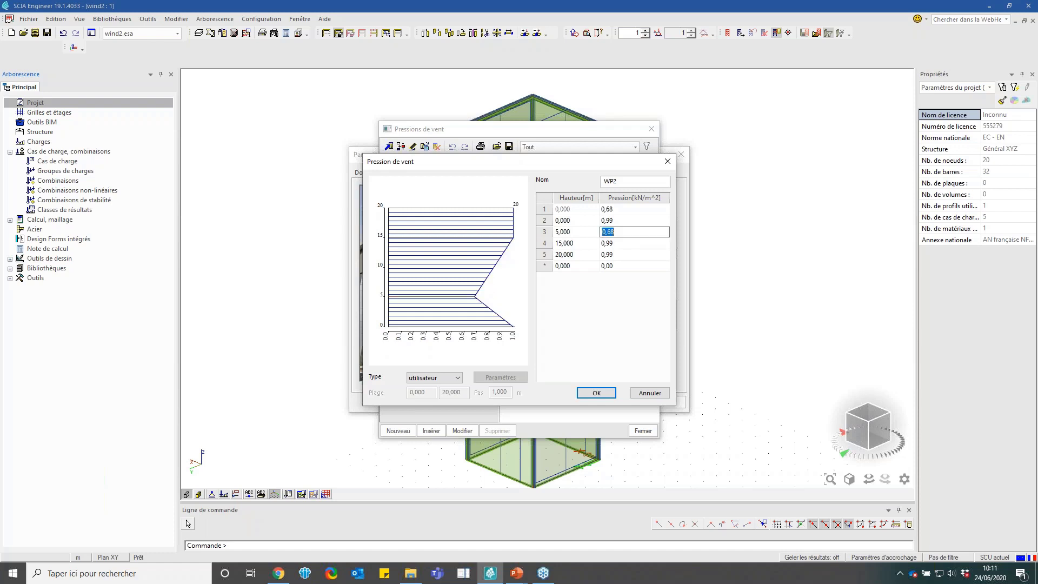
pyautogui.click(624, 220)
pyautogui.write('0,6')
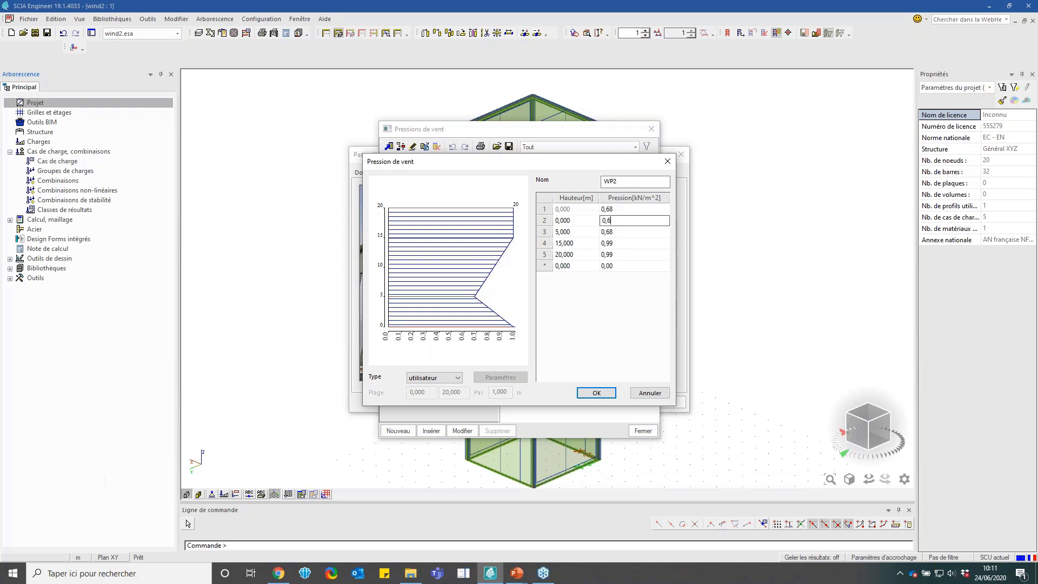
pyautogui.write('8')
pyautogui.press('Return')
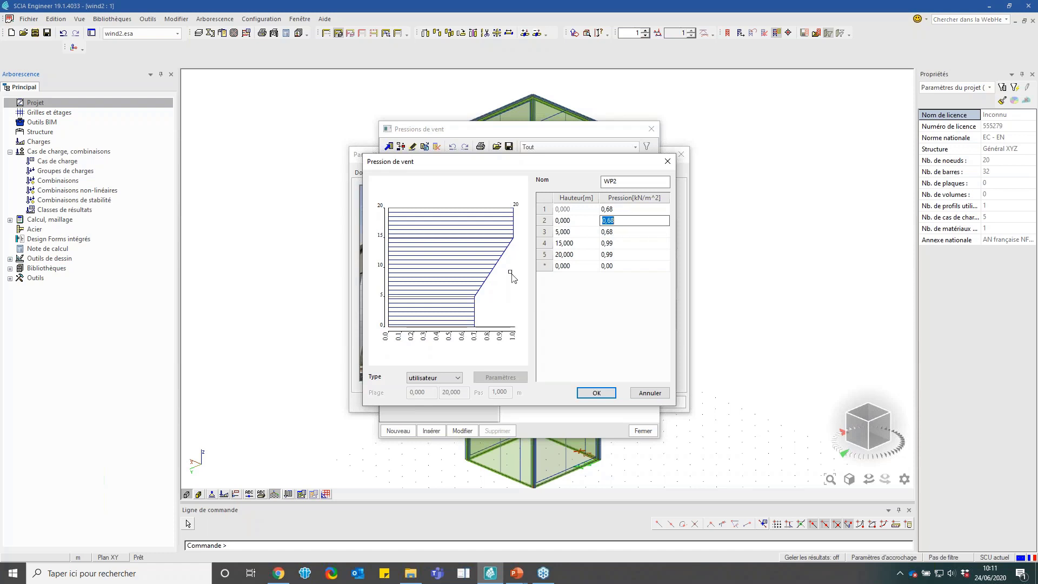
pyautogui.click(596, 393)
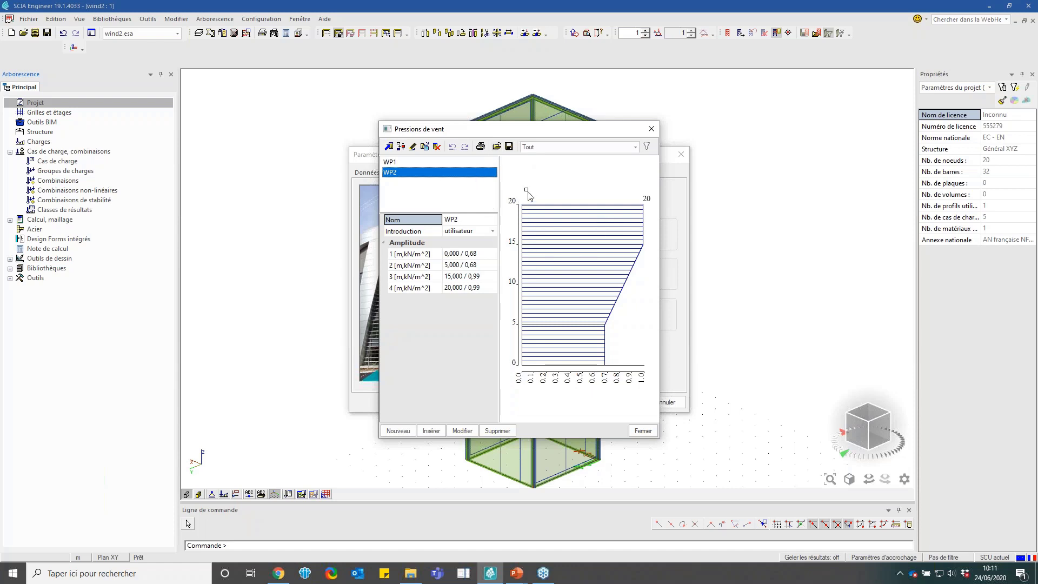
# Create a wind pressure profile named WP3 and set its type to EC-EN
pyautogui.click(400, 429)
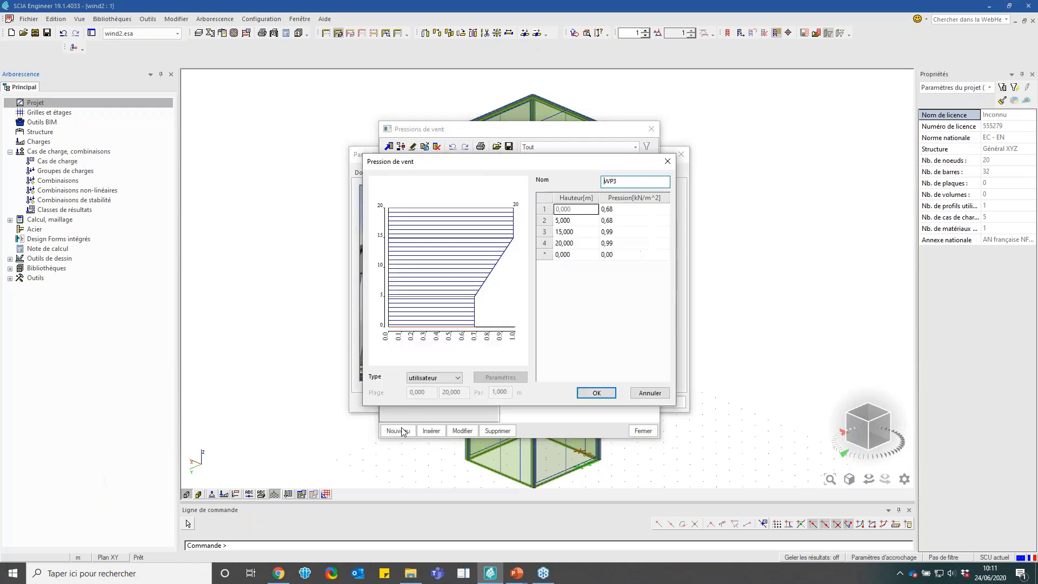
pyautogui.click(431, 379)
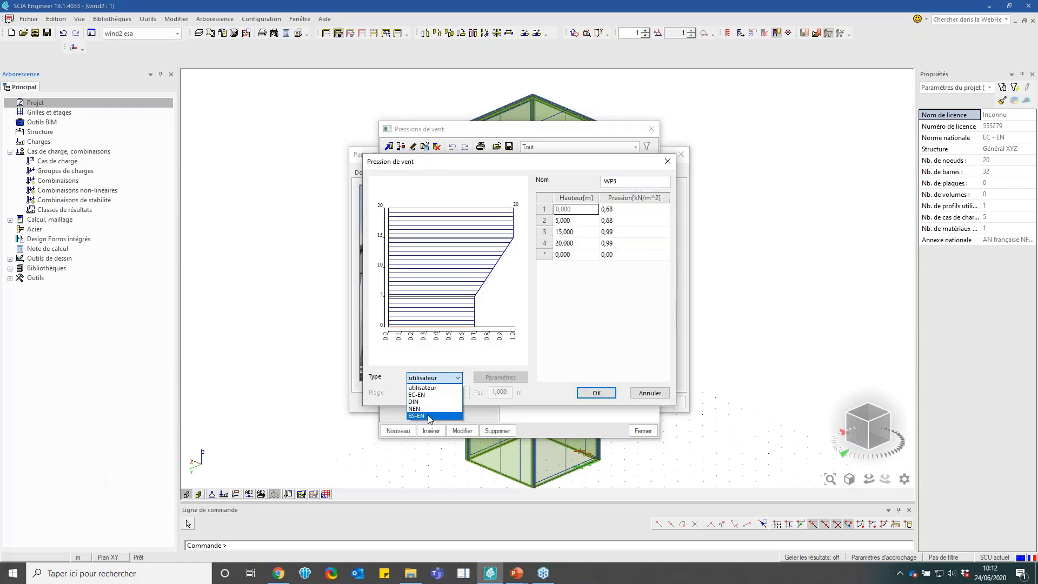
pyautogui.click(431, 396)
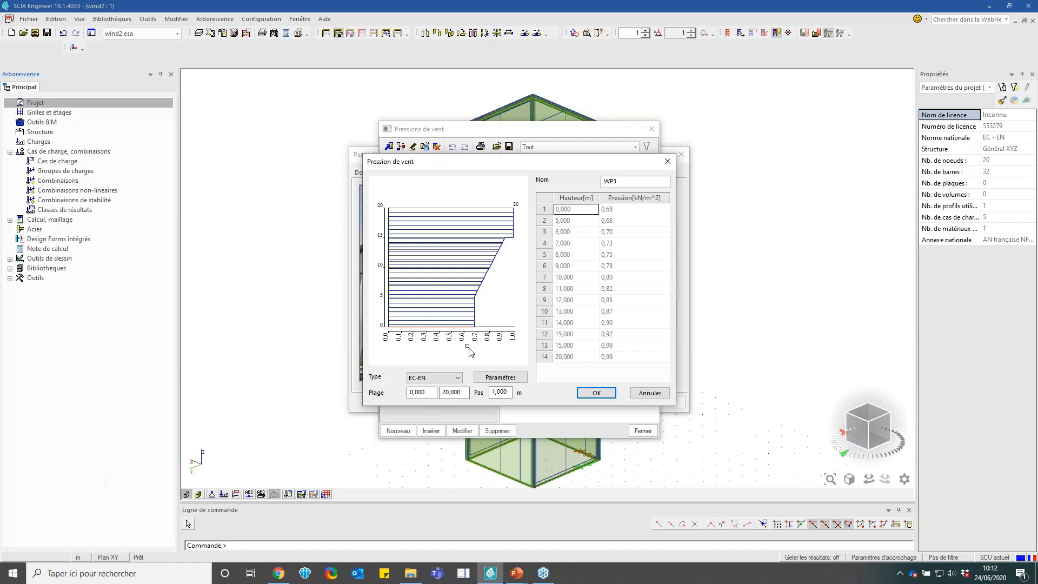
# Review the EC1 wind parameters for profile WP3, accept them unmodified and save the profile
pyautogui.click(501, 377)
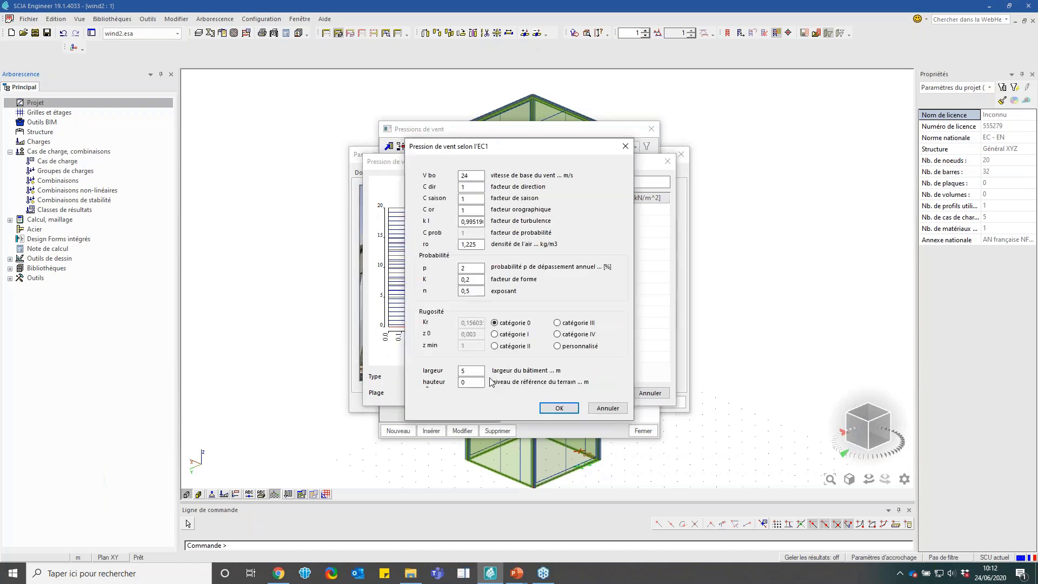
pyautogui.moveTo(510, 155); pyautogui.dragTo(617, 158)
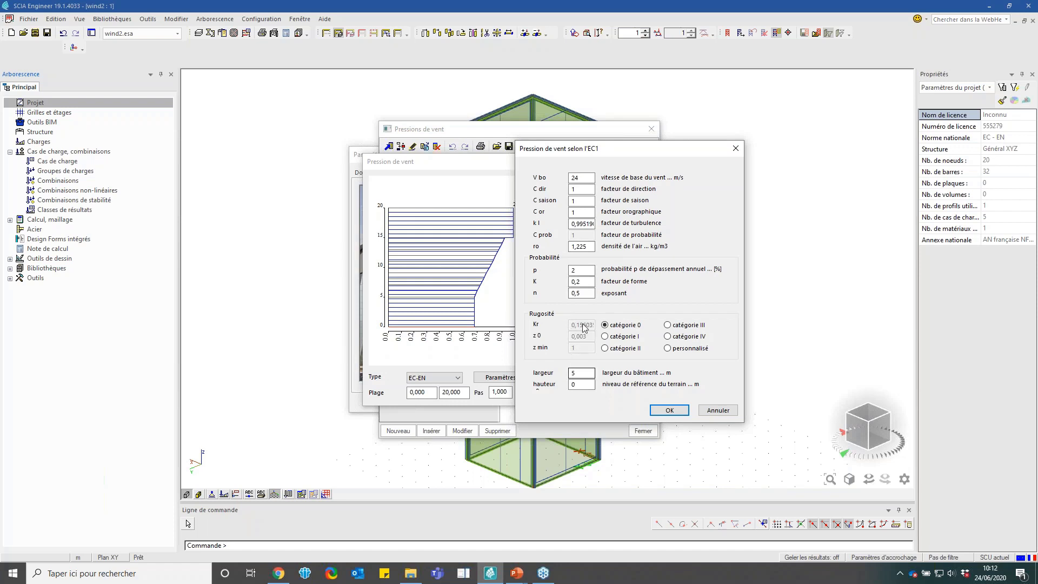
pyautogui.moveTo(617, 160); pyautogui.dragTo(690, 156)
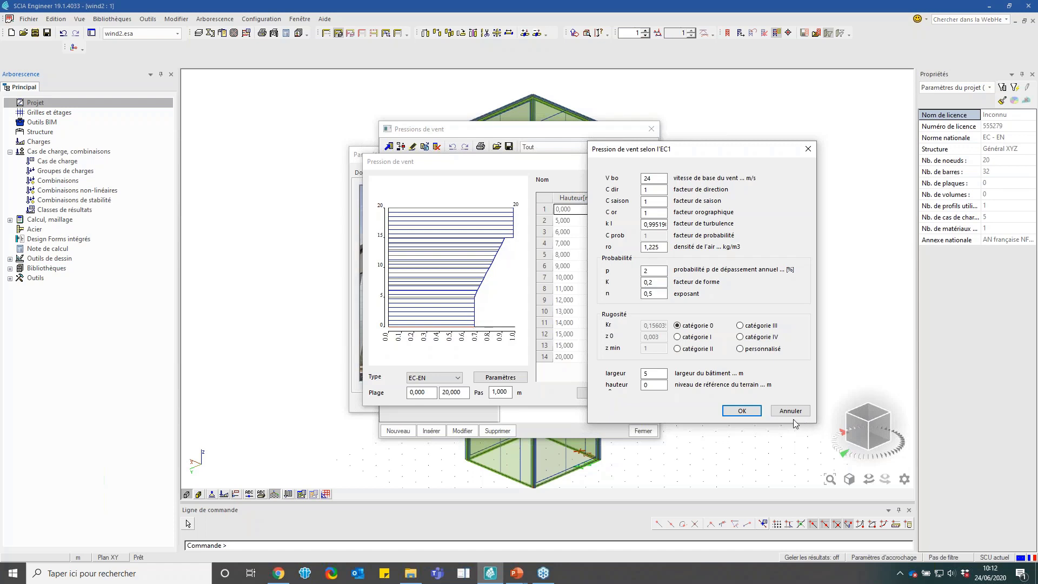
pyautogui.click(742, 411)
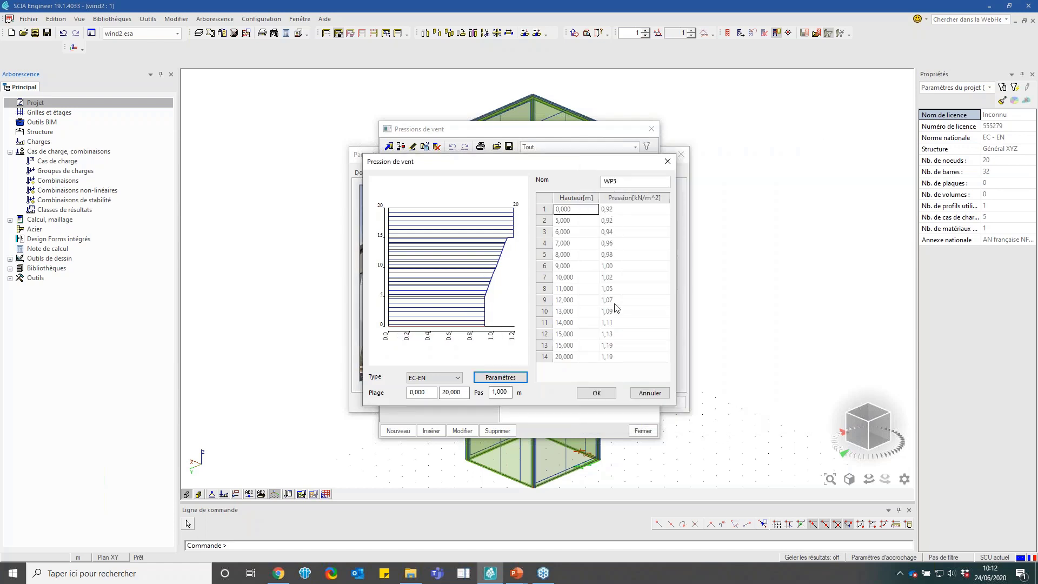
pyautogui.click(597, 393)
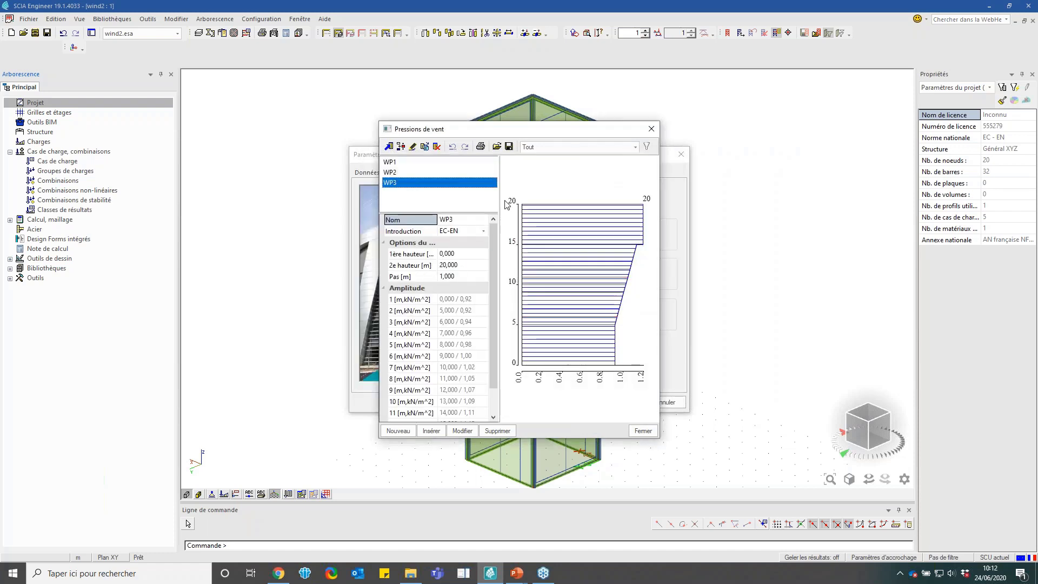
# Assign profile WP2 as the project's custom wind pressure and accept the project settings
pyautogui.click(416, 172)
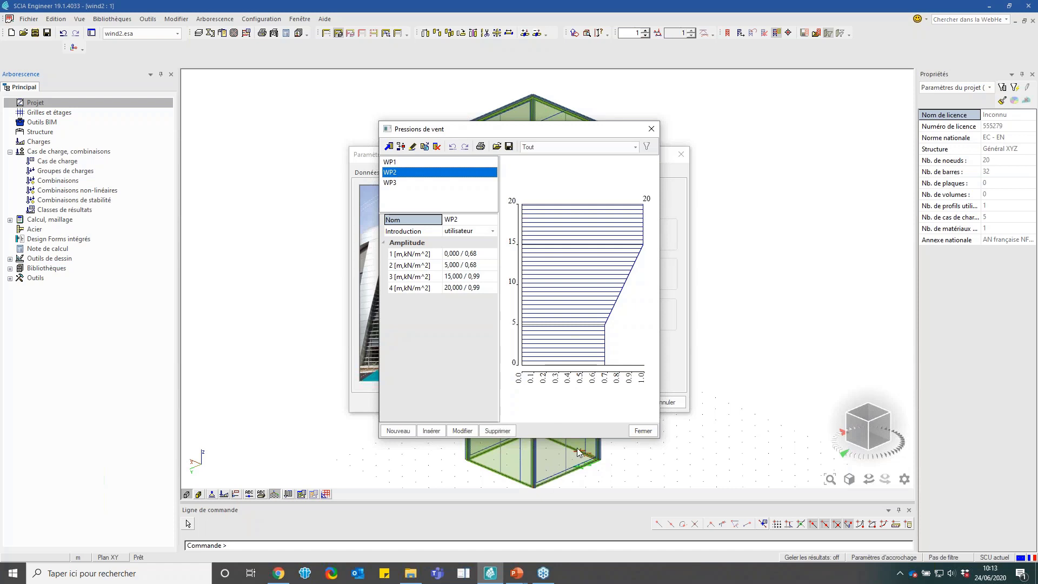
pyautogui.click(641, 431)
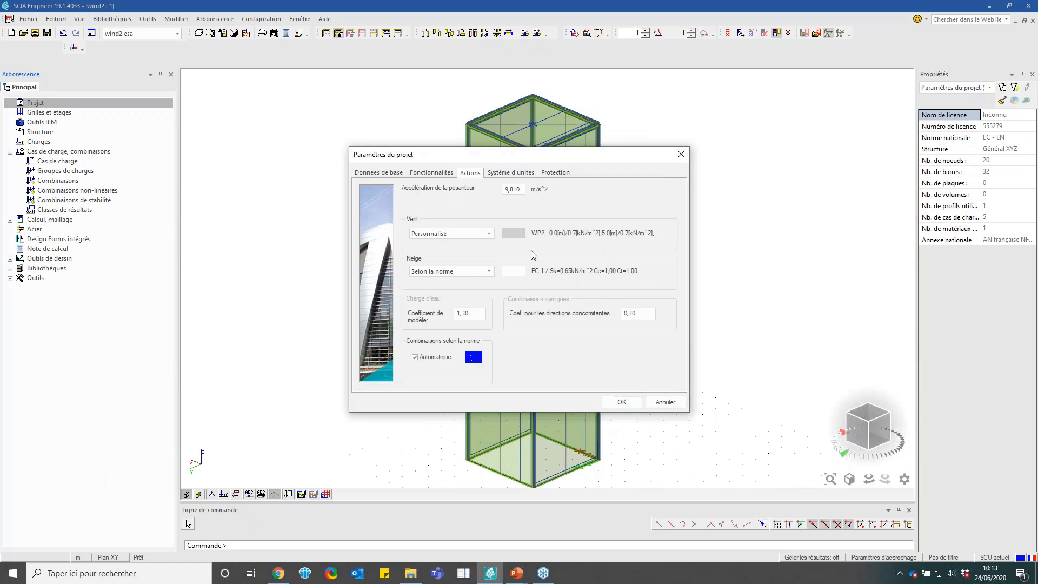
pyautogui.click(488, 233)
pyautogui.click(476, 242)
pyautogui.click(517, 235)
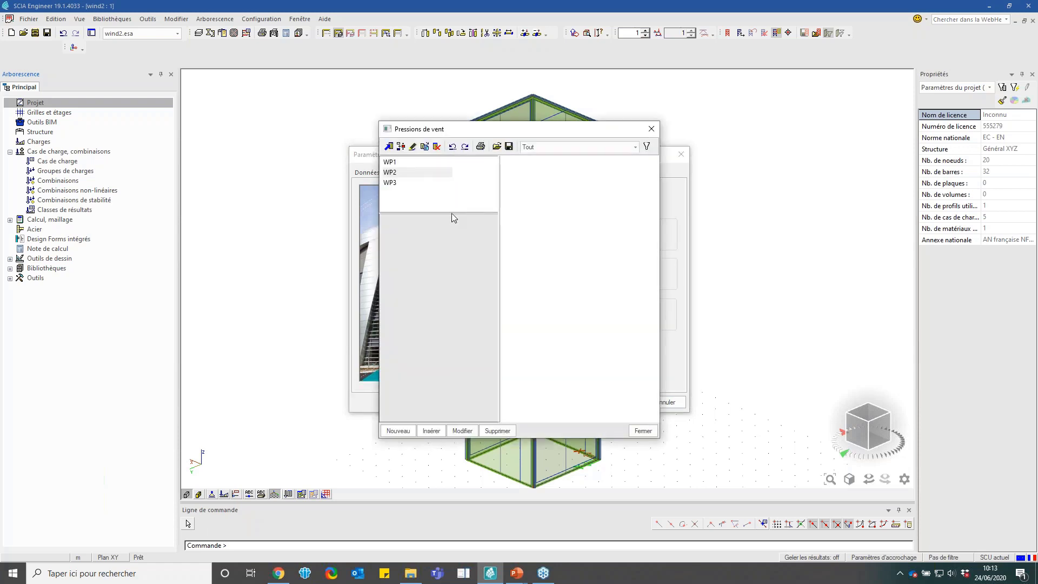
pyautogui.click(642, 431)
pyautogui.click(622, 403)
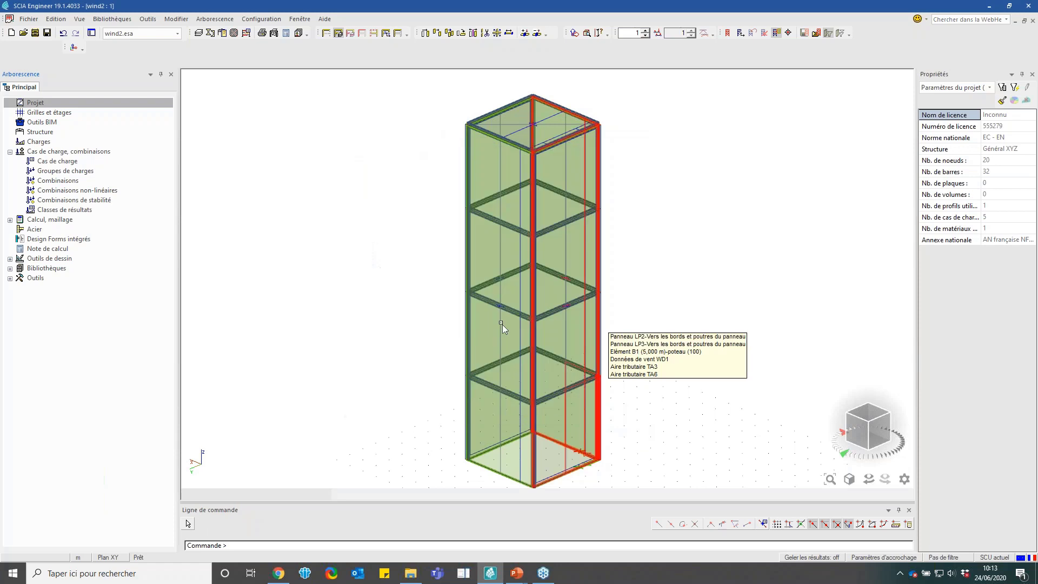
# Generate the 3D wind loads again for all four 3DWind load cases
pyautogui.click(43, 143)
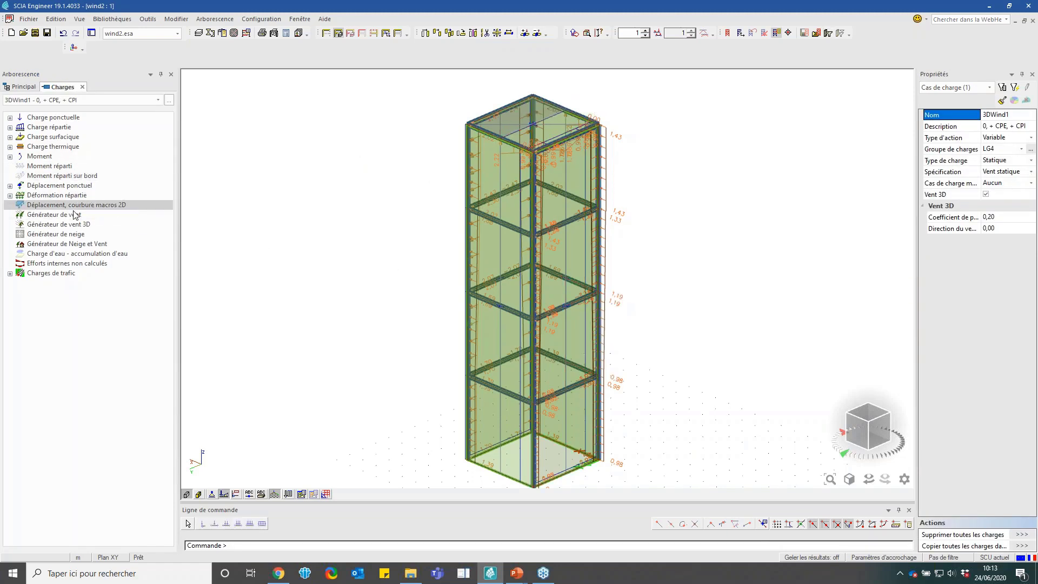
pyautogui.doubleClick(39, 225)
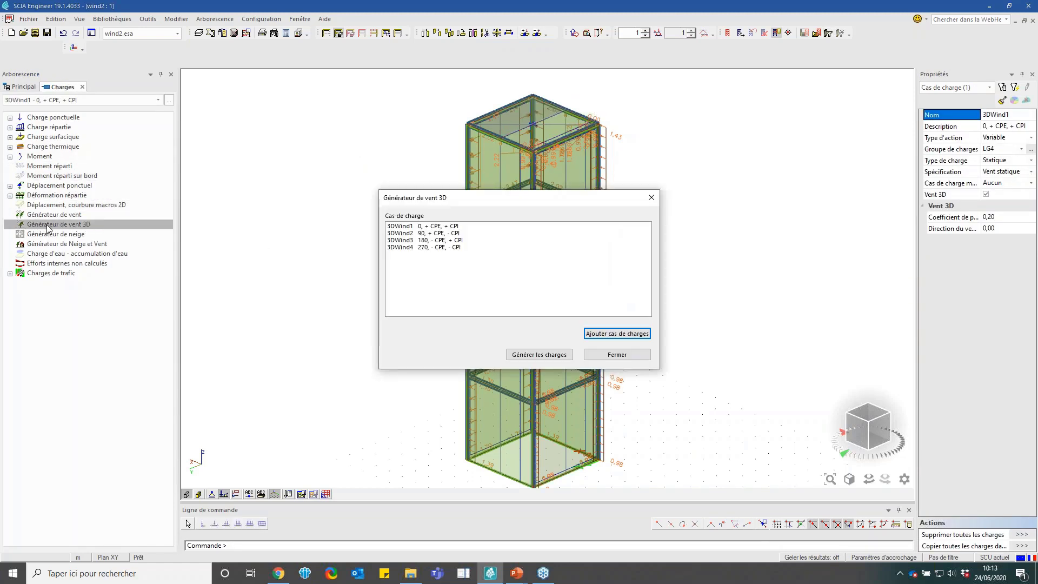
pyautogui.click(539, 355)
pyautogui.click(585, 326)
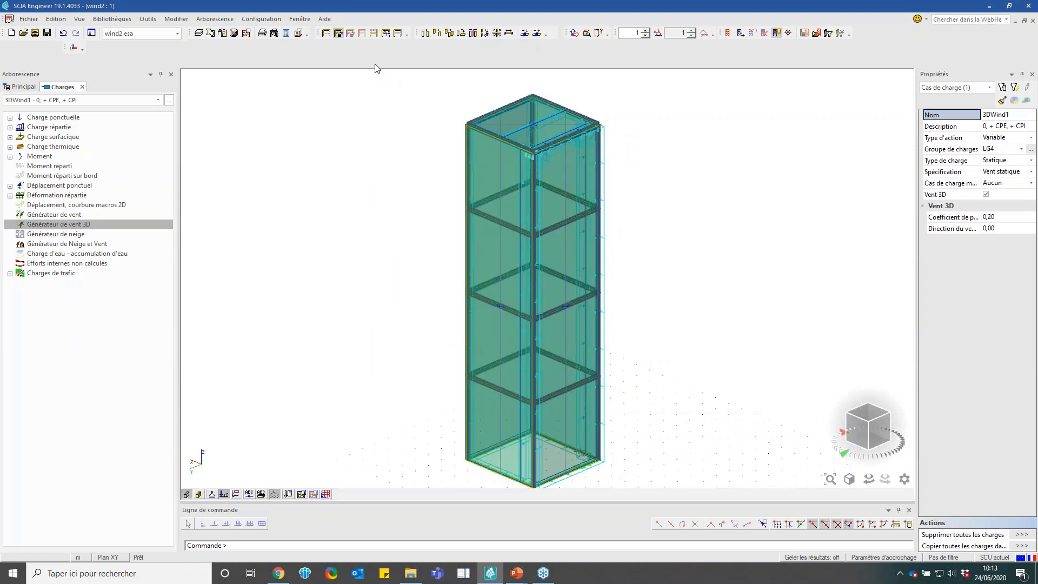
# Generate the mesh to refresh the tower's wind loads and inspect them from the side for case 3DWind1
pyautogui.click(233, 34)
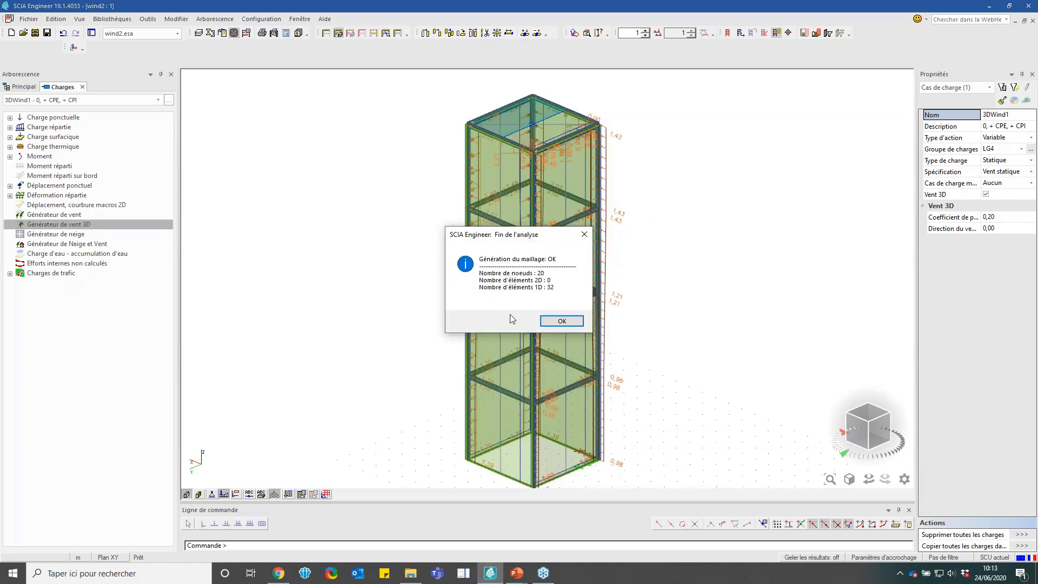
pyautogui.click(562, 321)
pyautogui.moveTo(862, 435)
pyautogui.mouseDown()
pyautogui.moveTo(880, 426)
pyautogui.moveTo(820, 424)
pyautogui.moveTo(878, 424)
pyautogui.mouseUp()
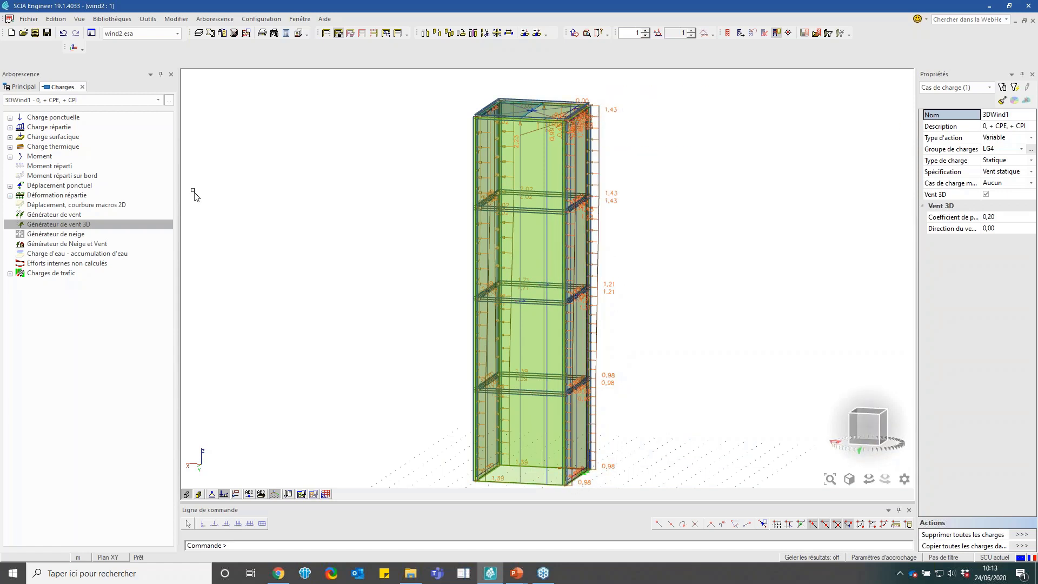
# Switch to the PowerPoint slide show and advance to the HALL ACIER slide
pyautogui.hotkey('alt', 'Tab')
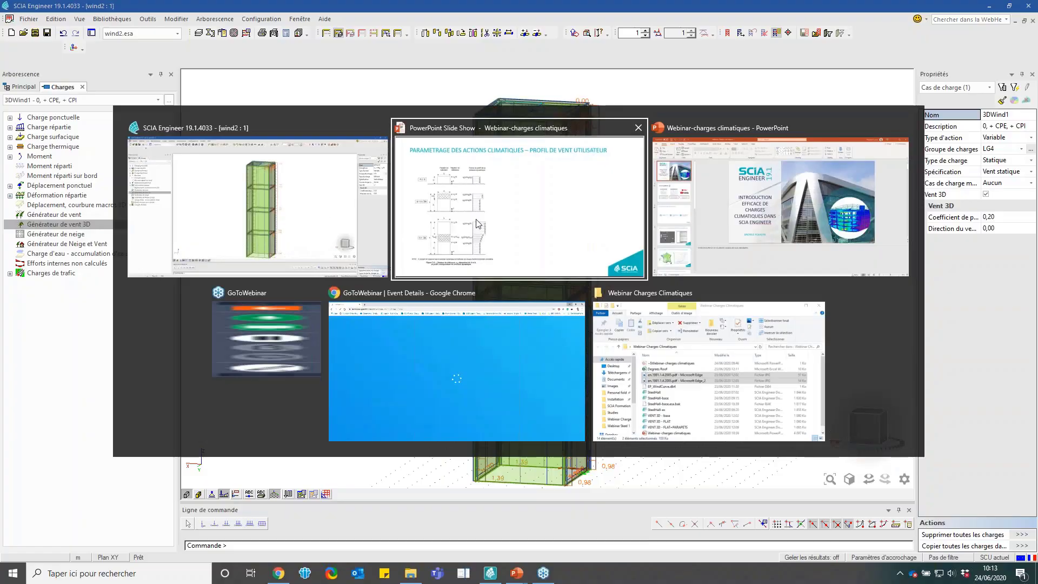
pyautogui.click(408, 238)
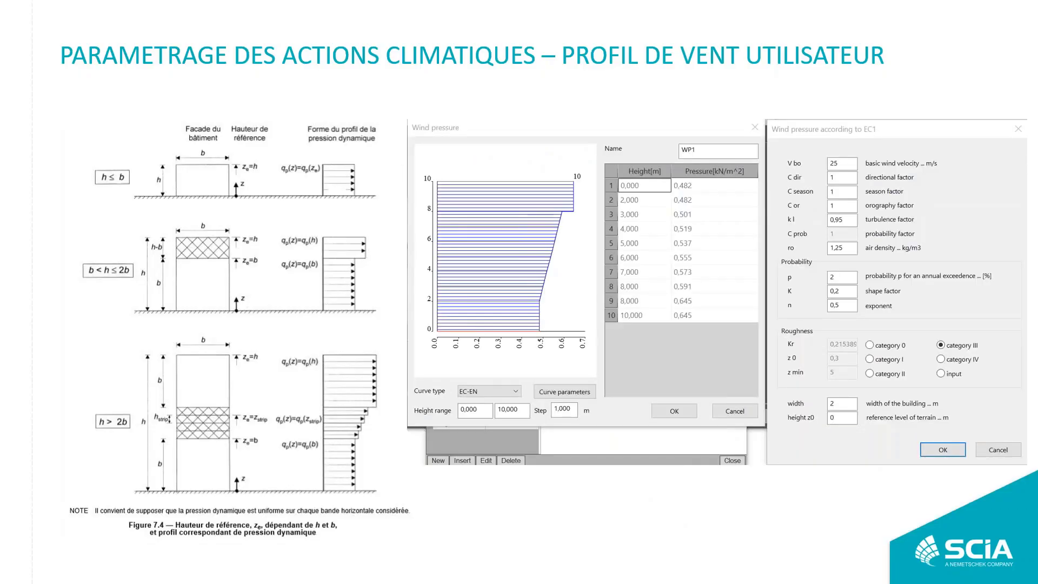
pyautogui.press('Right')
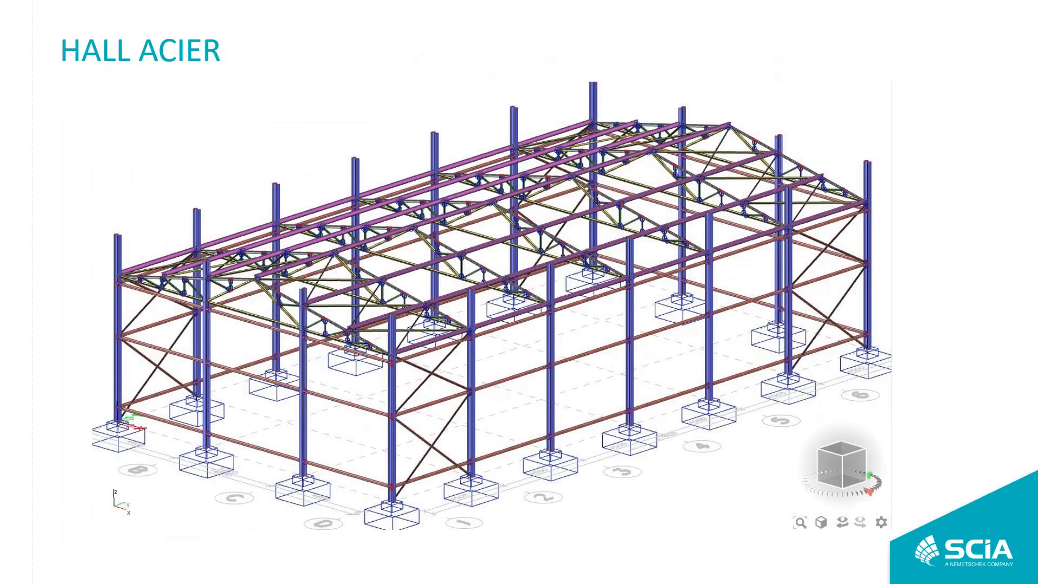
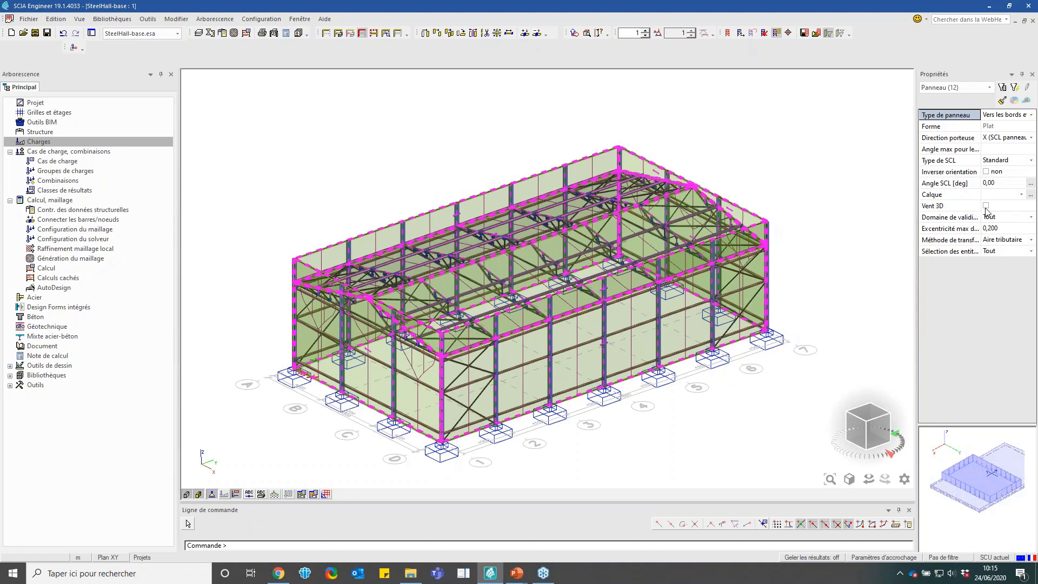
# Enable 3D wind on the 12 selected load panels of the steel hall and turn off surface rendering
pyautogui.click(985, 206)
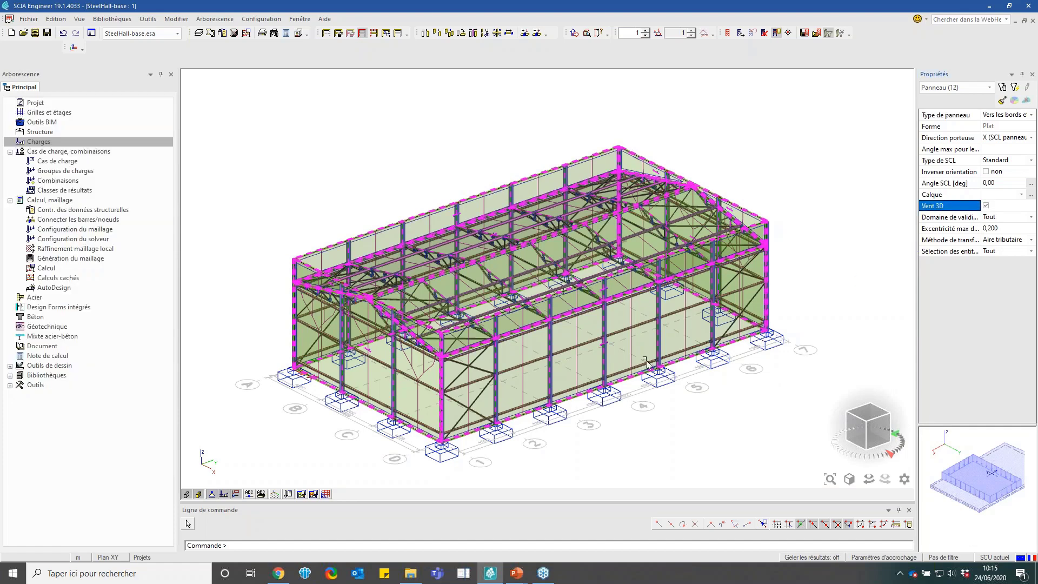
pyautogui.scroll(8, 611, 359)
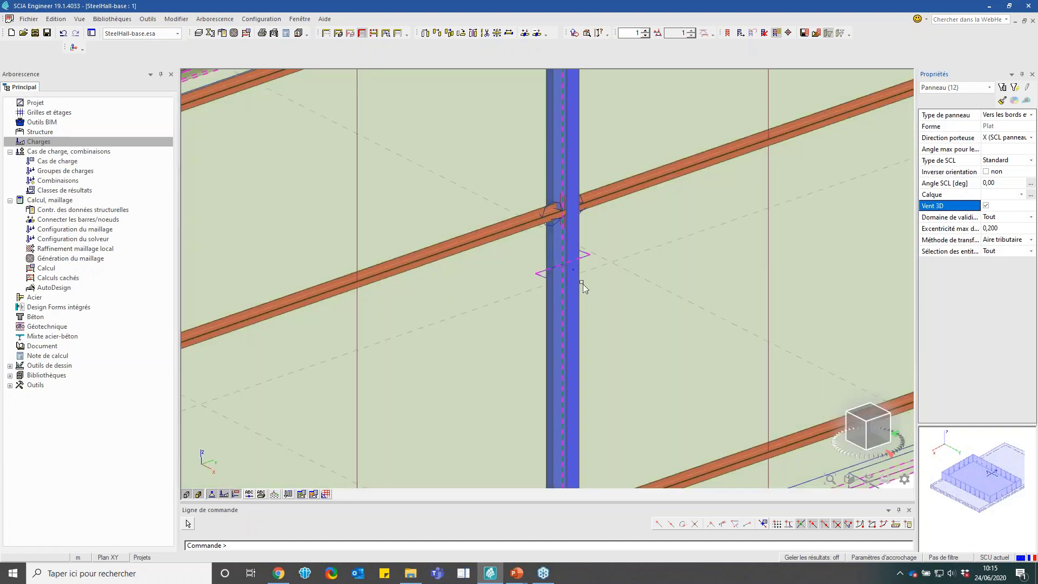
pyautogui.click(197, 494)
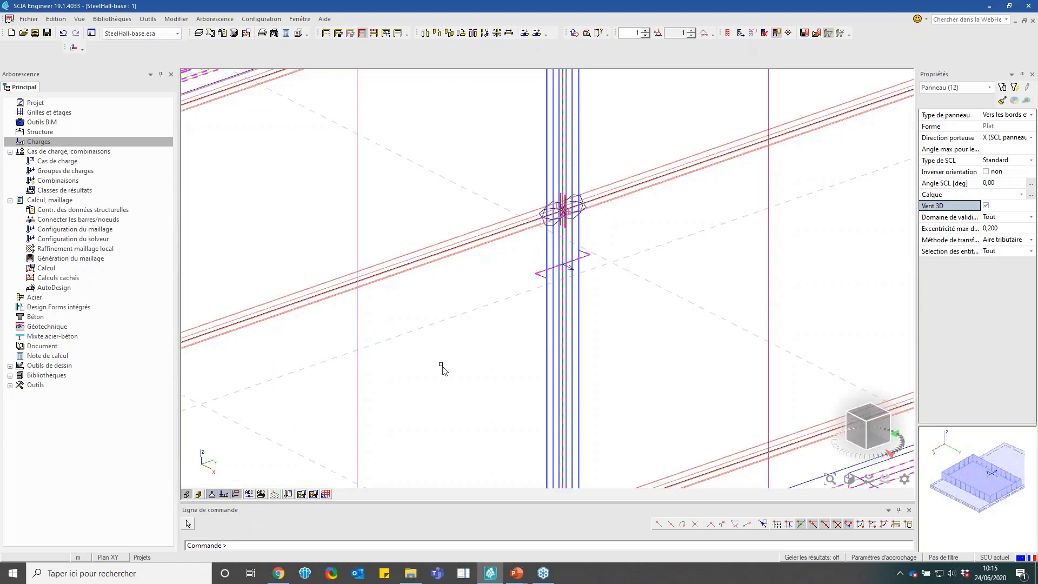
# Select five wall-type wind data symbols on the steel hall's panels, including WD8, and enable swapping of their external face
pyautogui.scroll(-10, 656, 269)
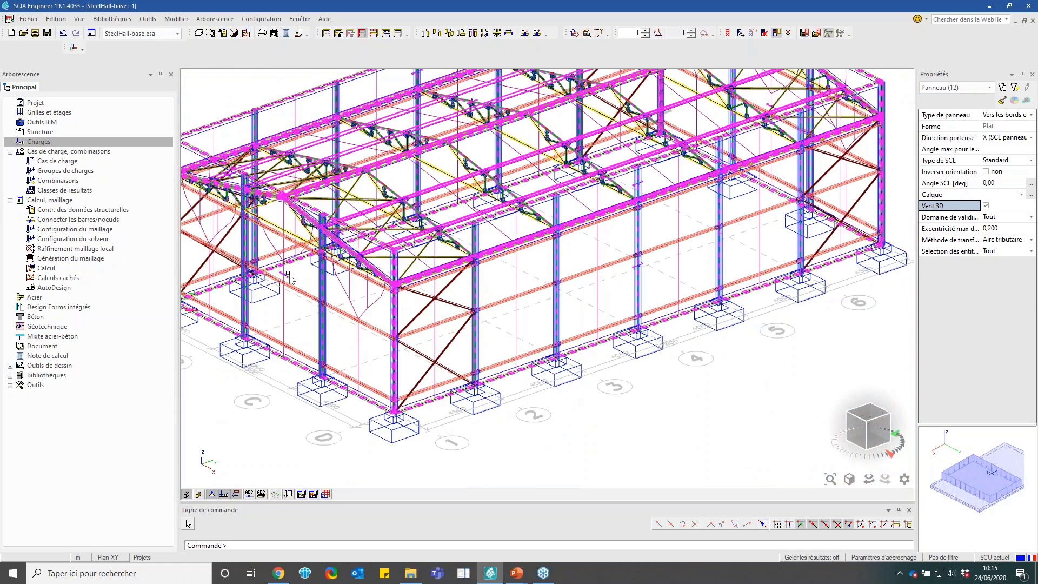
pyautogui.scroll(6, 325, 303)
pyautogui.click(422, 223)
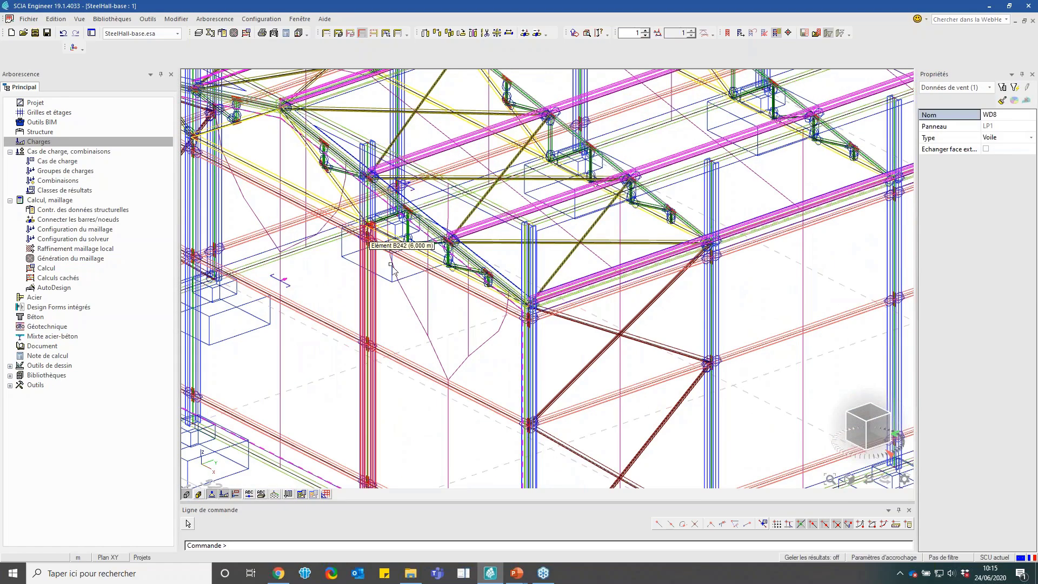
pyautogui.scroll(5, 420, 221)
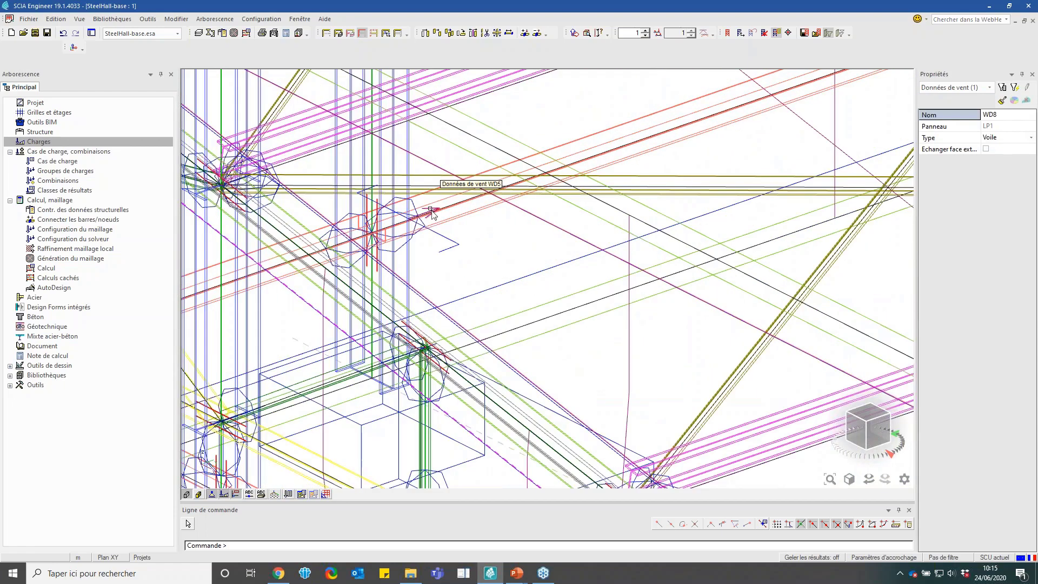
pyautogui.click(579, 294)
pyautogui.scroll(-5, 453, 252)
pyautogui.scroll(4, 454, 253)
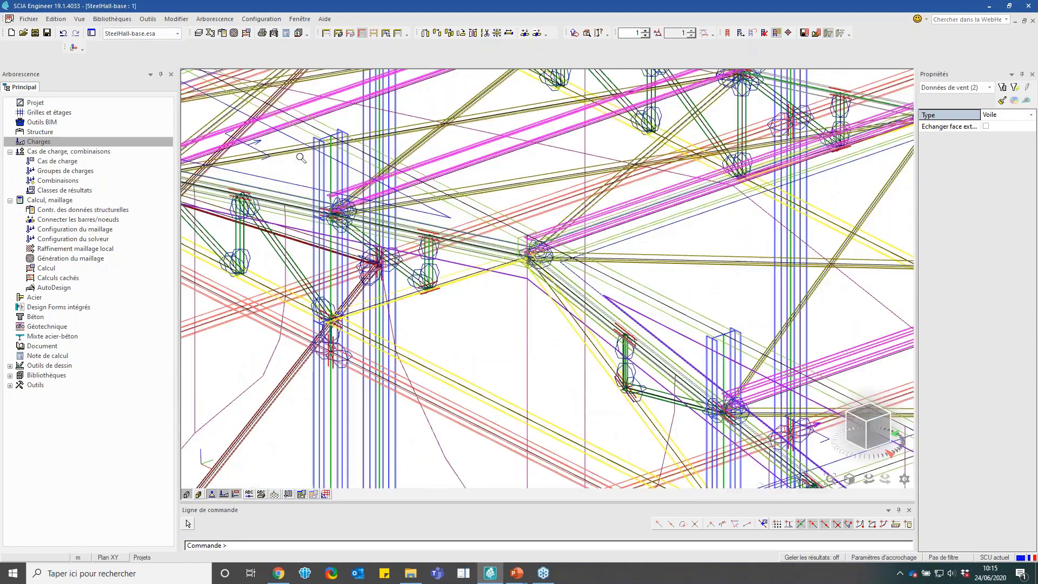
pyautogui.click(261, 140)
pyautogui.scroll(-5, 316, 252)
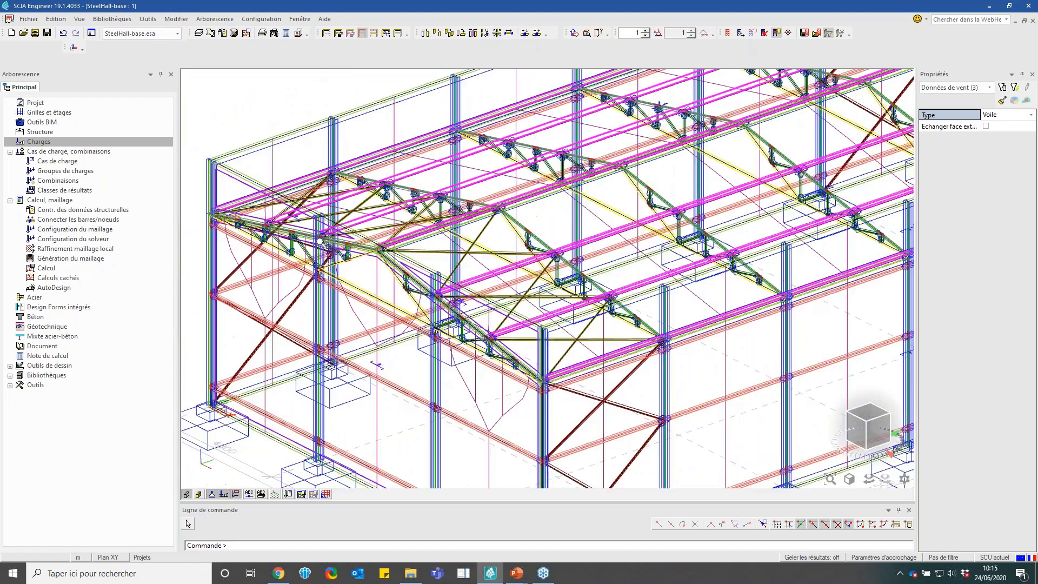
pyautogui.scroll(-4, 681, 186)
pyautogui.scroll(6, 505, 234)
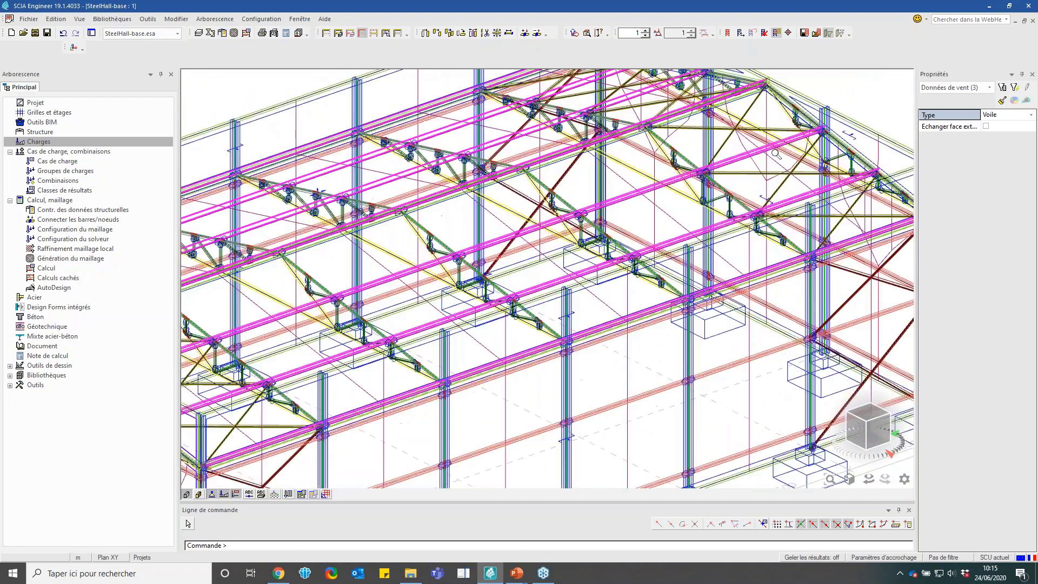
pyautogui.scroll(-4, 506, 234)
pyautogui.scroll(8, 506, 234)
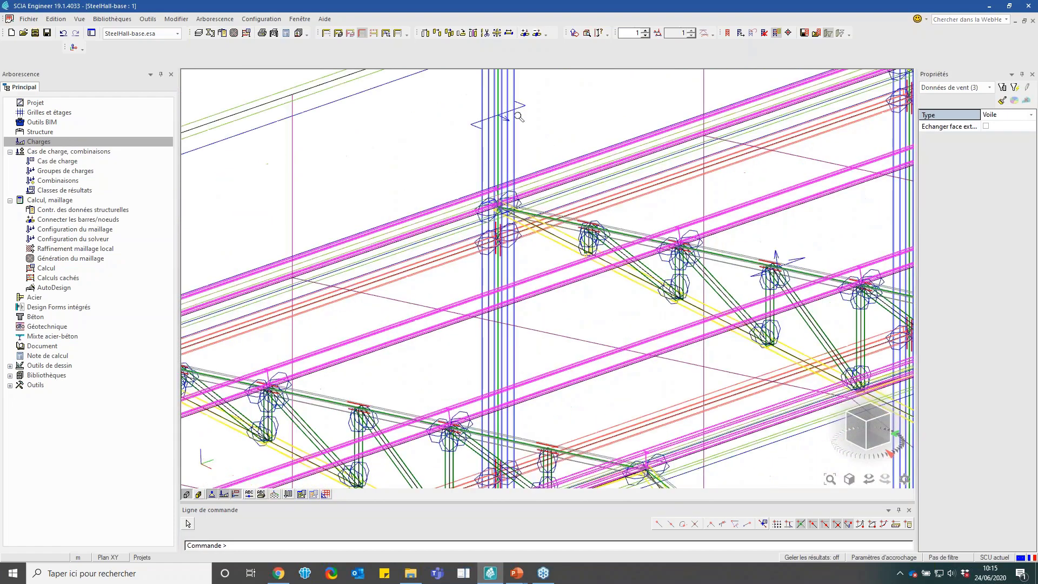
pyautogui.scroll(-5, 507, 158)
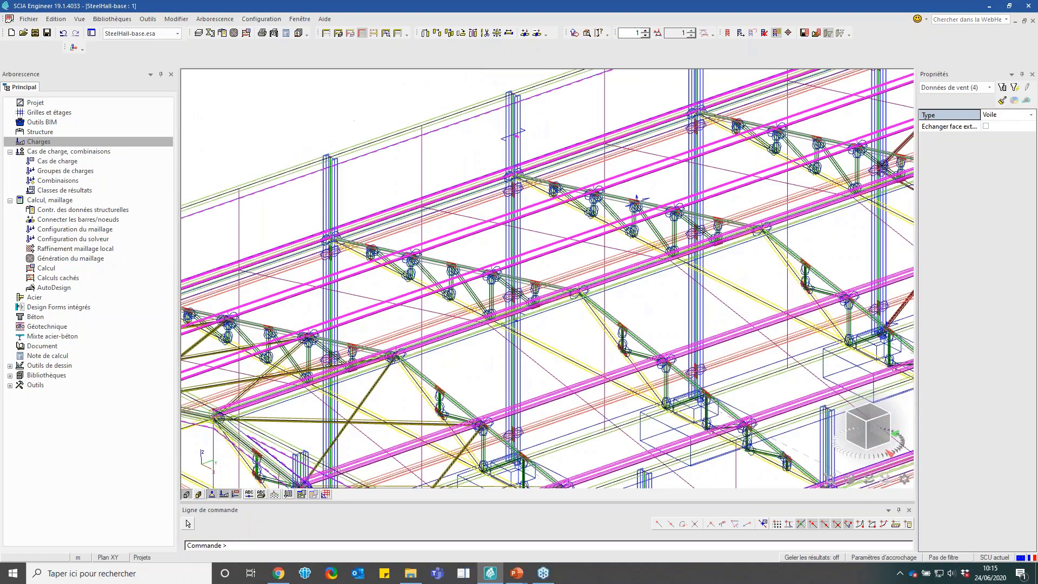
pyautogui.scroll(6, 500, 318)
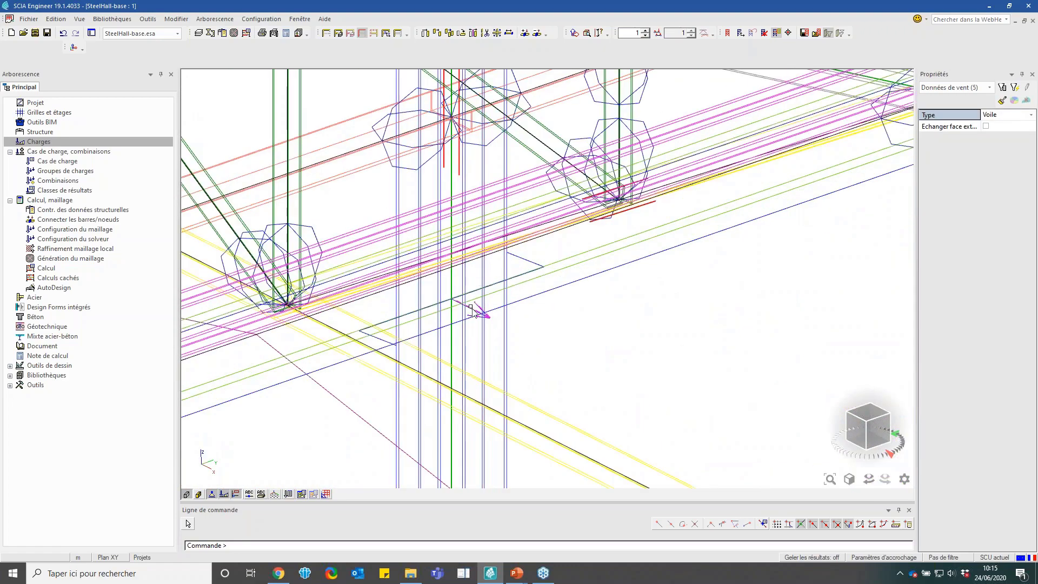
pyautogui.scroll(-5, 468, 275)
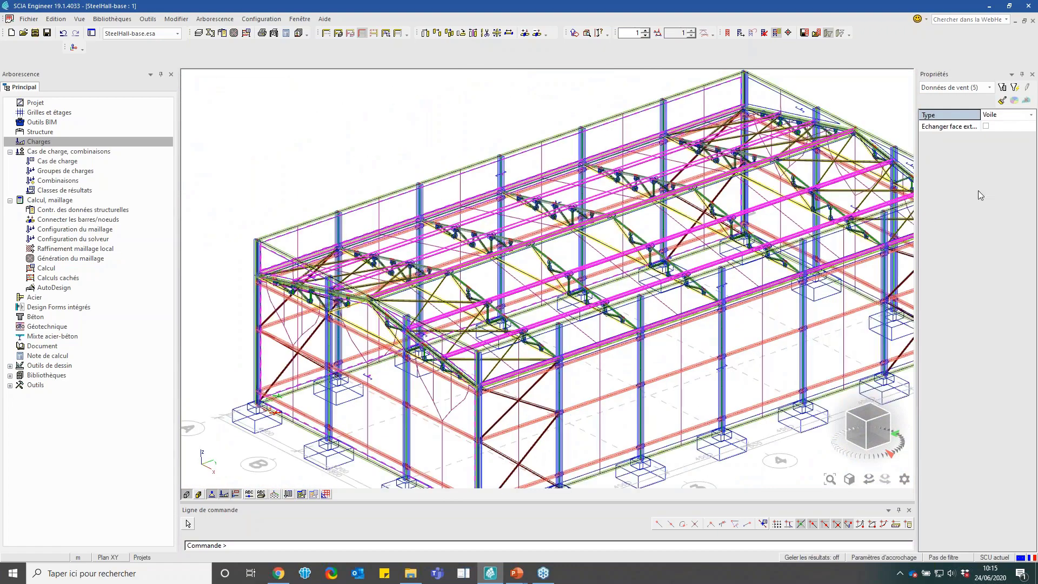
pyautogui.click(986, 126)
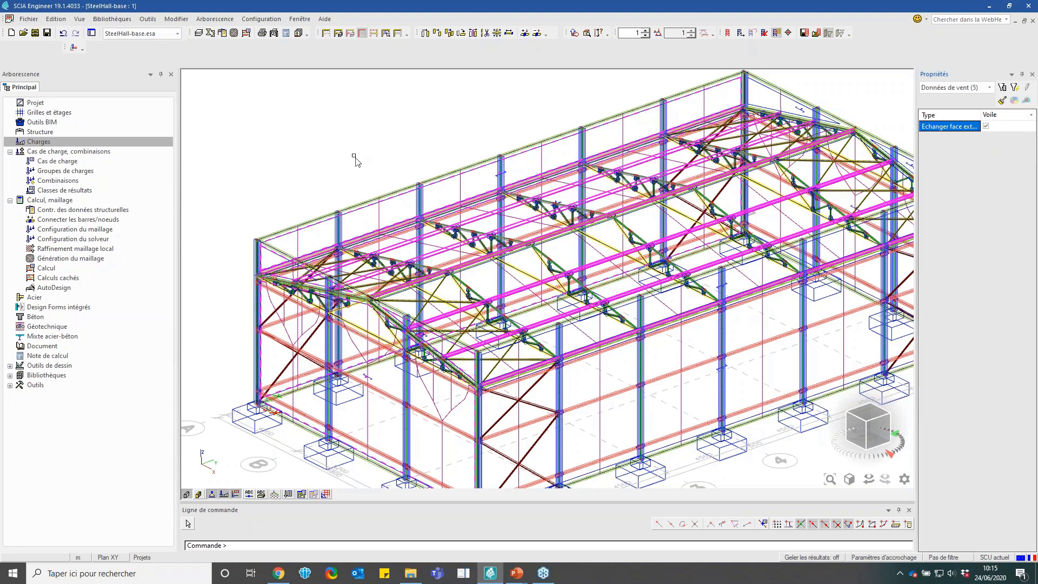
# Clear the selection of the five wall-type wind data symbols on the steel hall
pyautogui.scroll(-3, 356, 161)
pyautogui.scroll(3, 481, 324)
pyautogui.scroll(-3, 482, 325)
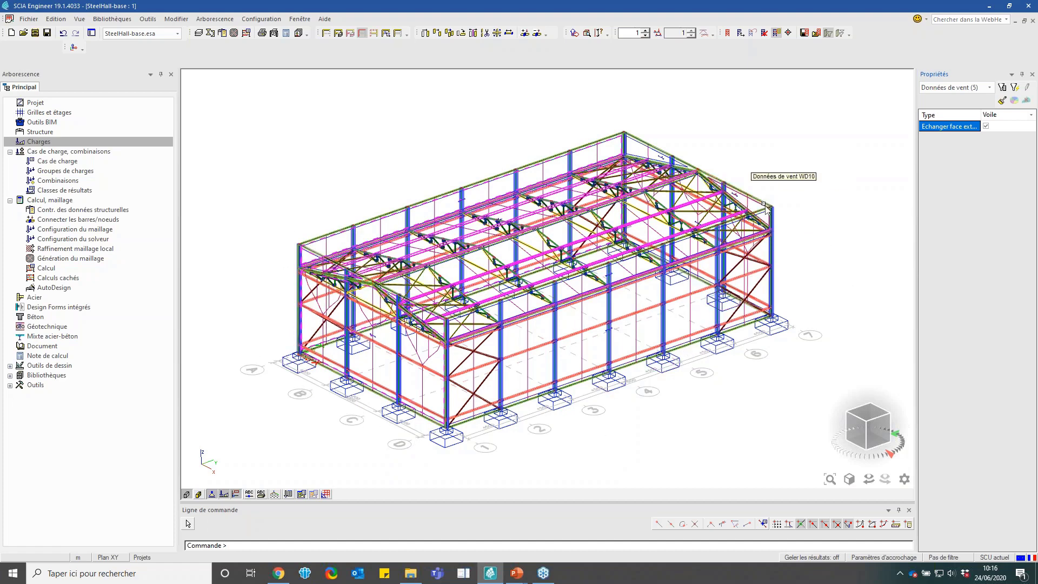
pyautogui.press('Escape')
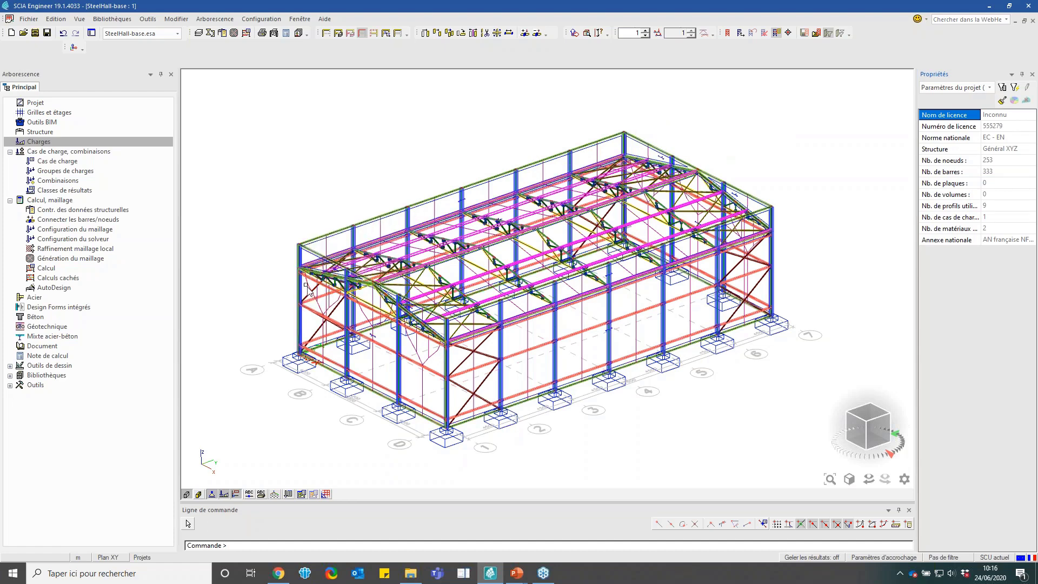
# Select the six wind data symbols on the parapet panels around the steel hall's roof edge and set their type to Acrotère
pyautogui.scroll(4, 306, 286)
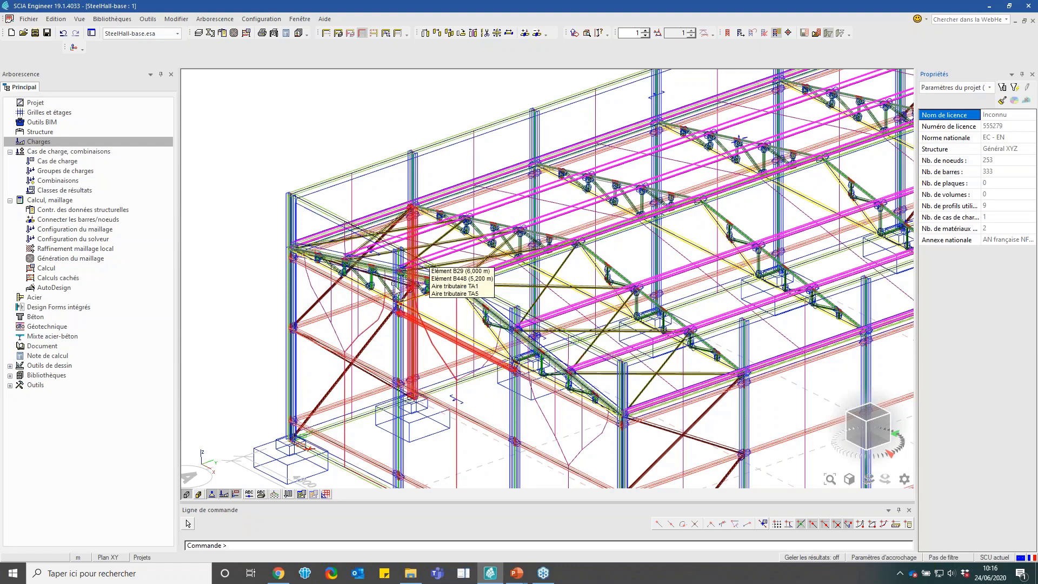
pyautogui.scroll(3, 661, 98)
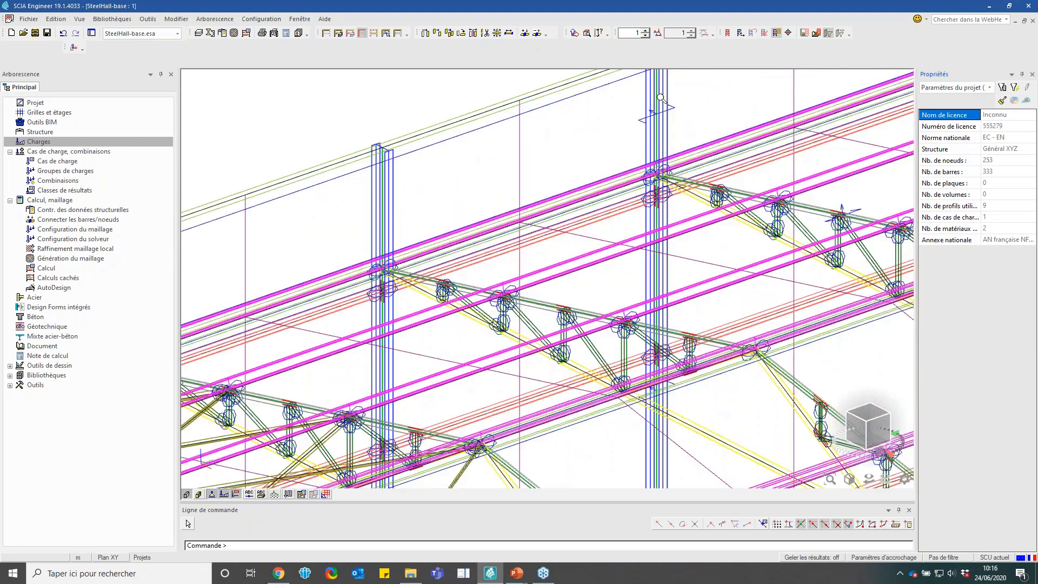
pyautogui.scroll(2, 661, 98)
pyautogui.click(638, 123)
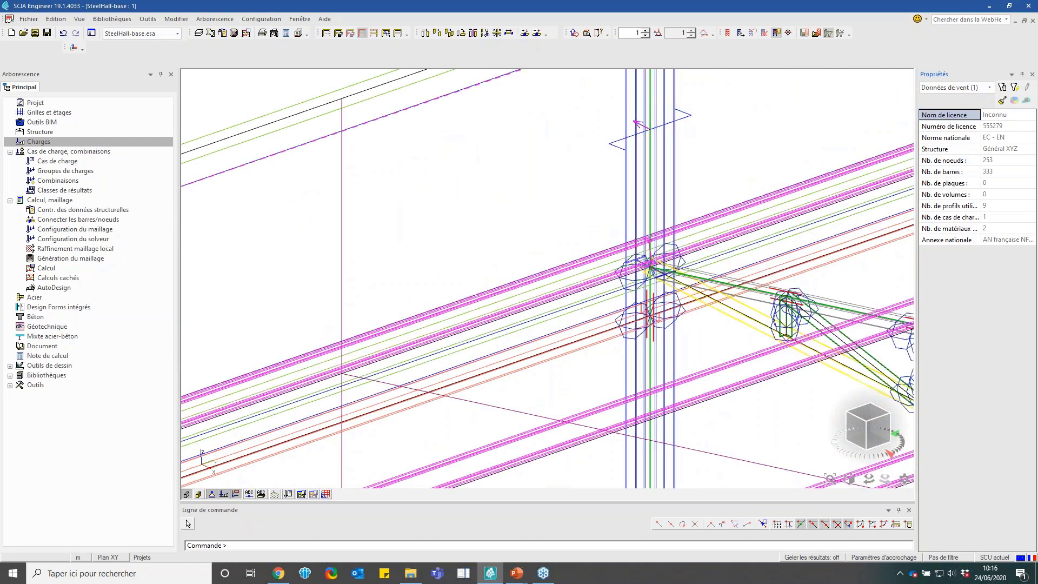
pyautogui.scroll(-5, 568, 149)
pyautogui.scroll(3, 423, 205)
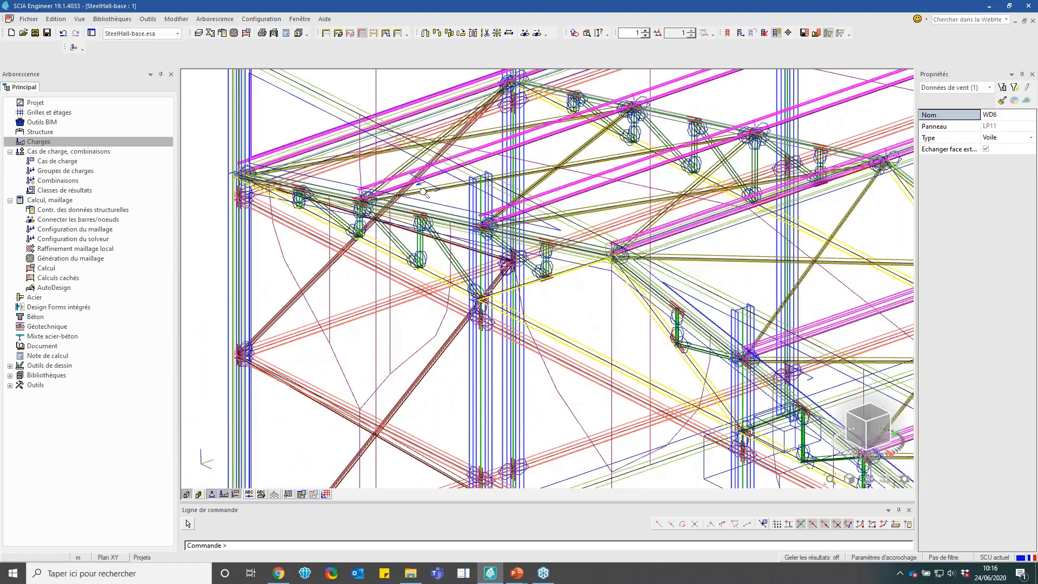
pyautogui.scroll(2, 423, 192)
pyautogui.click(460, 211)
pyautogui.scroll(-2, 460, 211)
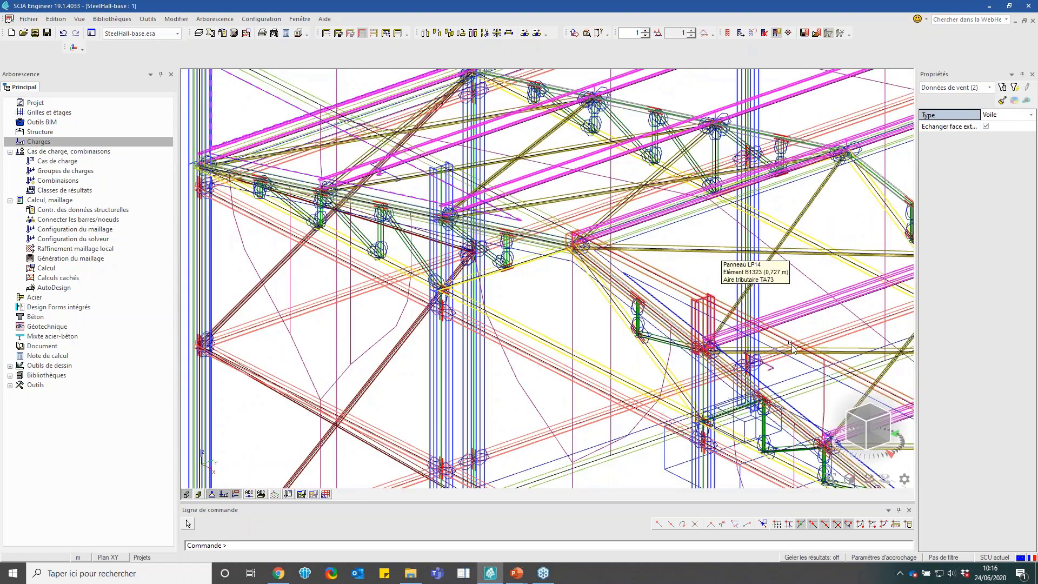
pyautogui.scroll(5, 791, 346)
pyautogui.click(557, 319)
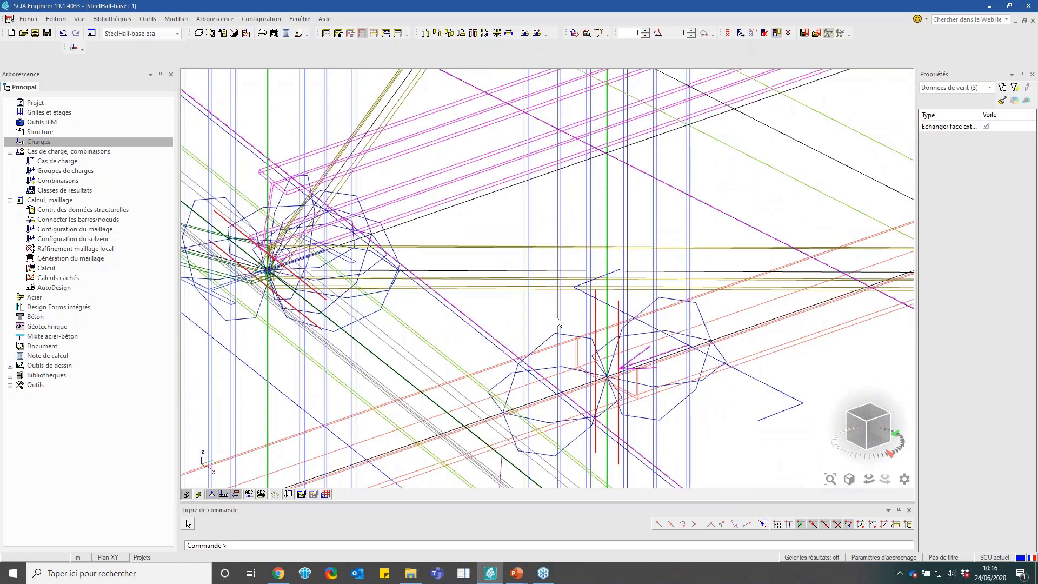
pyautogui.scroll(-5, 557, 319)
pyautogui.scroll(5, 652, 253)
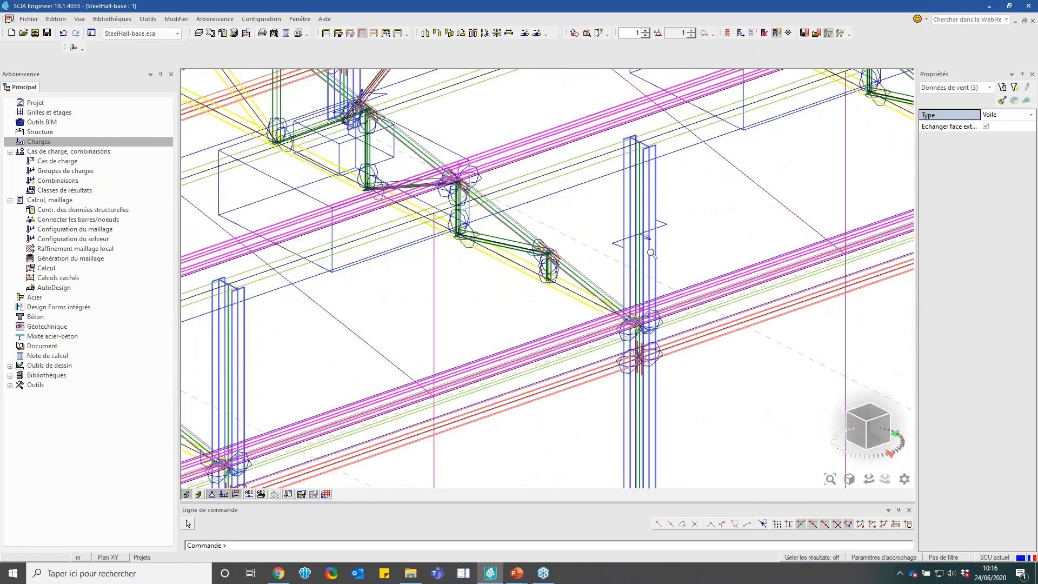
pyautogui.click(650, 216)
pyautogui.scroll(-5, 550, 319)
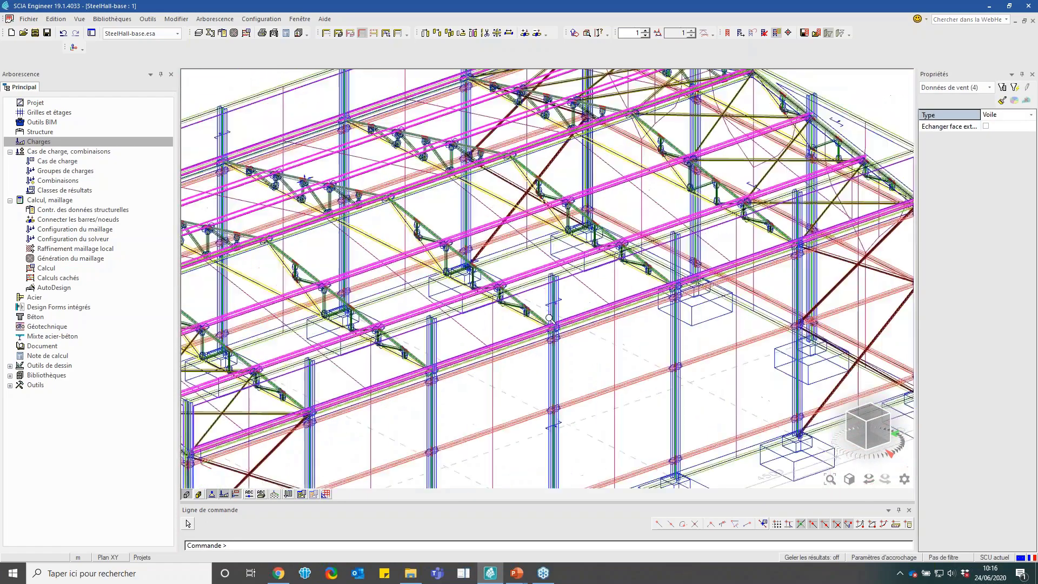
pyautogui.scroll(-5, 549, 319)
pyautogui.scroll(5, 719, 152)
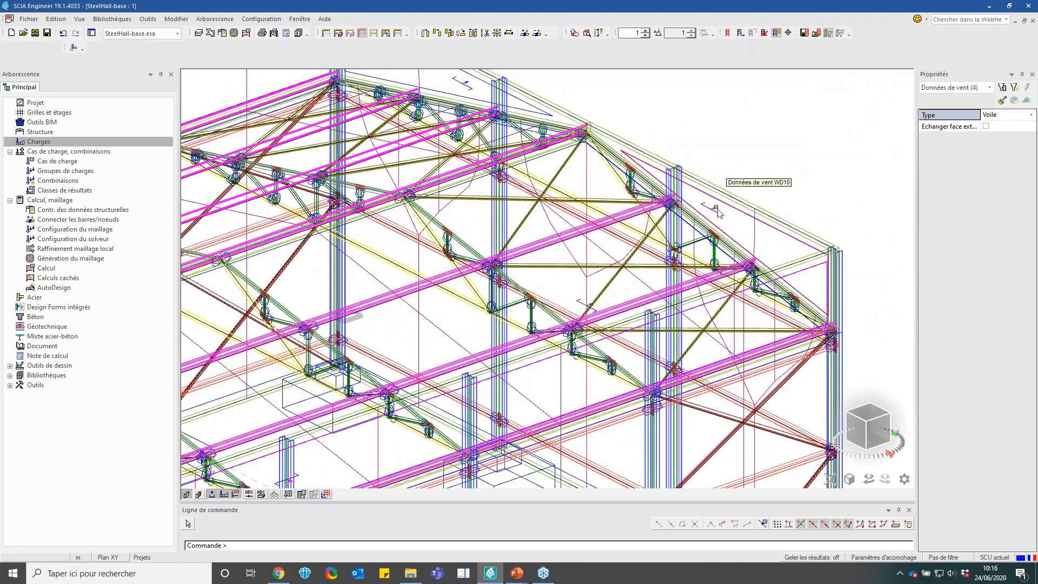
pyautogui.click(717, 211)
pyautogui.click(489, 92)
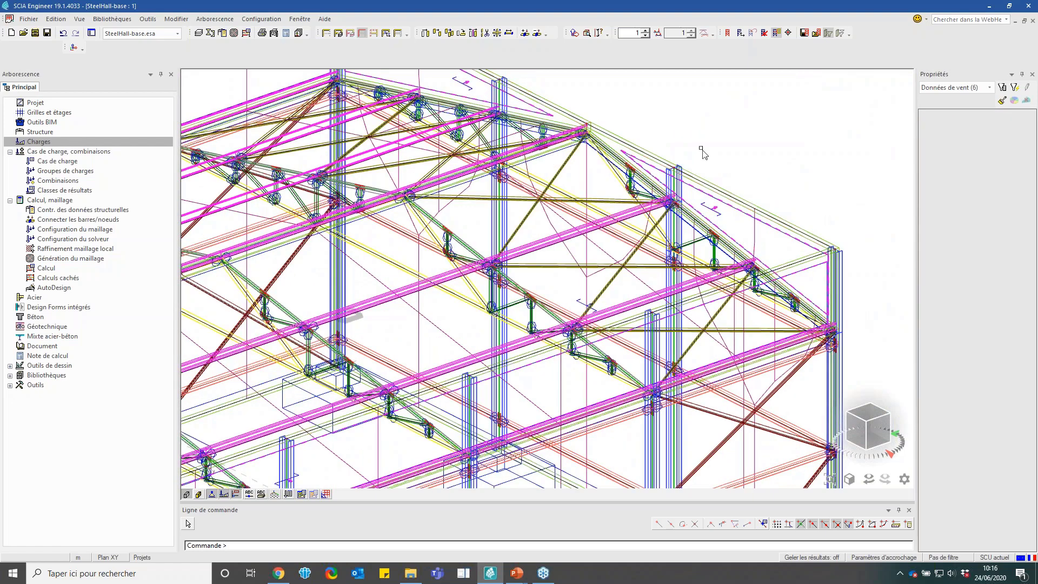
pyautogui.scroll(-5, 702, 152)
pyautogui.scroll(3, 534, 118)
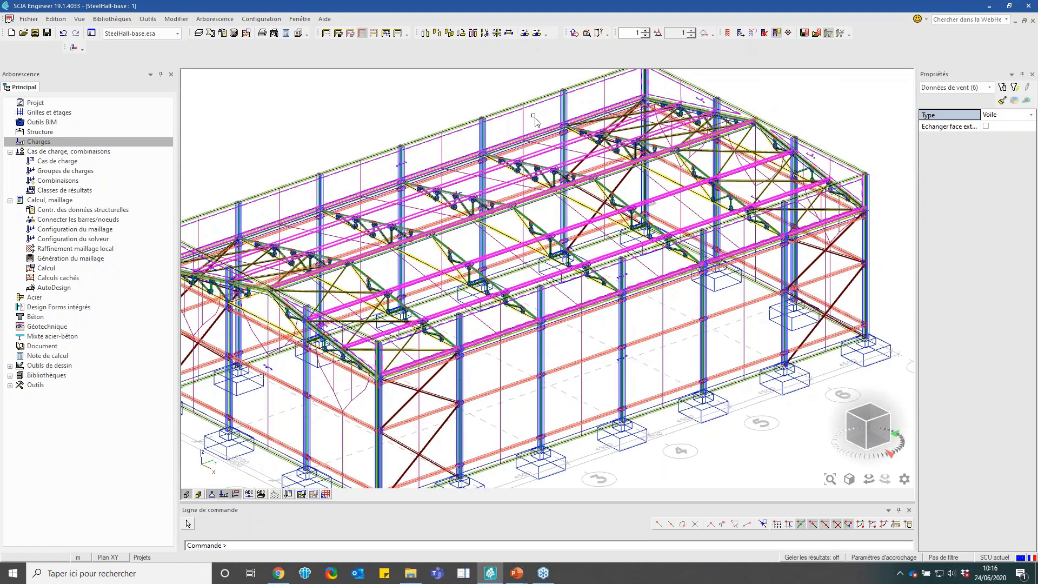
pyautogui.click(1009, 117)
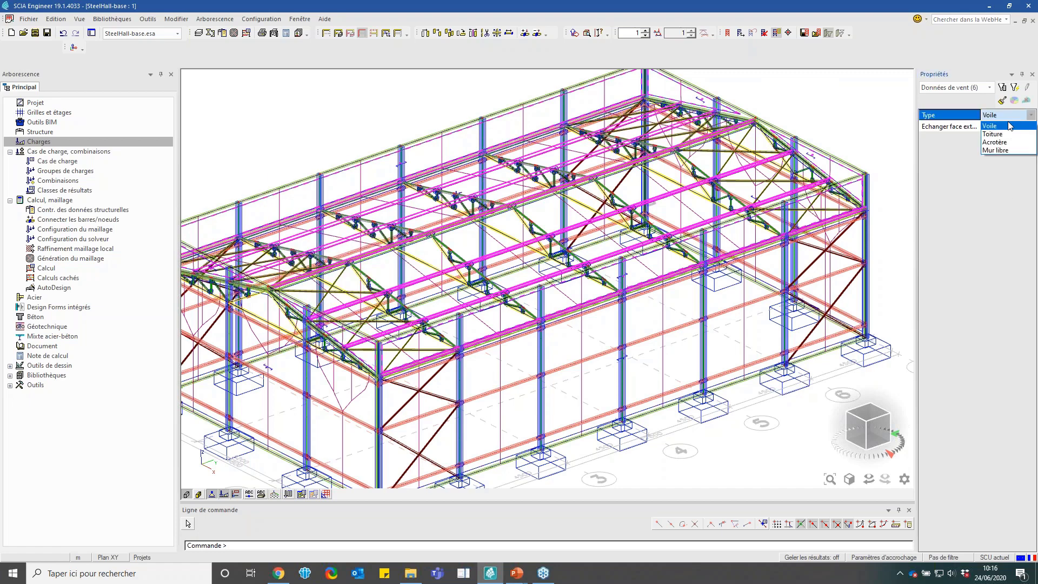
pyautogui.click(1005, 142)
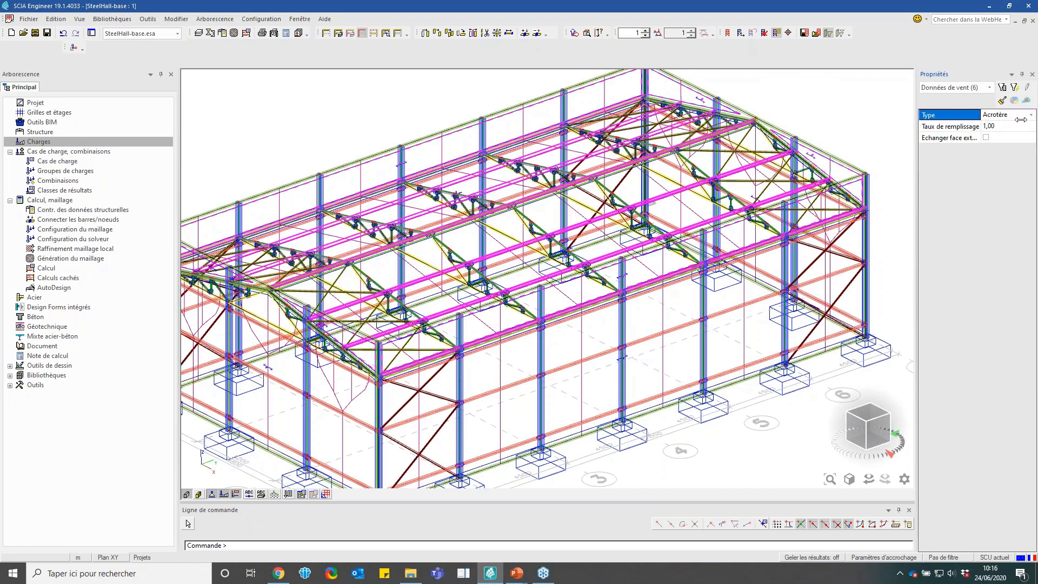
# Select the wind data symbols on both roof slopes, set their roof type to 2 pans and clear the selection
pyautogui.scroll(-3, 703, 154)
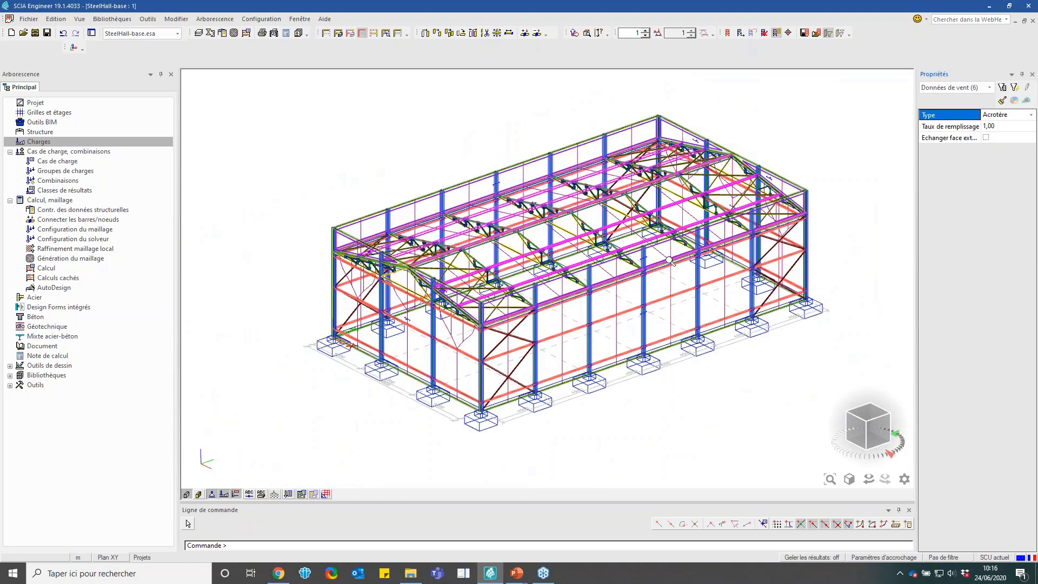
pyautogui.scroll(3, 703, 154)
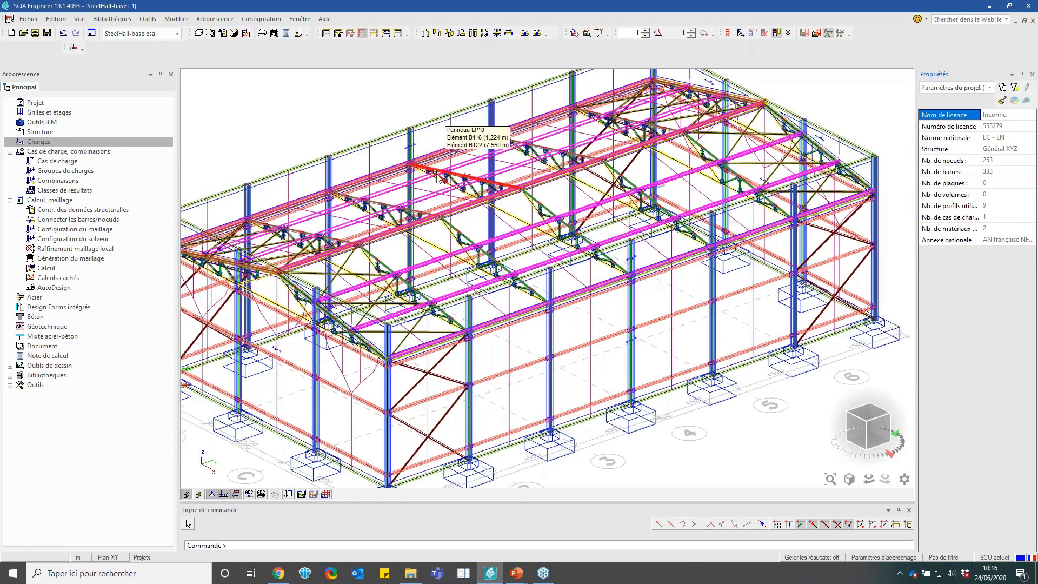
pyautogui.scroll(5, 578, 239)
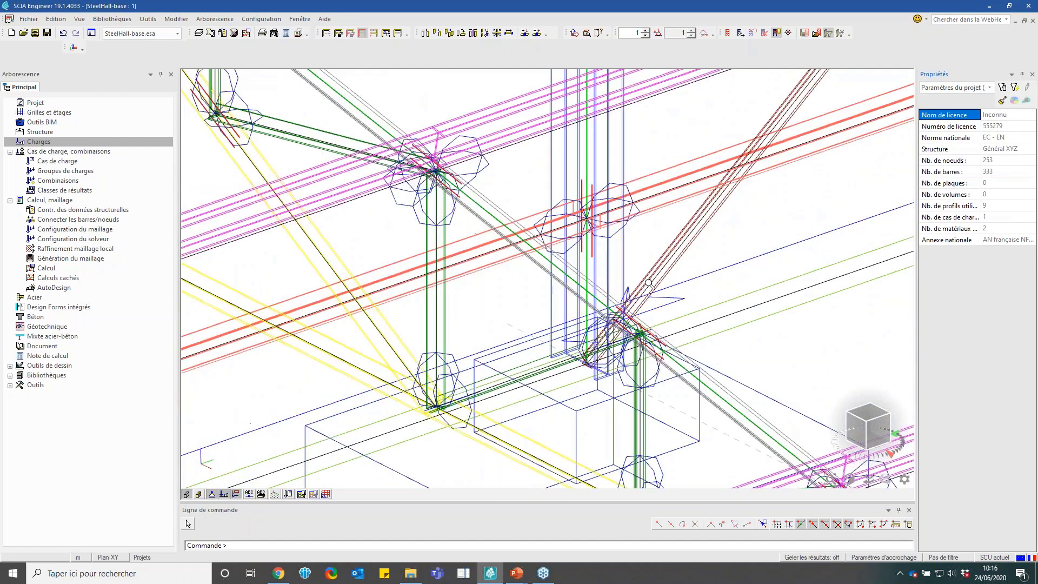
pyautogui.click(629, 290)
pyautogui.scroll(-3, 703, 287)
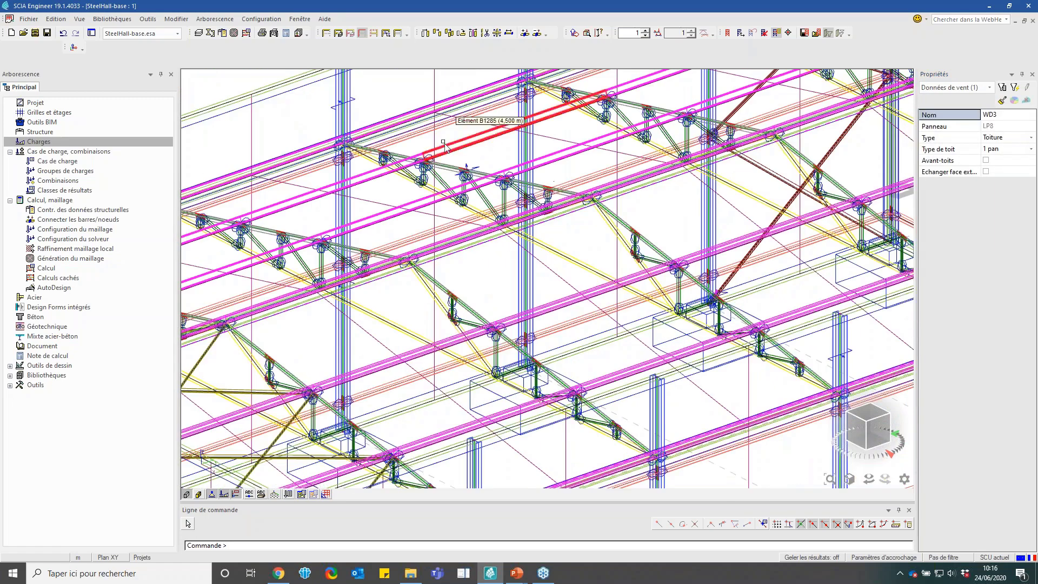
pyautogui.scroll(3, 523, 219)
pyautogui.click(522, 219)
pyautogui.scroll(-5, 563, 211)
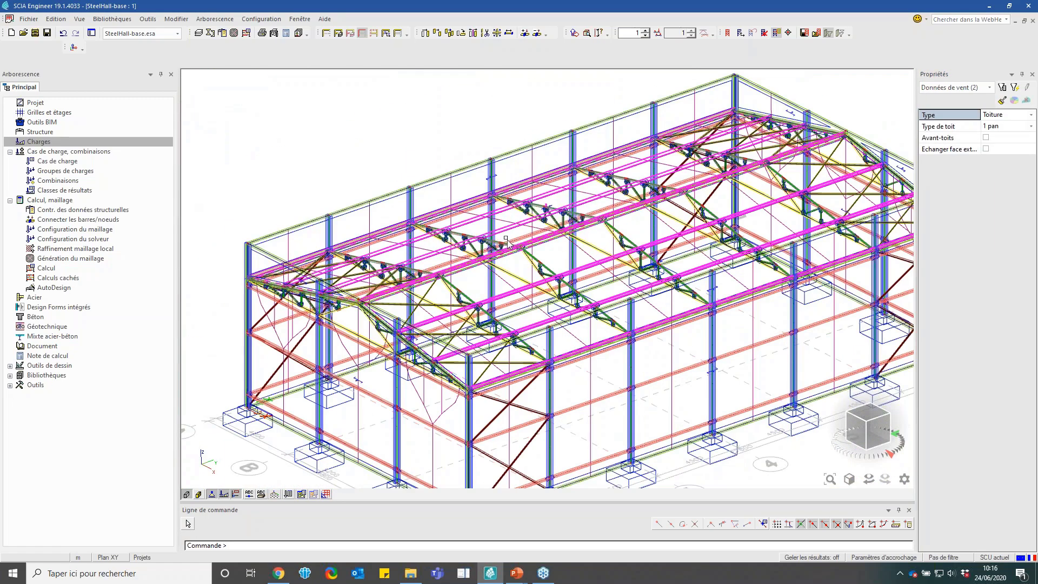
pyautogui.click(1003, 127)
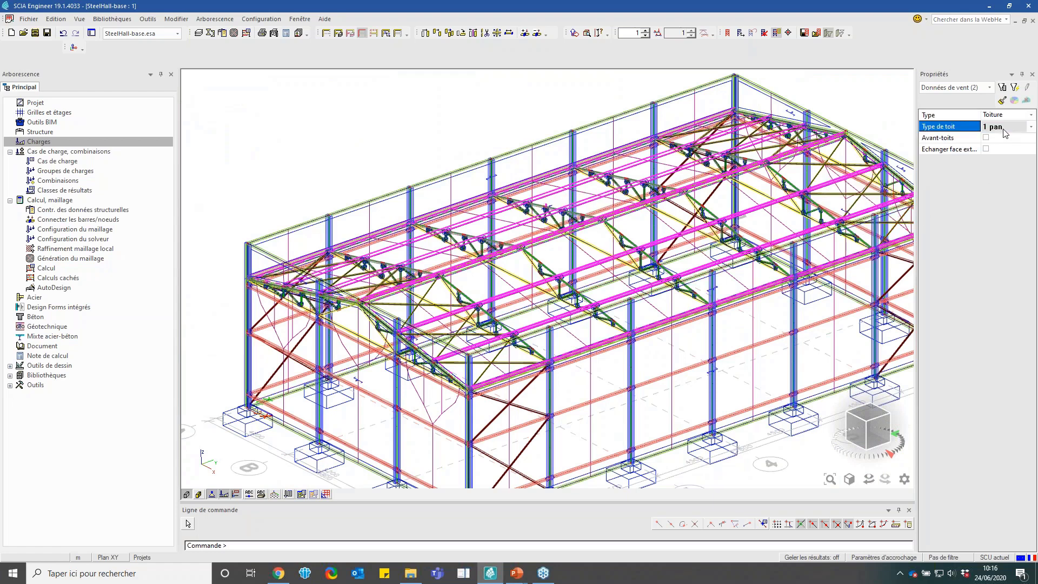
pyautogui.click(995, 154)
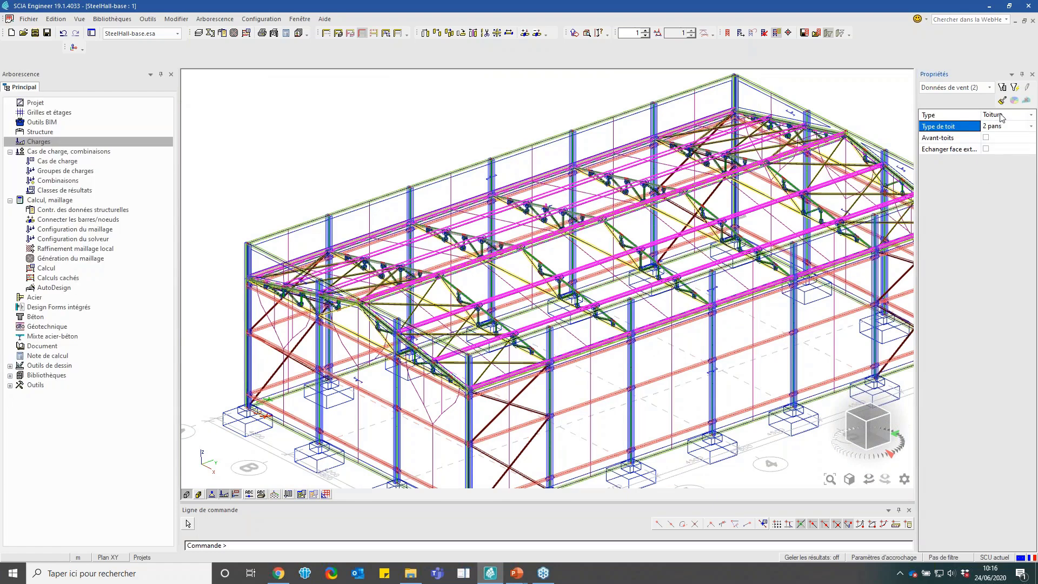
pyautogui.scroll(-3, 703, 100)
pyautogui.scroll(3, 641, 243)
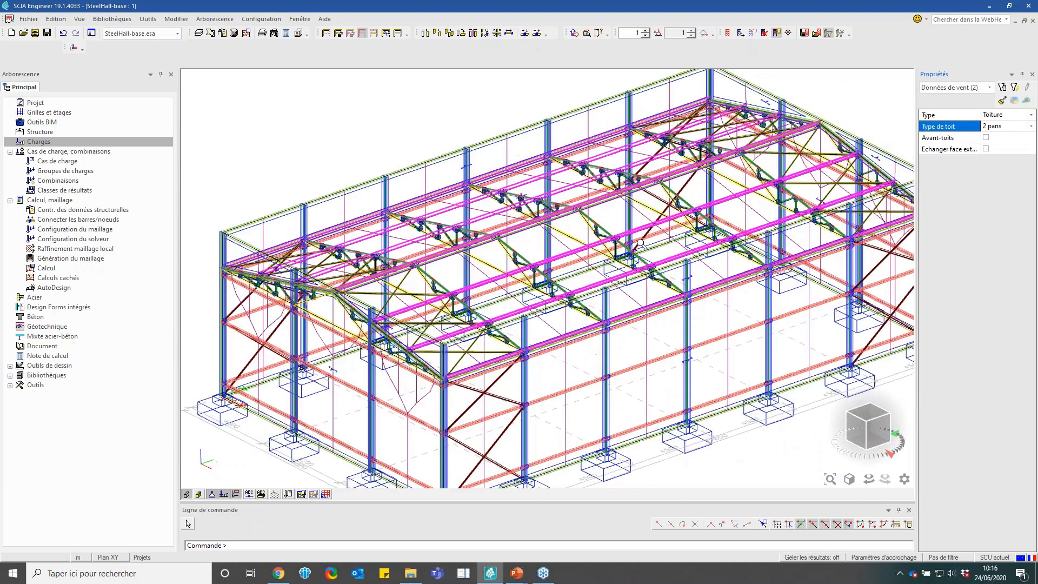
pyautogui.scroll(-2, 640, 243)
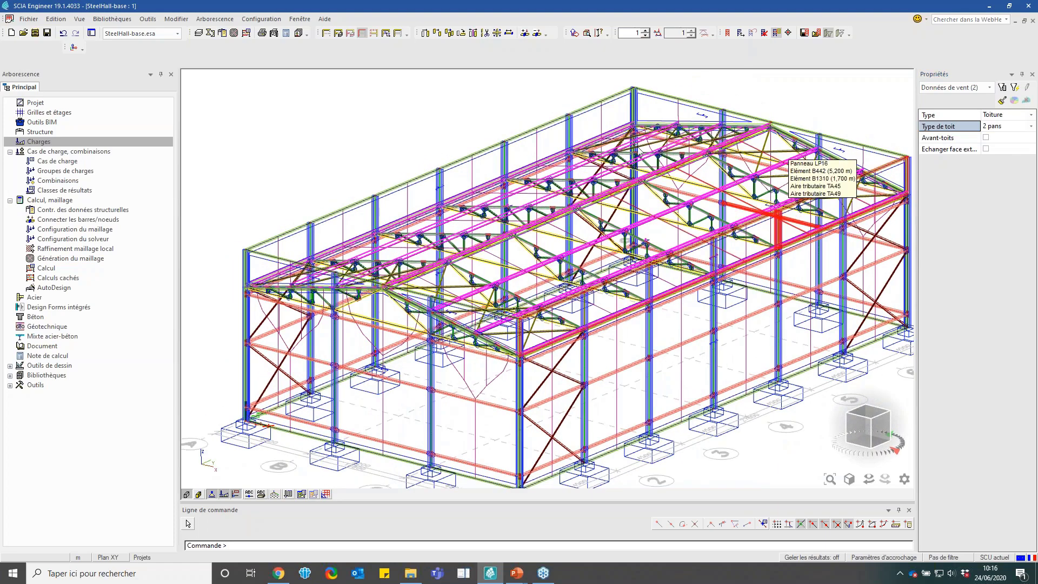
pyautogui.press('Escape')
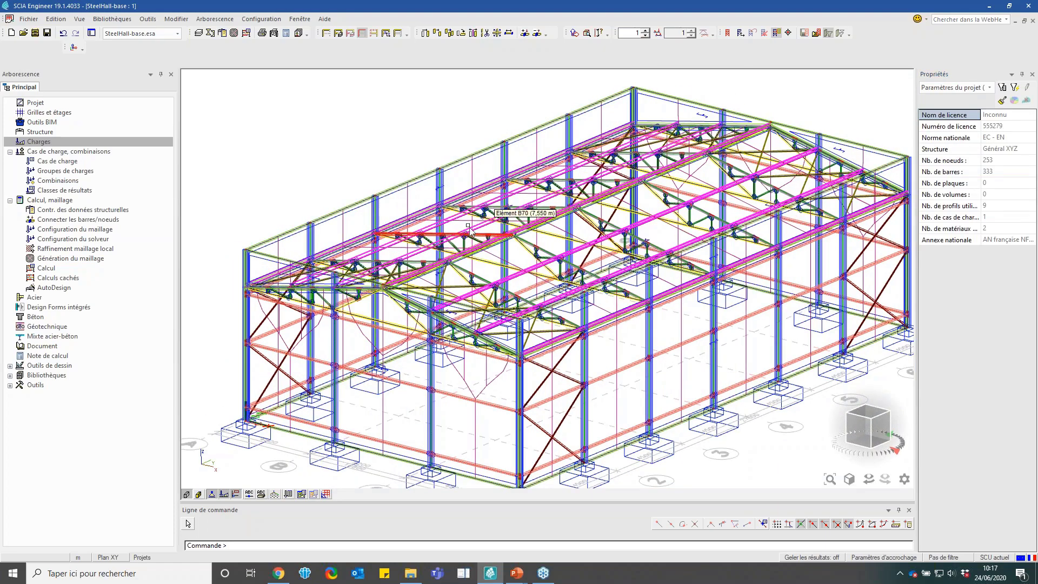
# Switch to the HALL ACIER slide to examine the wall and roof wind zones, and return to SCIA Engineer
pyautogui.hotkey('alt', 'Tab')
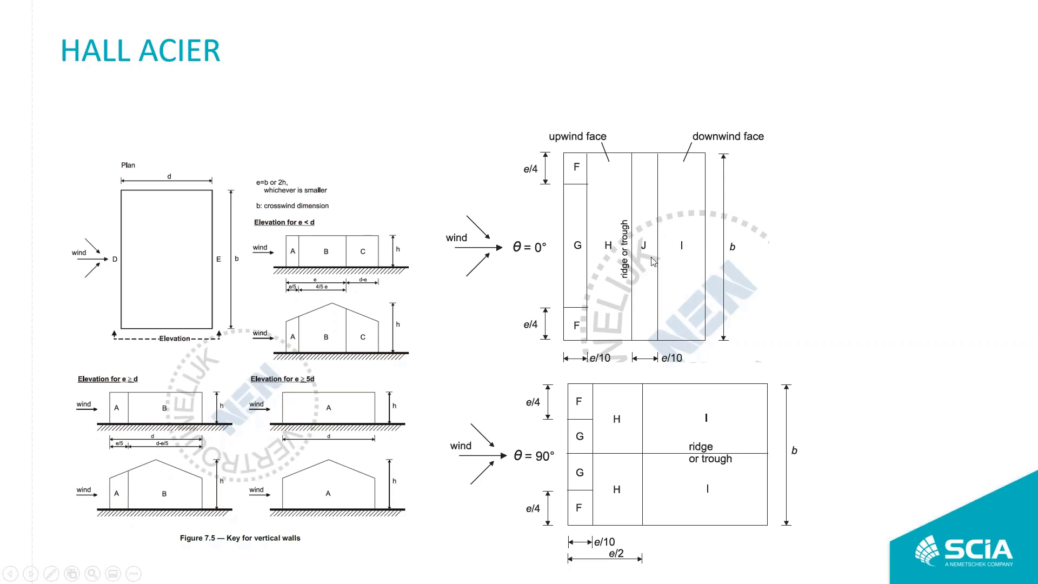
pyautogui.hotkey('alt', 'Tab')
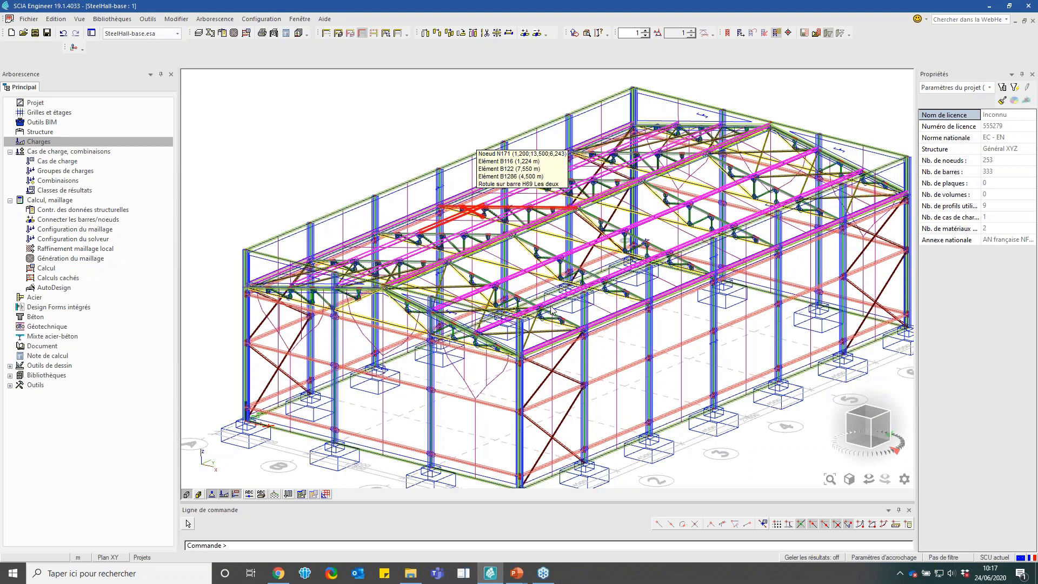
pyautogui.scroll(-1, 336, 168)
pyautogui.scroll(1, 303, 157)
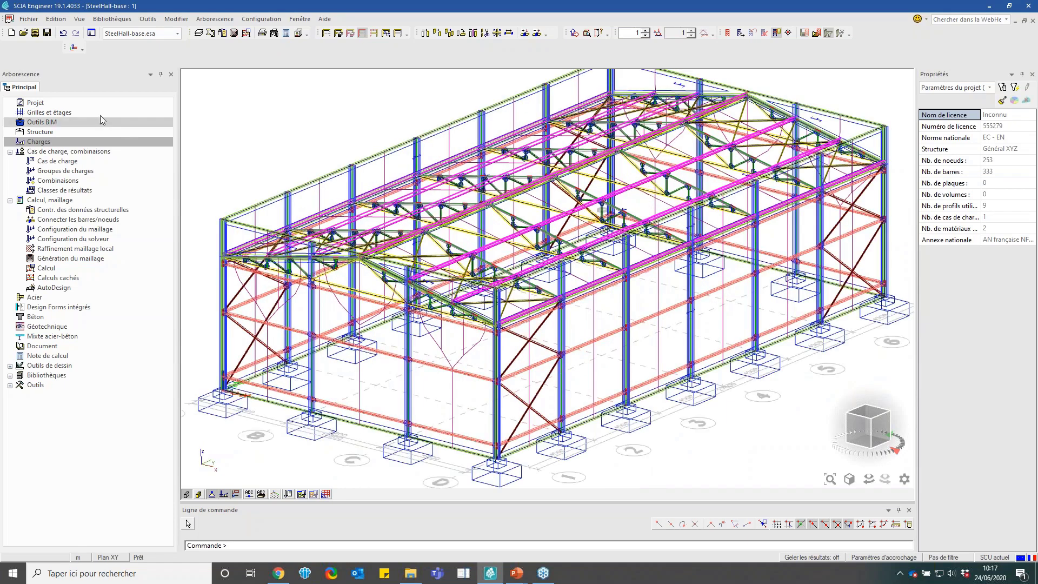
# Add 3D wind load cases for directions 0, 90, 180 and 270, with the duopitch roof's ridge direction set to Y global
pyautogui.click(61, 143)
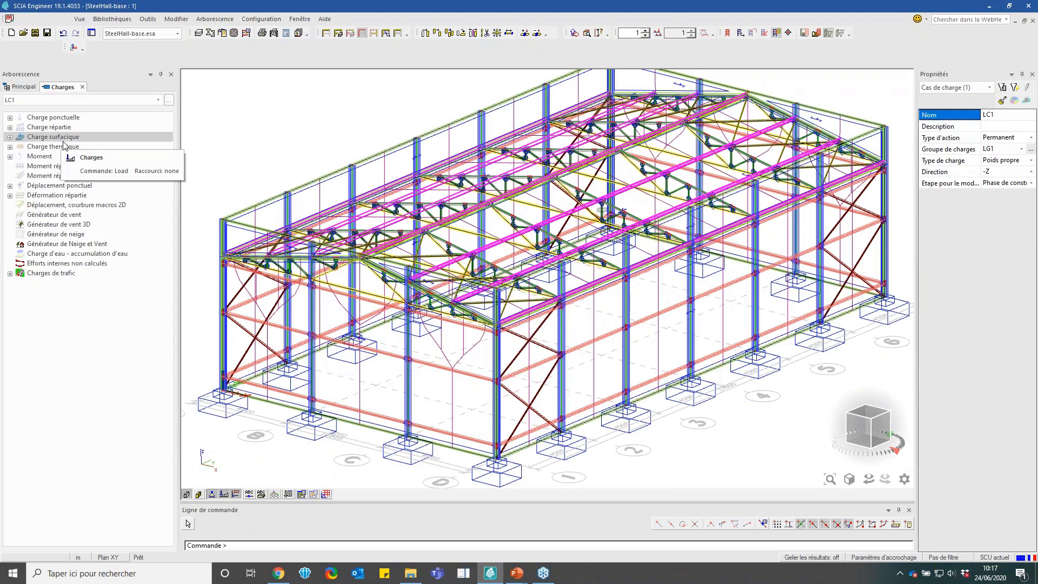
pyautogui.click(80, 225)
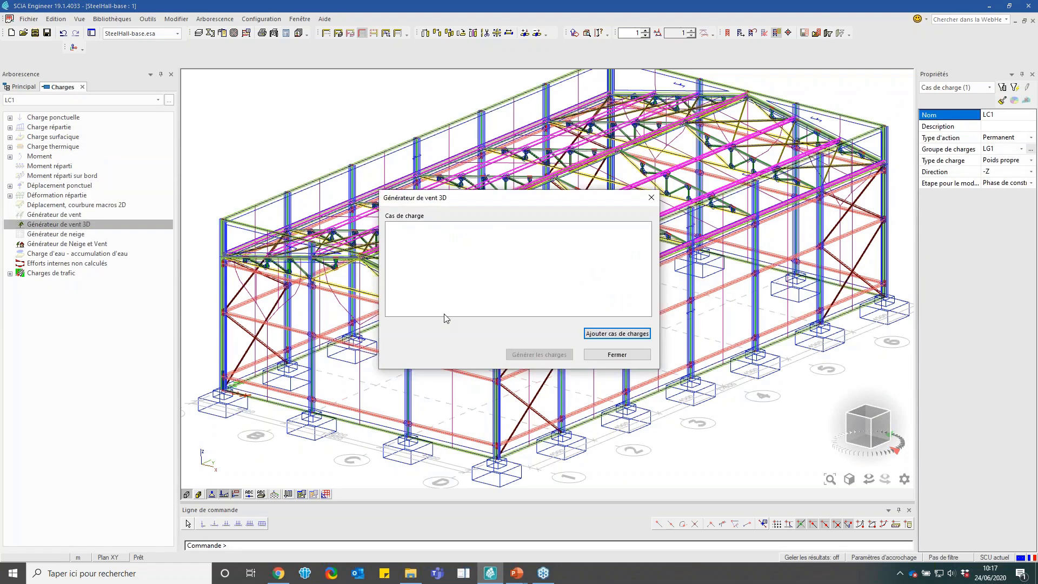
pyautogui.click(639, 336)
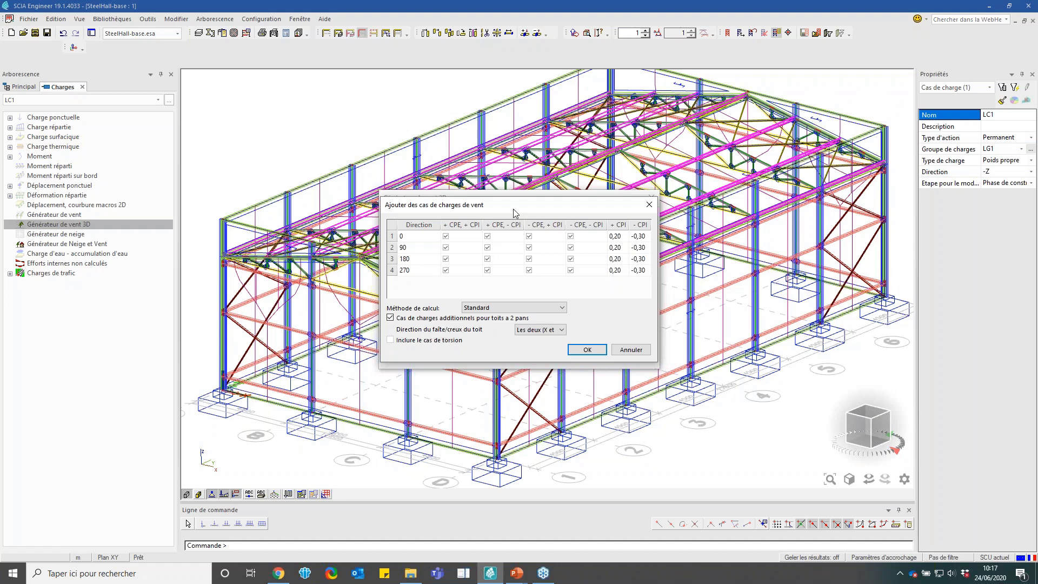
pyautogui.moveTo(513, 208); pyautogui.dragTo(556, 214)
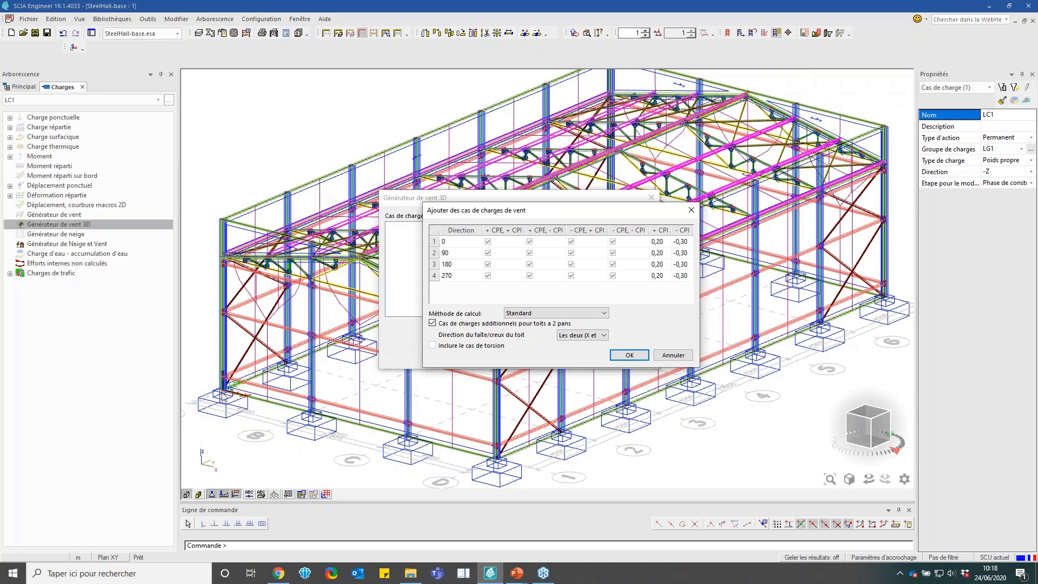
pyautogui.click(591, 336)
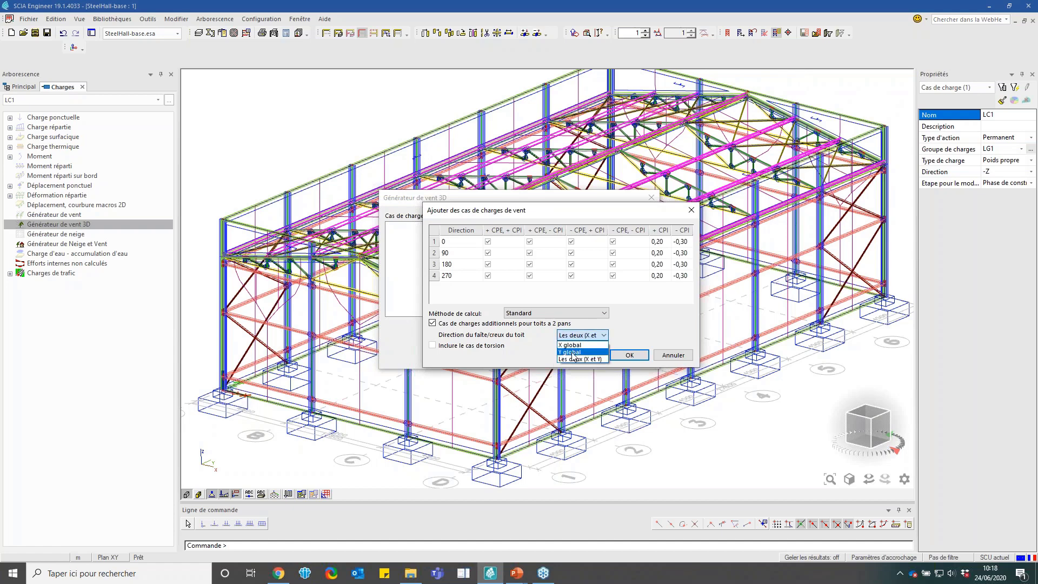
pyautogui.click(570, 352)
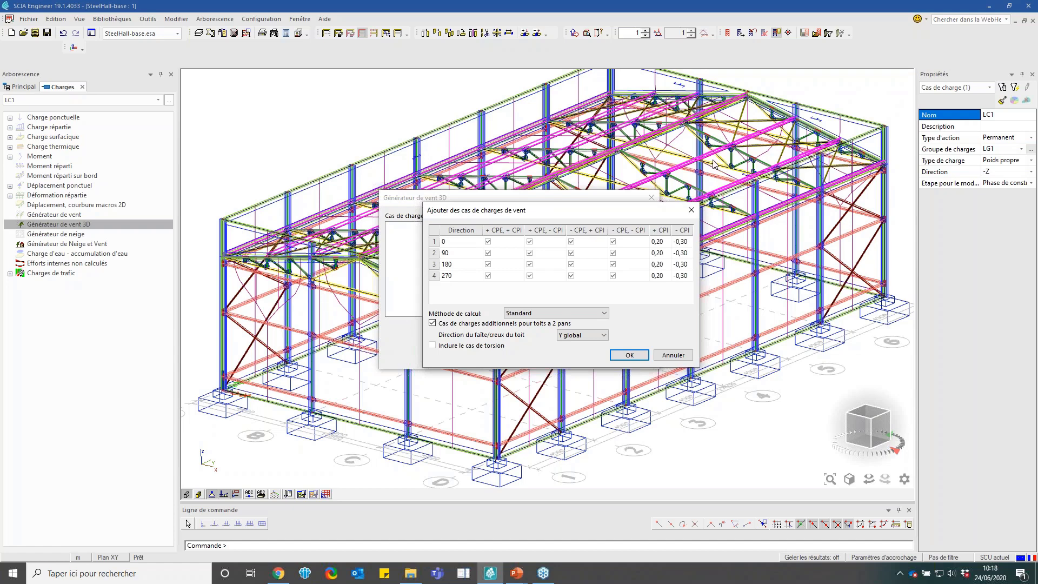
pyautogui.click(629, 355)
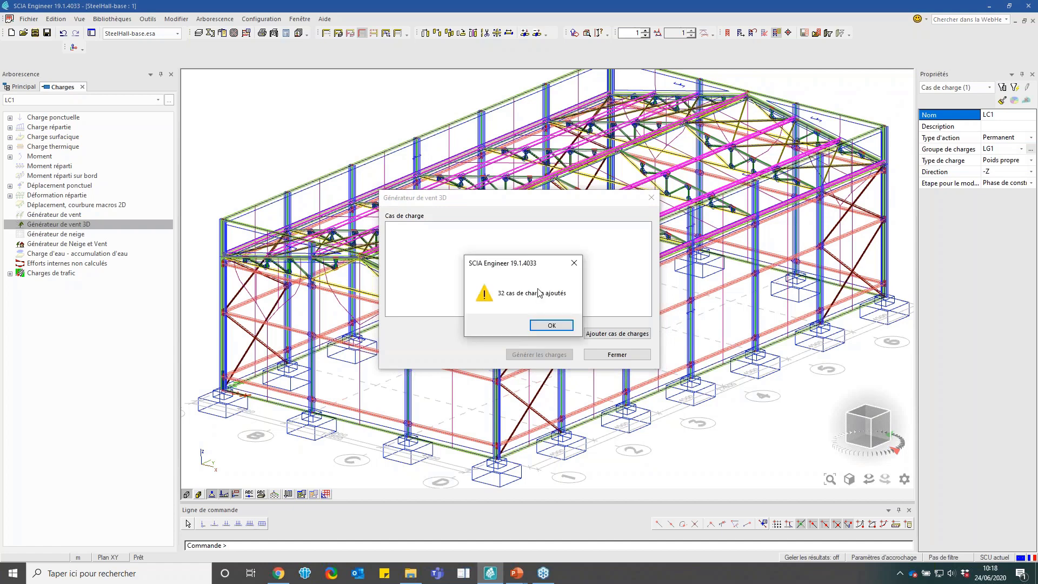
# Review the list of added 3D wind load cases and generate their loads on the steel hall
pyautogui.click(551, 327)
pyautogui.scroll(-6, 483, 265)
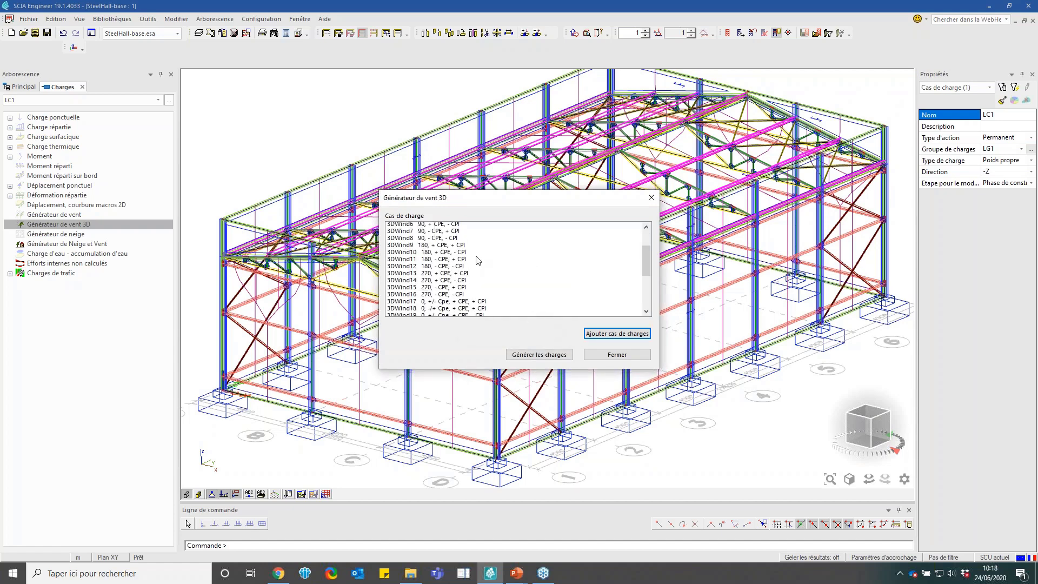
pyautogui.scroll(1, 464, 258)
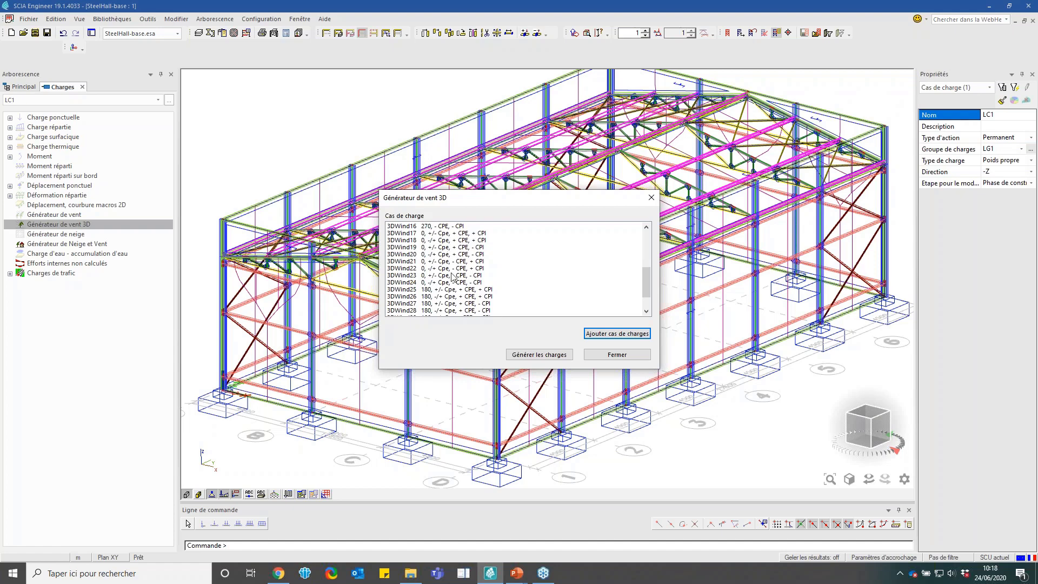
pyautogui.scroll(2, 471, 275)
pyautogui.scroll(3, 529, 295)
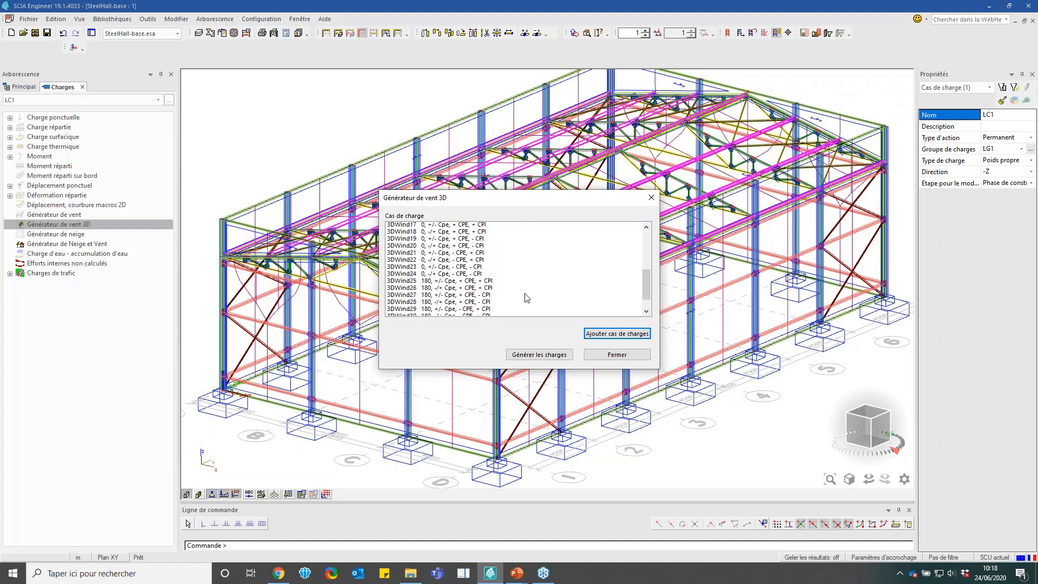
pyautogui.click(537, 356)
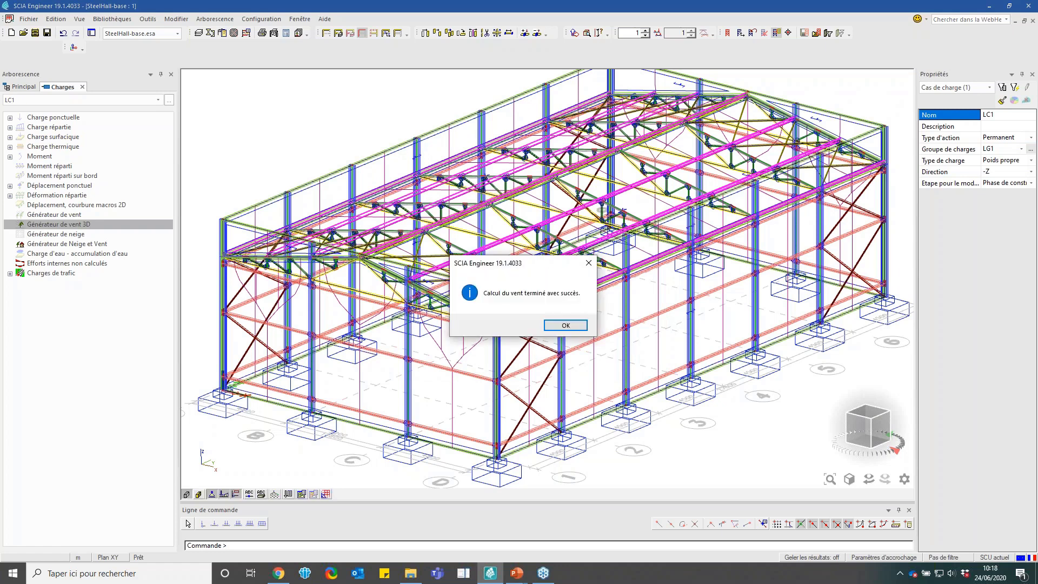
pyautogui.click(565, 325)
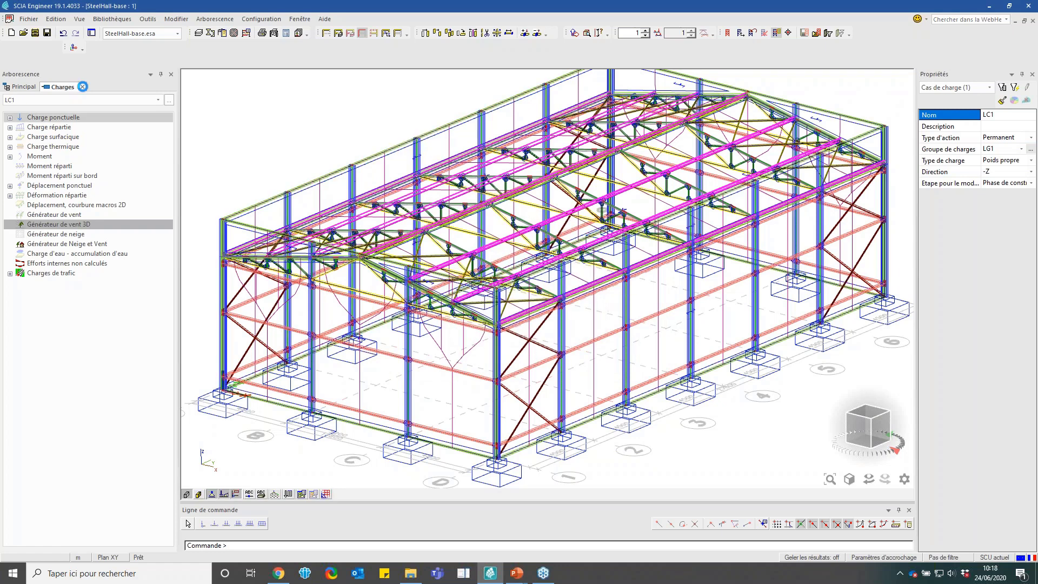
# Display load case 3DWind1 (0, + CPE, + CPI) and examine its wind loads on the hall
pyautogui.click(97, 100)
pyautogui.click(65, 111)
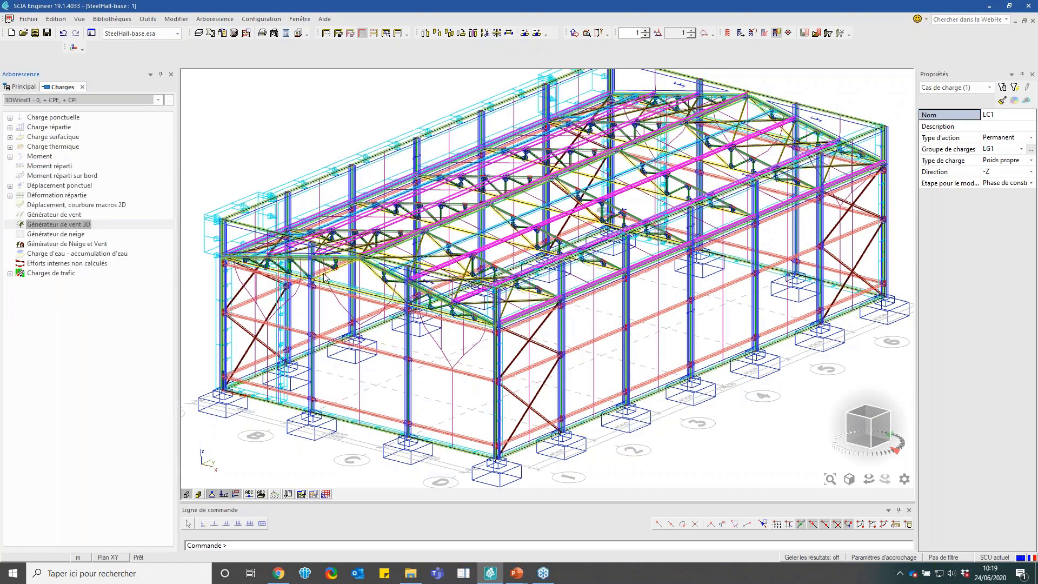
pyautogui.scroll(-3, 639, 384)
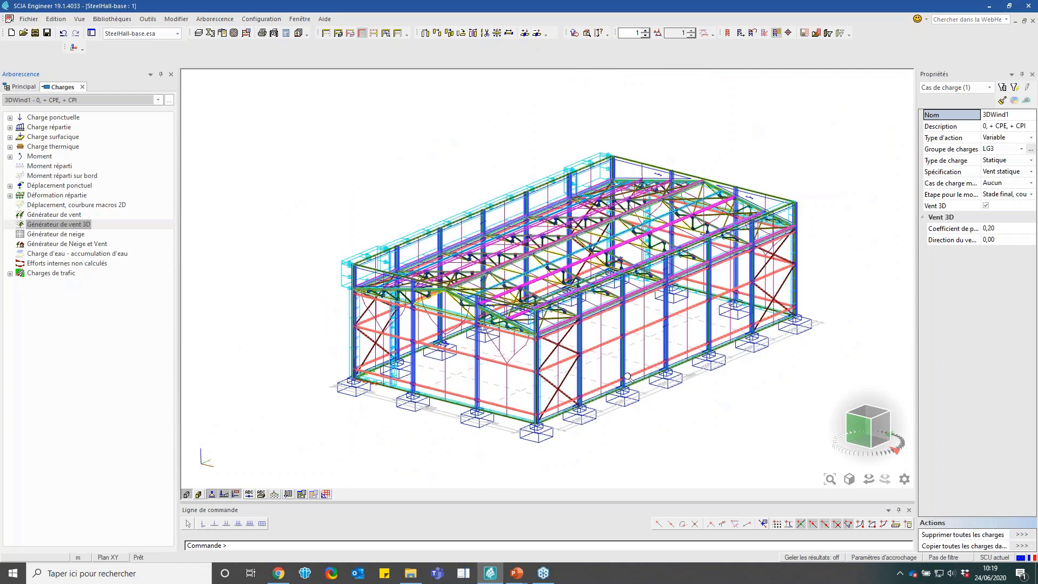
pyautogui.scroll(2, 640, 384)
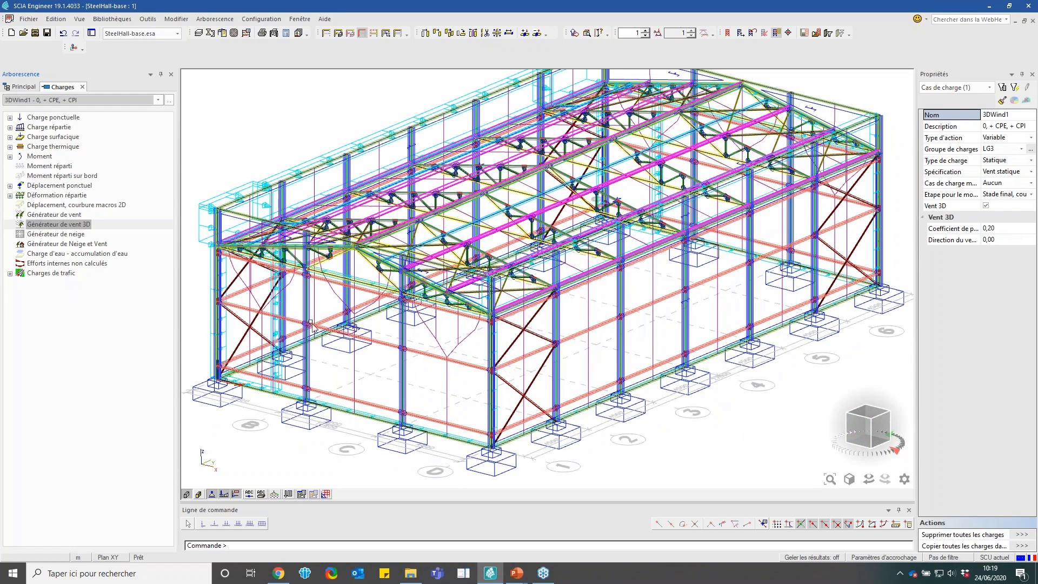
pyautogui.scroll(-3, 422, 330)
pyautogui.scroll(2, 412, 317)
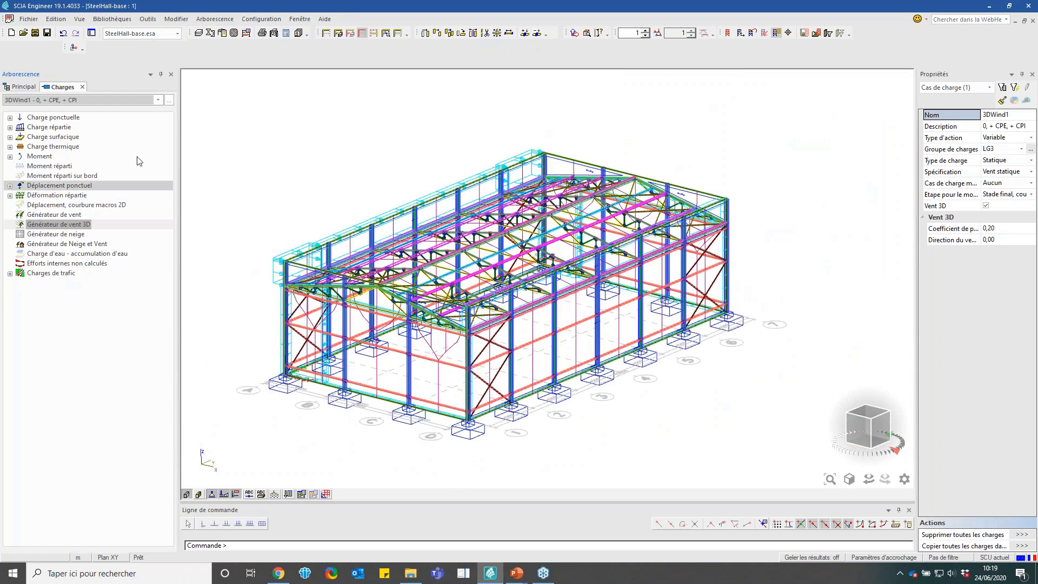
# Display load case 3DWind5 (90, + CPE, + CPI) and examine its wind loads near the base of the long wall
pyautogui.click(130, 103)
pyautogui.click(116, 141)
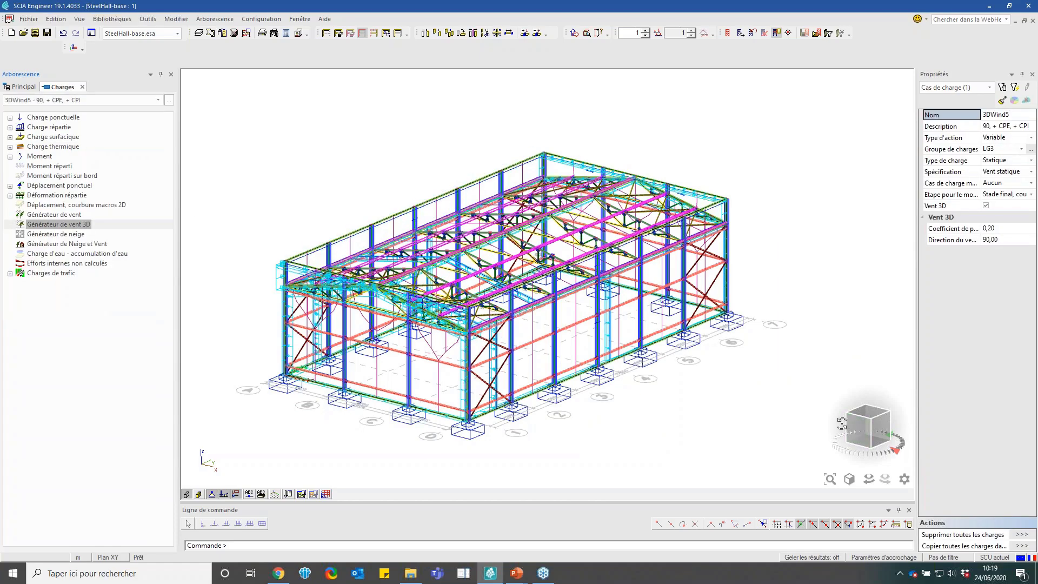
pyautogui.moveTo(860, 430)
pyautogui.mouseDown()
pyautogui.moveTo(830, 416)
pyautogui.moveTo(865, 433)
pyautogui.mouseUp()
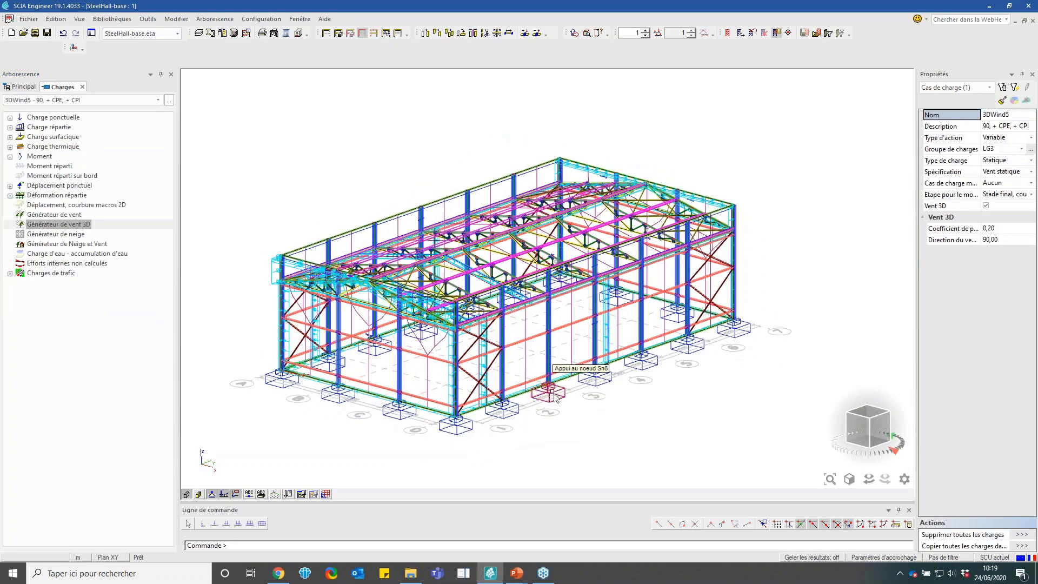
pyautogui.scroll(5, 533, 391)
pyautogui.scroll(5, 573, 374)
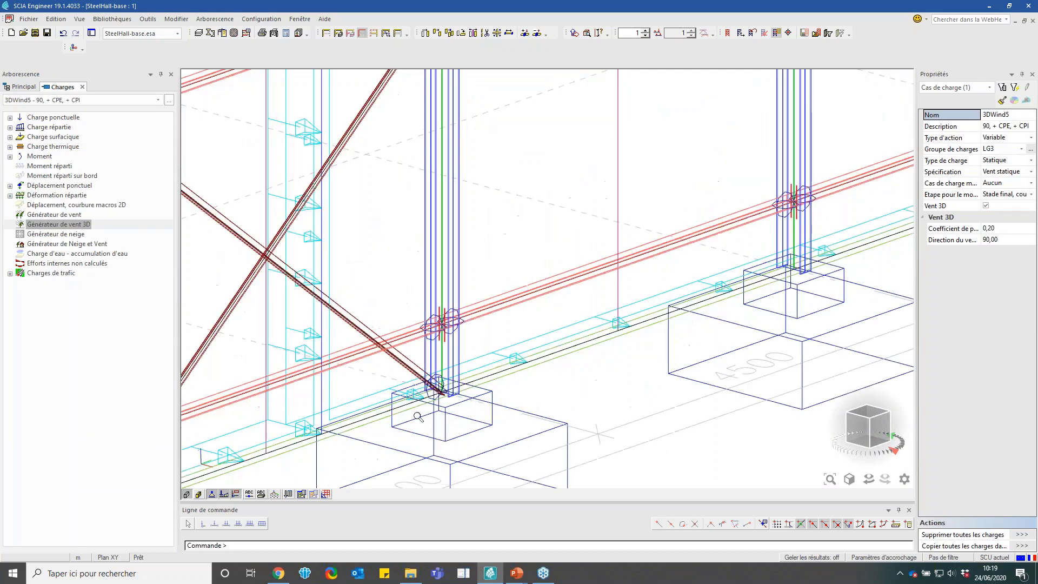
pyautogui.scroll(-5, 433, 389)
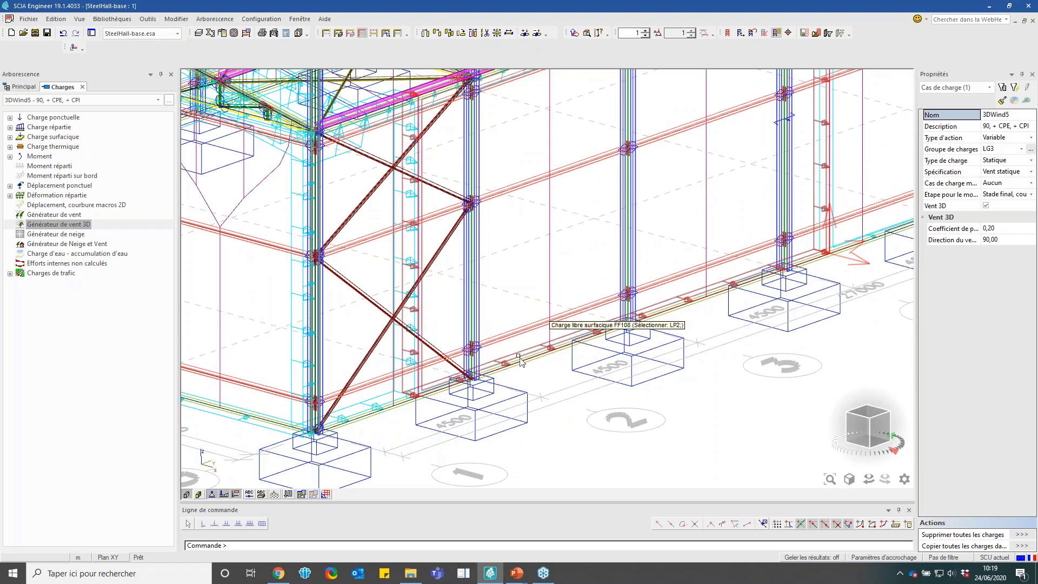
# Switch off the members' volume display, select wind data WD4 on the long wall panel and open its zone editor
pyautogui.click(185, 494)
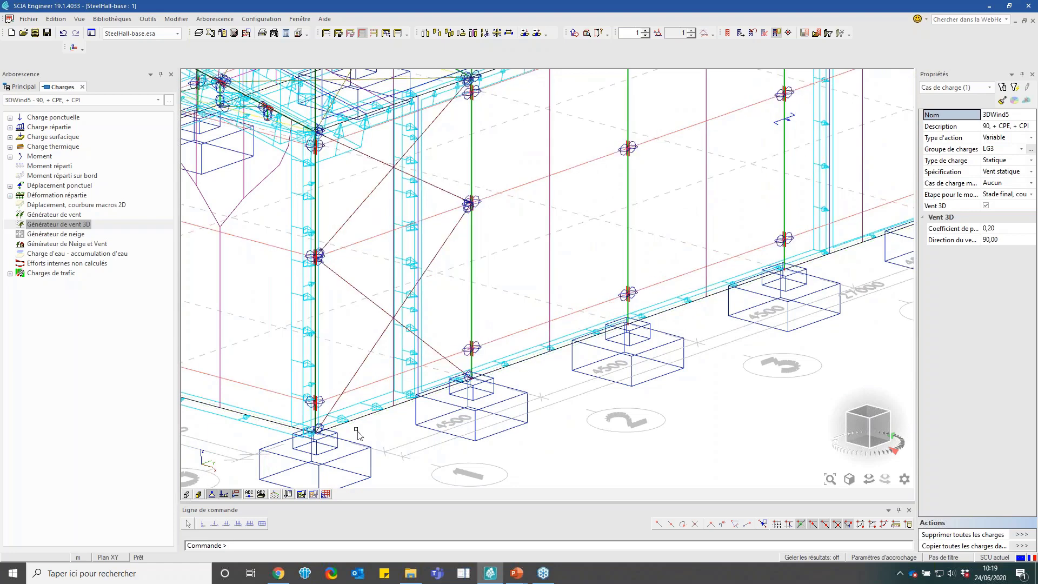
pyautogui.click(371, 421)
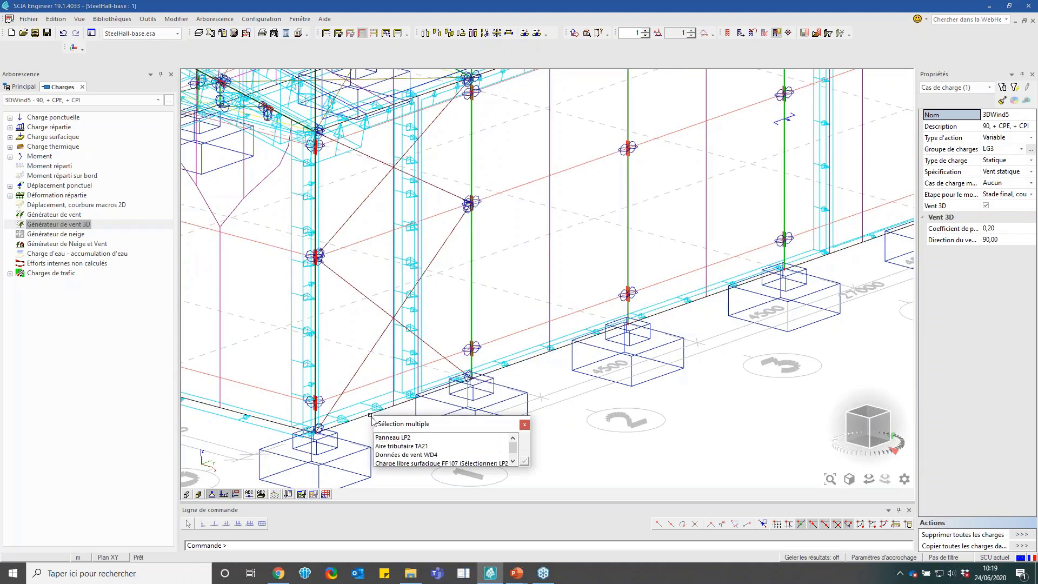
pyautogui.click(397, 456)
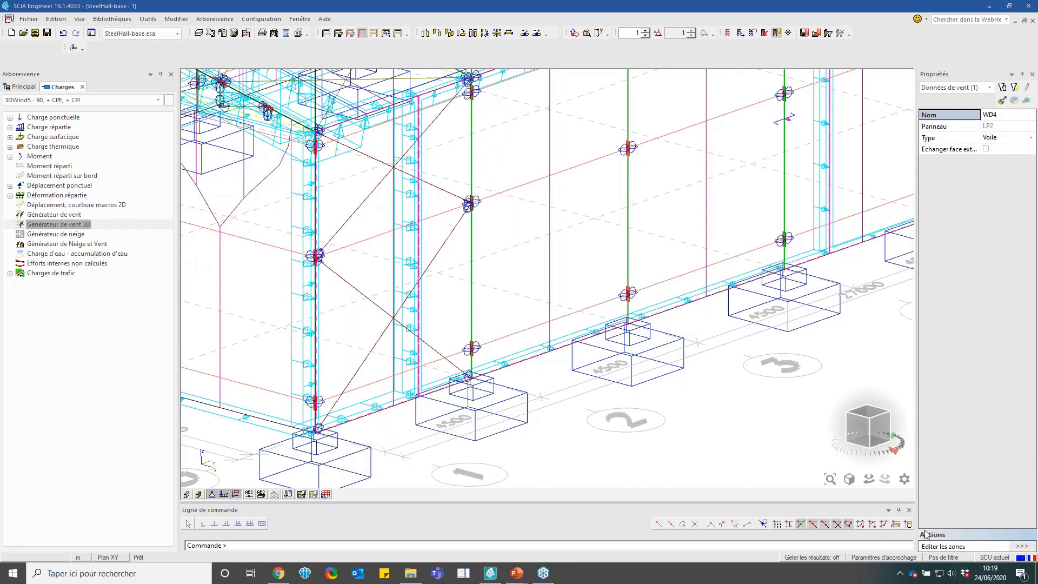
pyautogui.click(1022, 546)
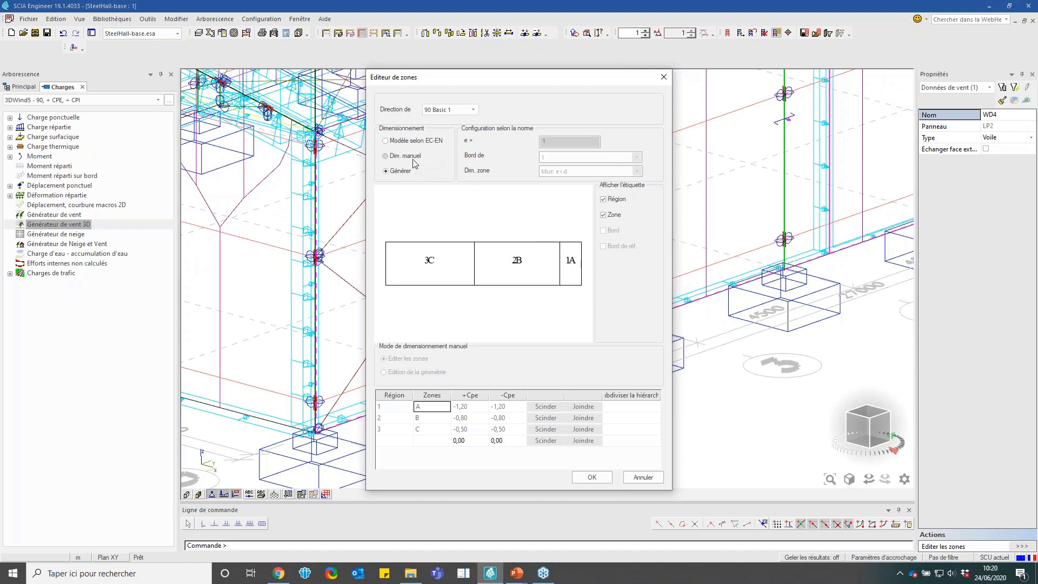
# Switch direction 90 Basic 1 to manual dimensioning, name the first zone C and set its +Cpe and -Cpe to -0,5
pyautogui.click(386, 156)
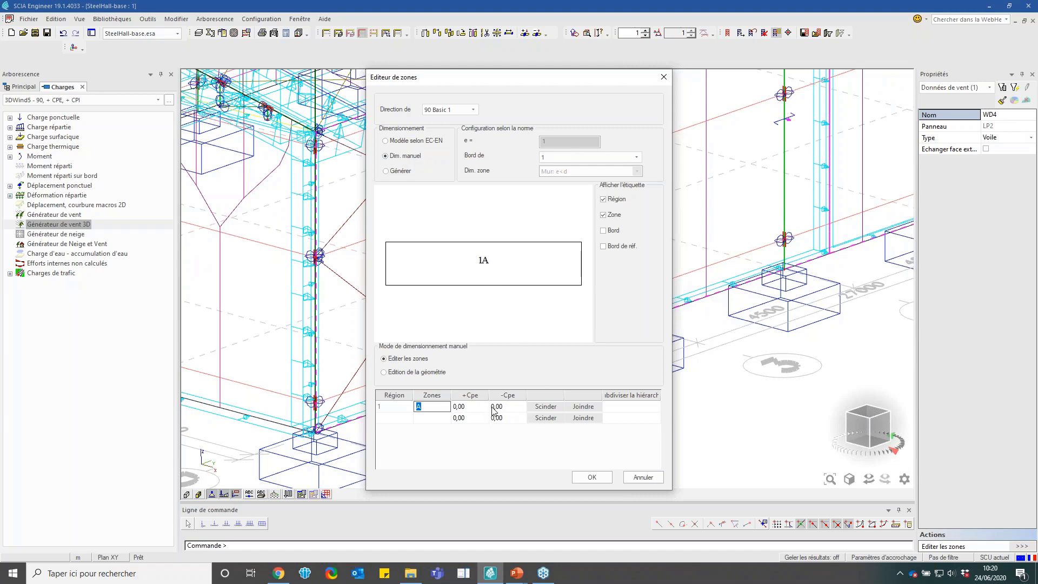
pyautogui.write('C')
pyautogui.click(472, 406)
pyautogui.press('Tab')
pyautogui.write('-0,5')
# Split zone C parallel to edge 1 at a distance of 3 and name the new zone A
pyautogui.click(552, 408)
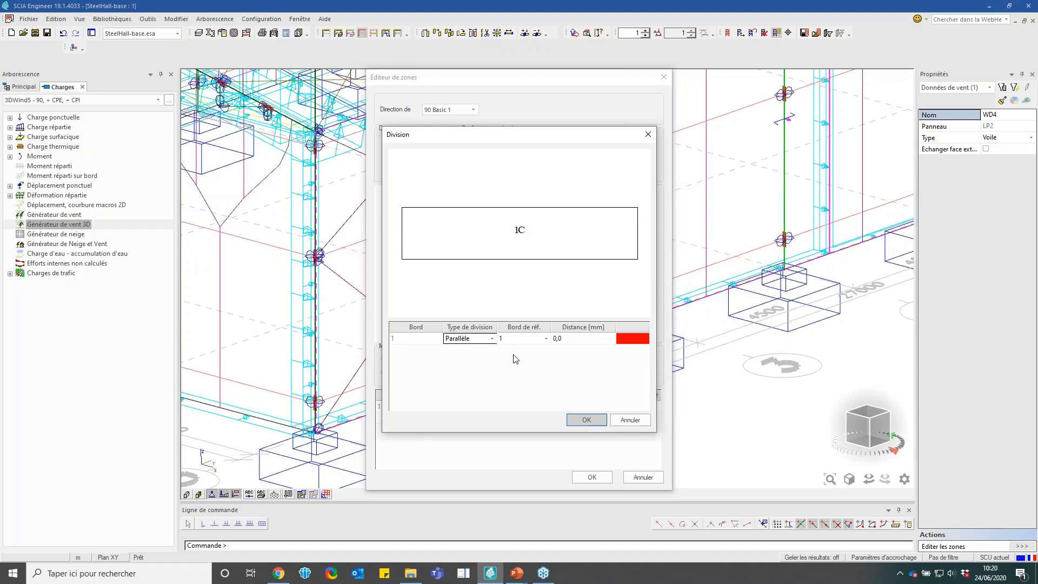
pyautogui.click(572, 336)
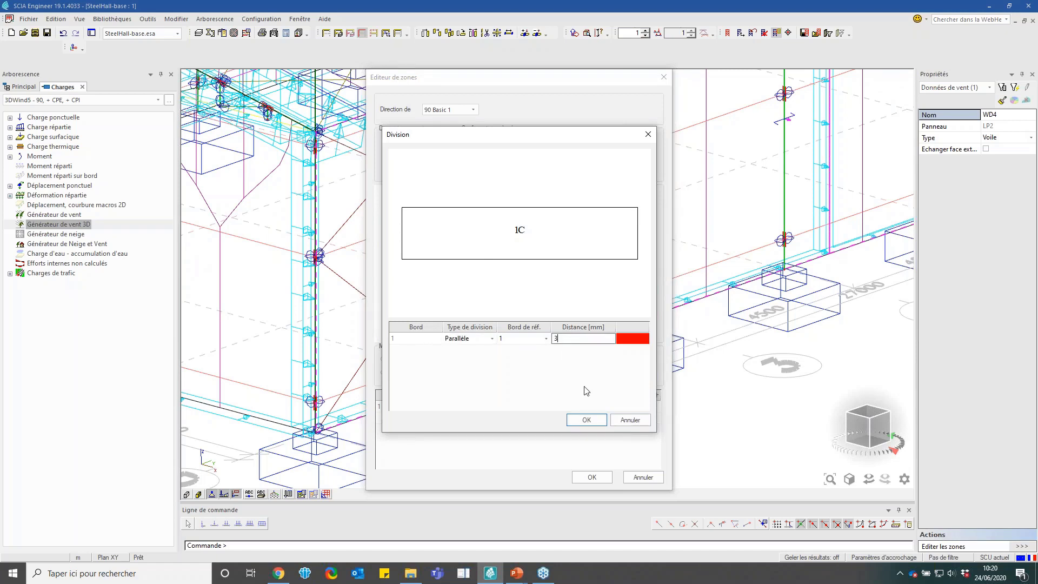
pyautogui.click(587, 420)
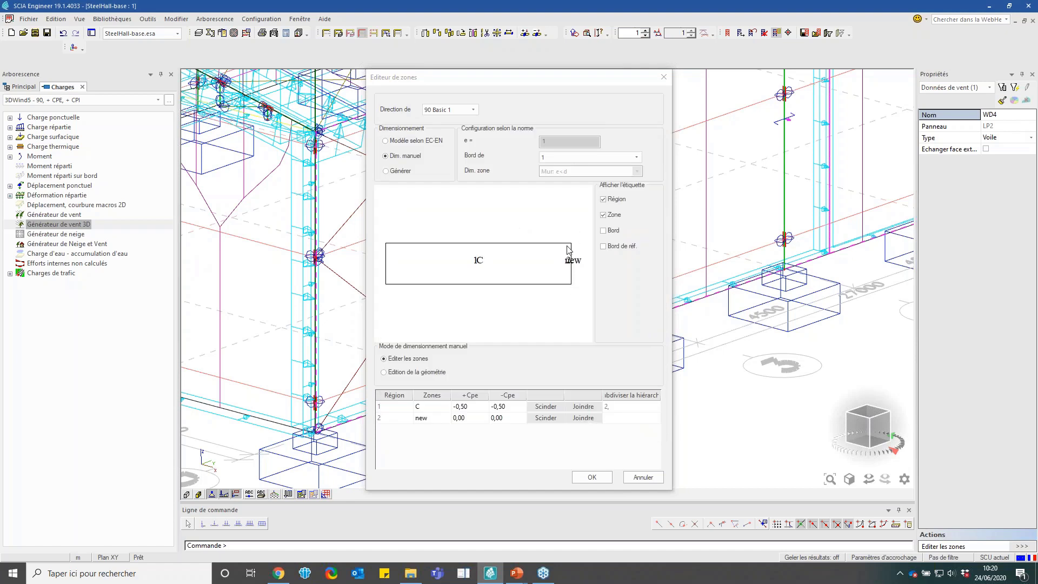
pyautogui.click(433, 418)
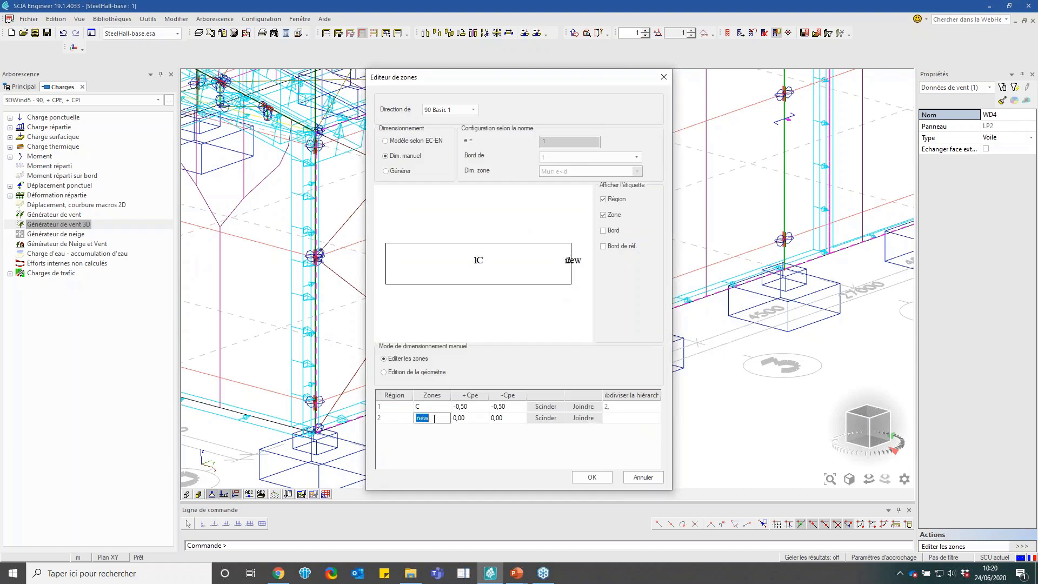
pyautogui.write('A')
# Split zone C again parallel to edge 1 at a distance of 11,8 and name the new zone B
pyautogui.click(539, 408)
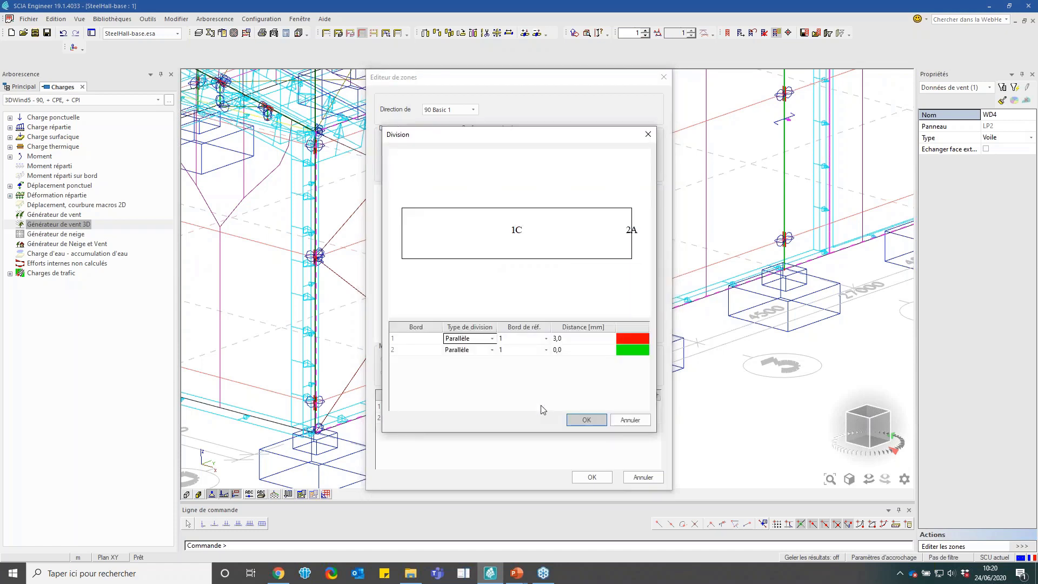
pyautogui.click(577, 350)
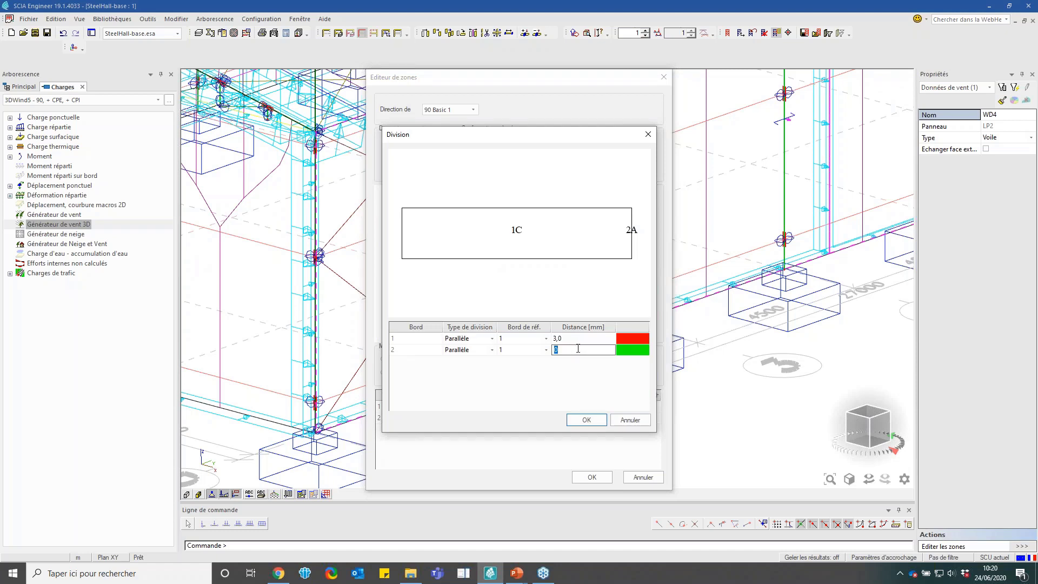
pyautogui.click(586, 421)
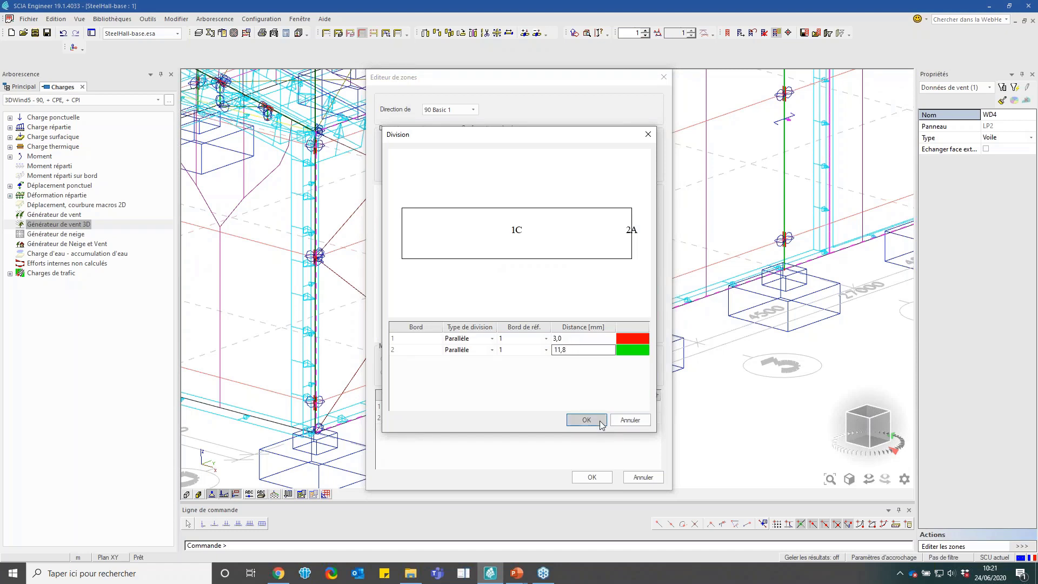
pyautogui.doubleClick(432, 429)
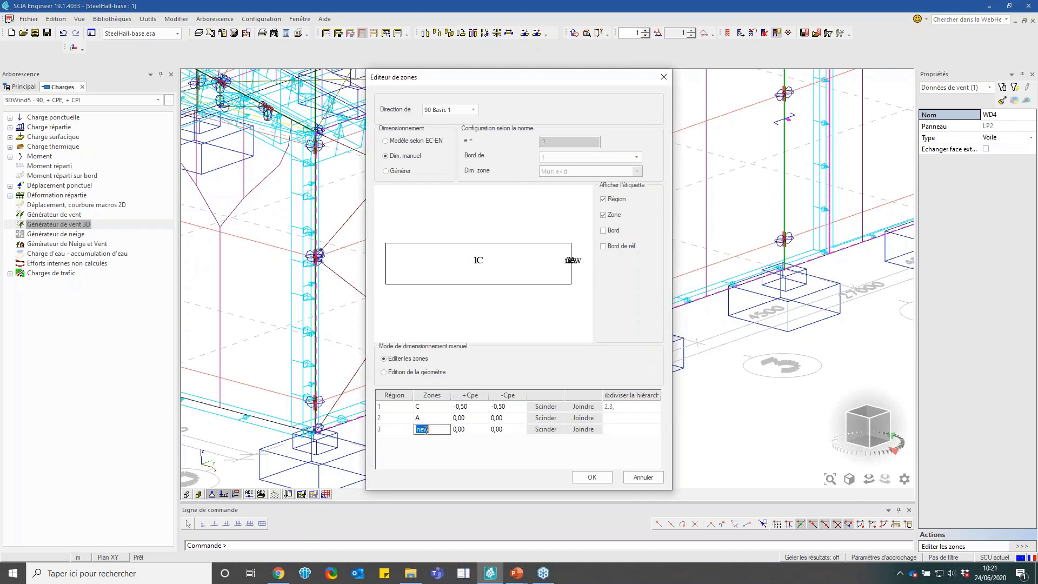
pyautogui.write('B')
# Switch the manual dimensioning to geometry editing and set the two division distances to 3 and 11,8
pyautogui.click(432, 417)
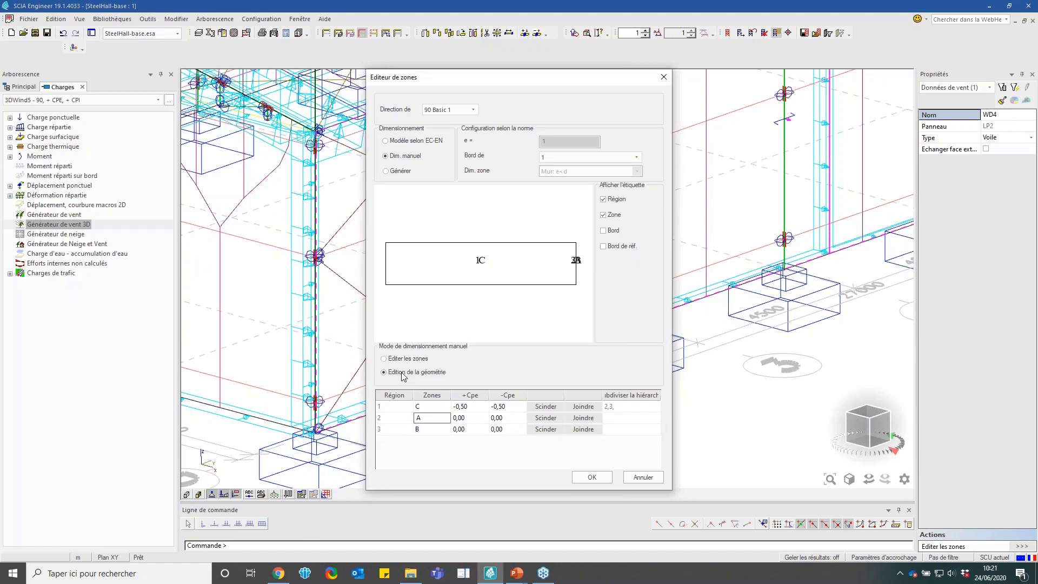
pyautogui.click(571, 407)
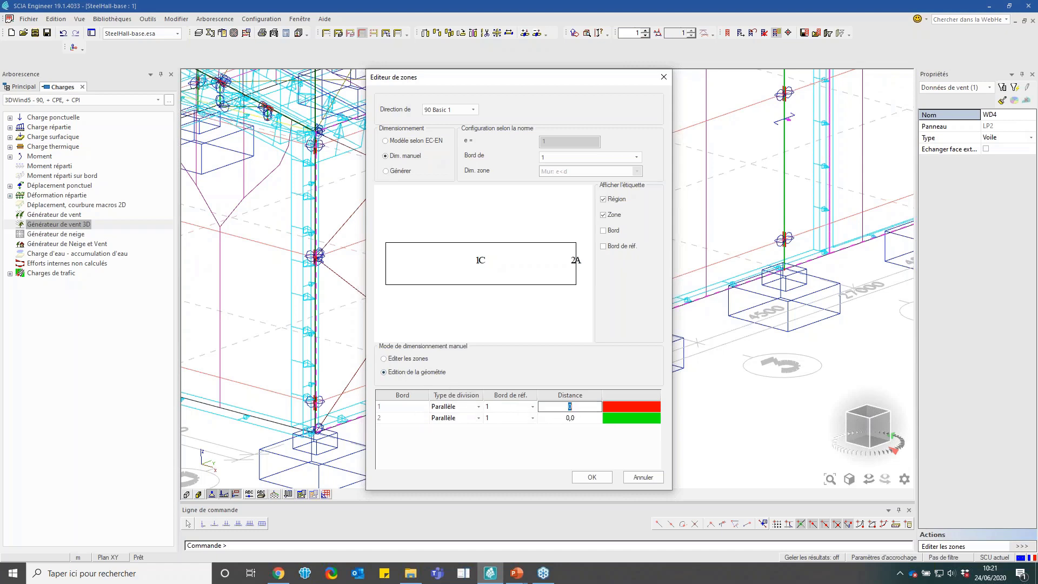
pyautogui.click(582, 418)
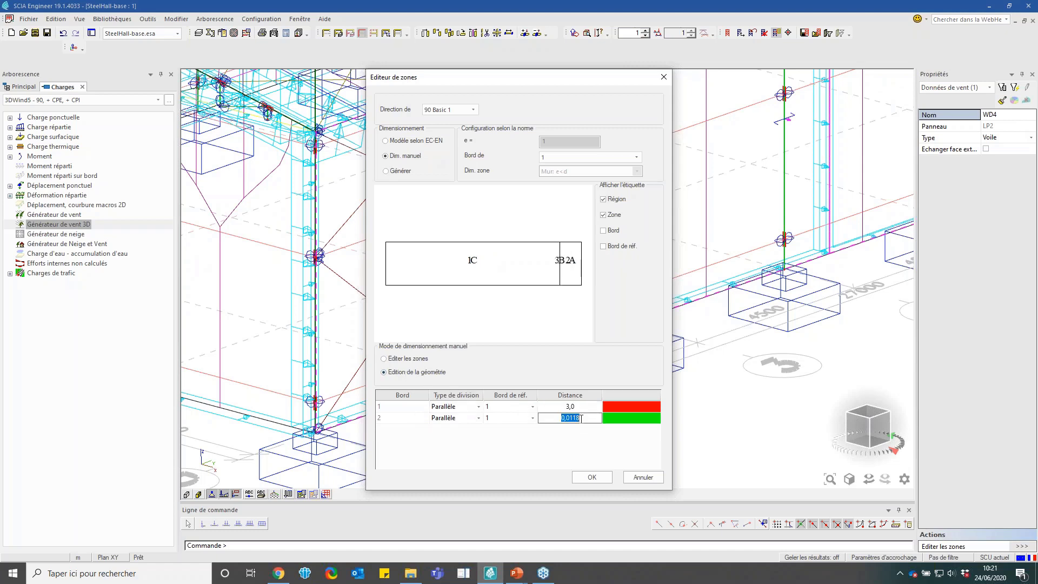
pyautogui.write('11')
pyautogui.click(587, 409)
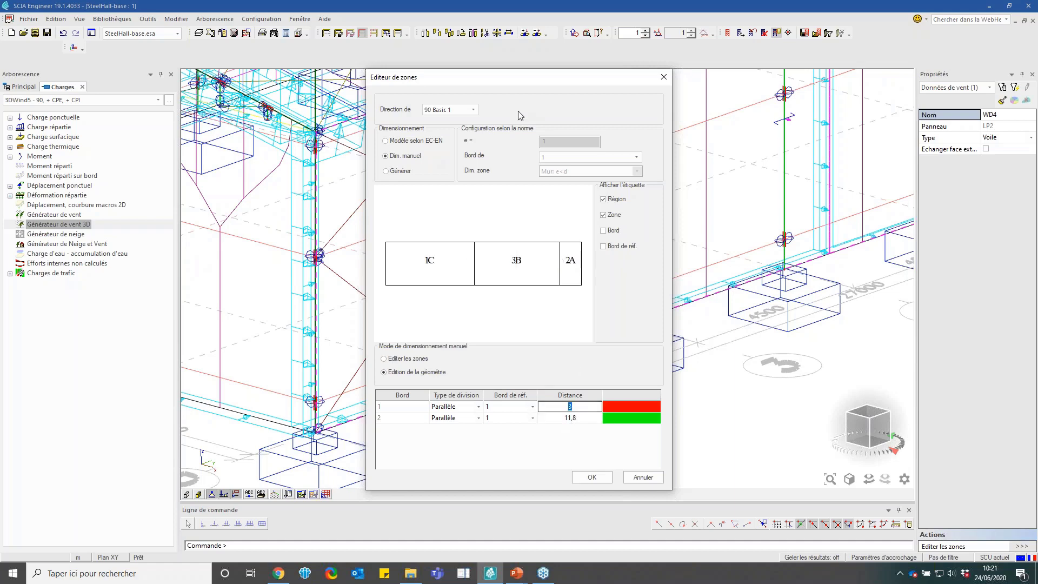
# Return the manual dimensioning to zone editing and set zone A's +Cpe and -Cpe to -1,2
pyautogui.moveTo(490, 82); pyautogui.dragTo(739, 85)
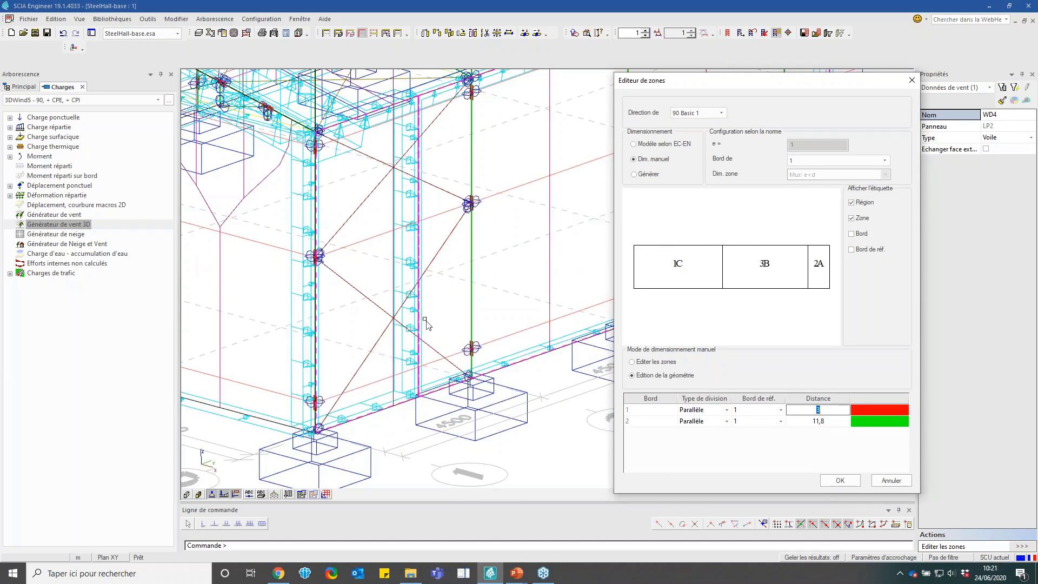
pyautogui.scroll(-2, 440, 401)
pyautogui.scroll(-1, 440, 400)
pyautogui.scroll(6, 324, 399)
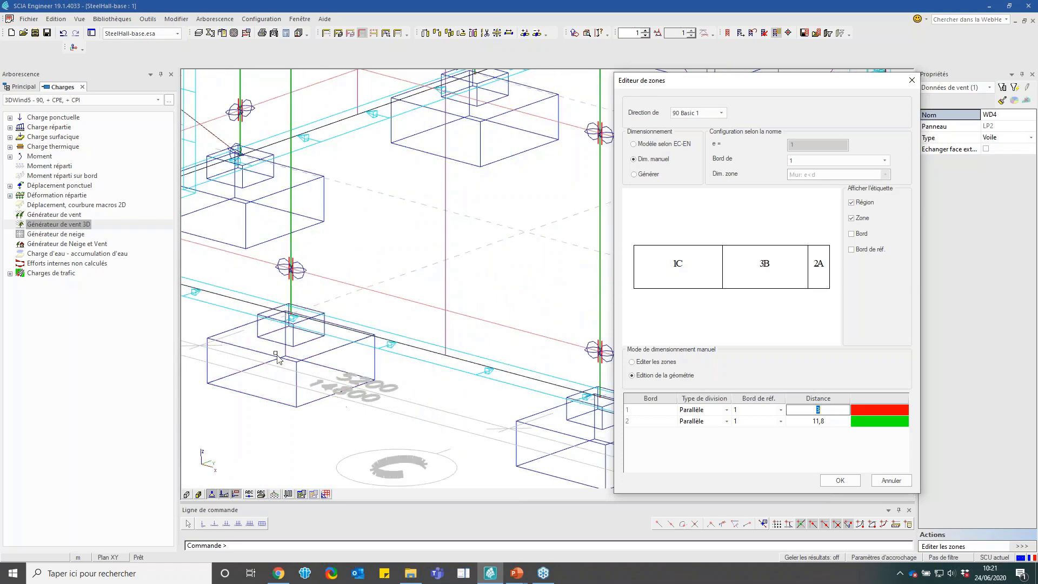
pyautogui.scroll(-3, 259, 348)
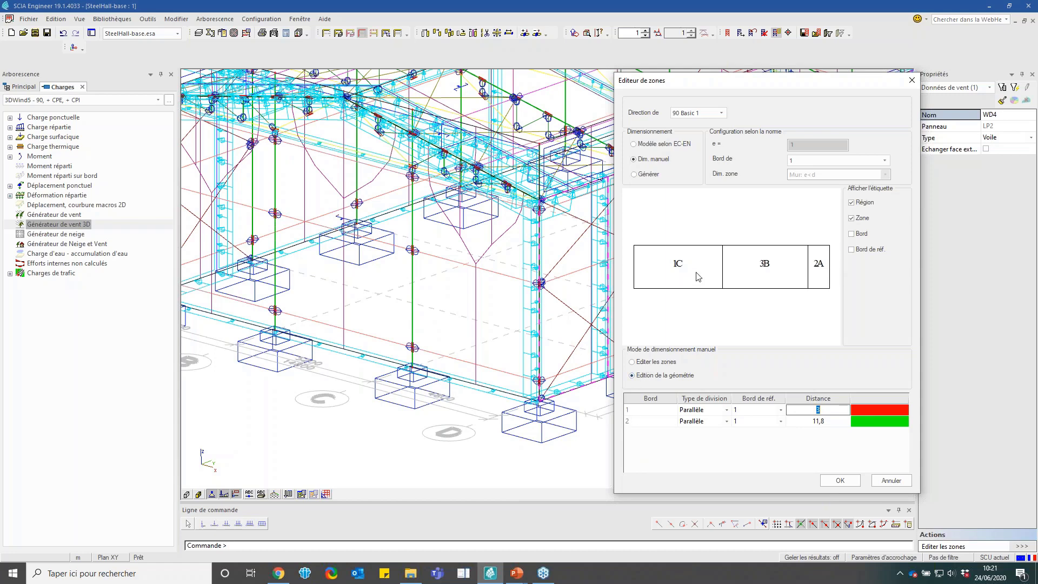
pyautogui.click(658, 366)
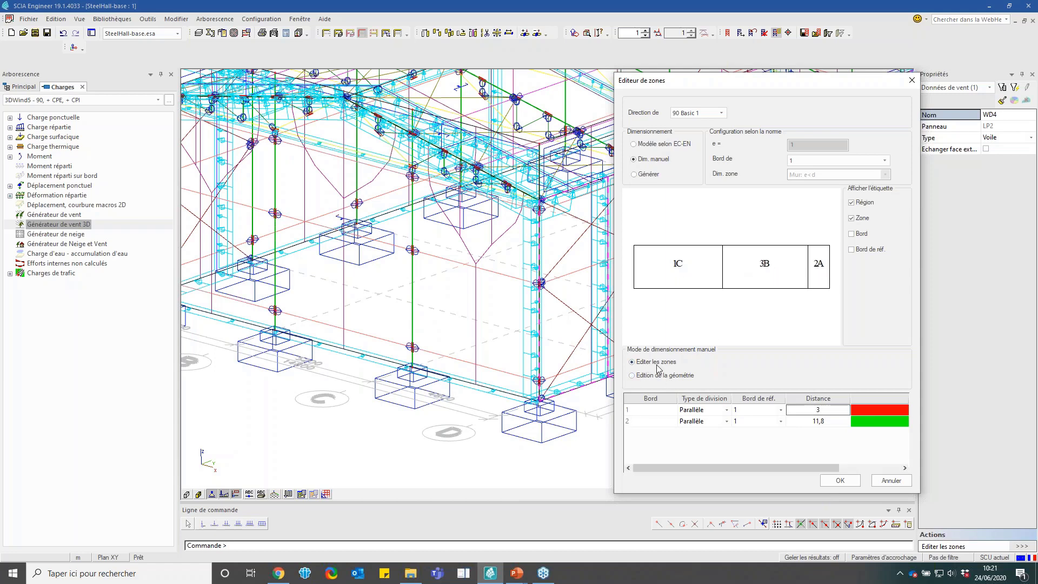
pyautogui.click(714, 422)
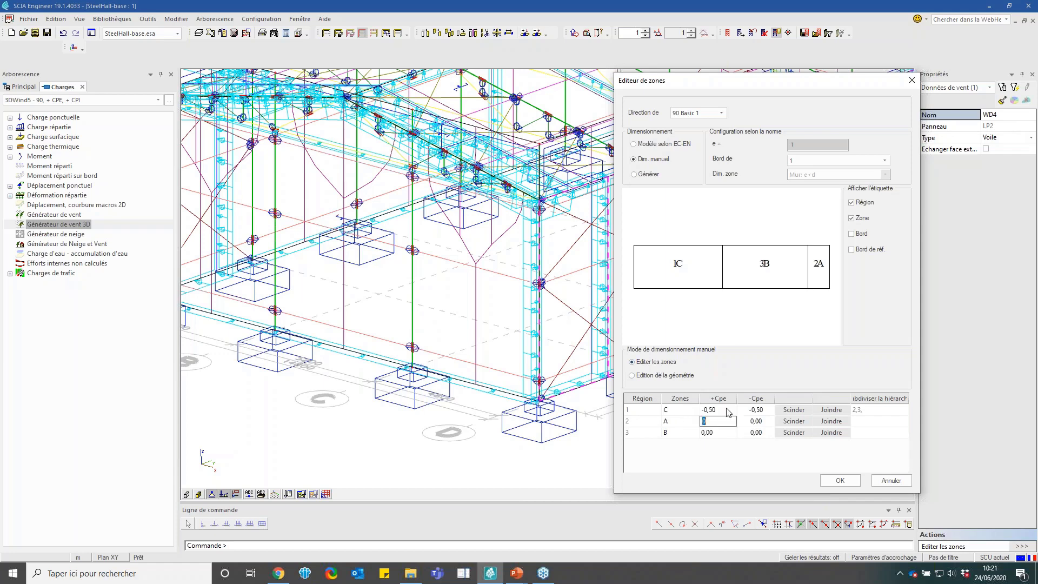
pyautogui.write('-1,2')
pyautogui.click(760, 421)
# Set zone B's +Cpe and -Cpe to -0,8 and accept the wall's redefined zones
pyautogui.click(704, 434)
pyautogui.click(771, 432)
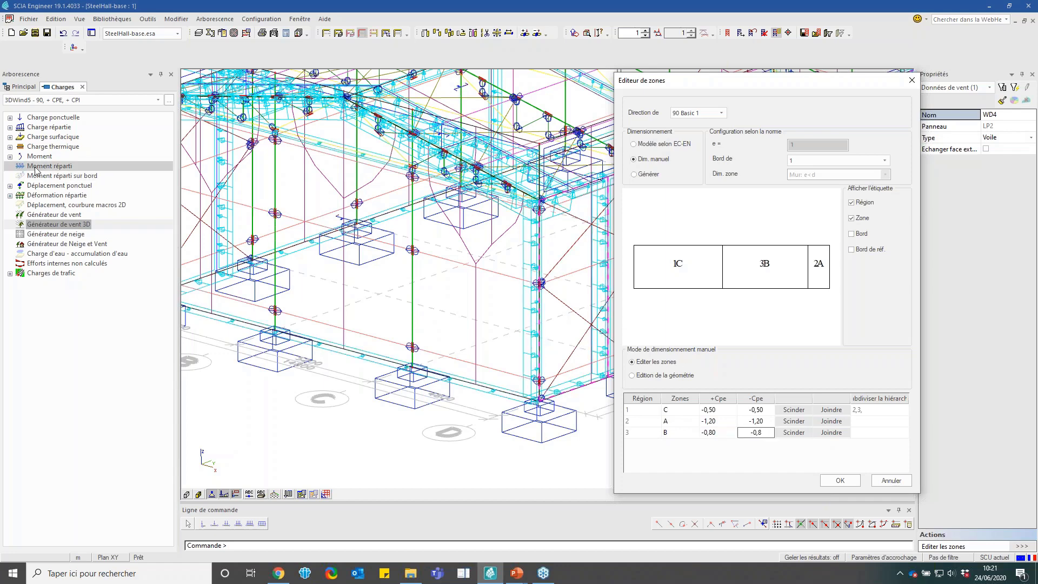
pyautogui.click(755, 410)
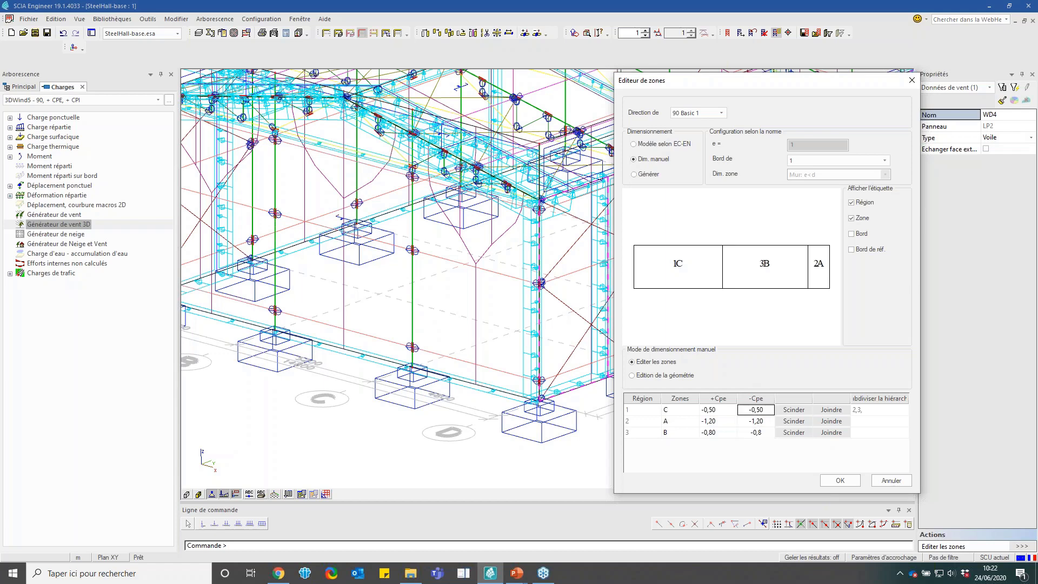
pyautogui.click(680, 376)
pyautogui.click(649, 362)
pyautogui.click(840, 481)
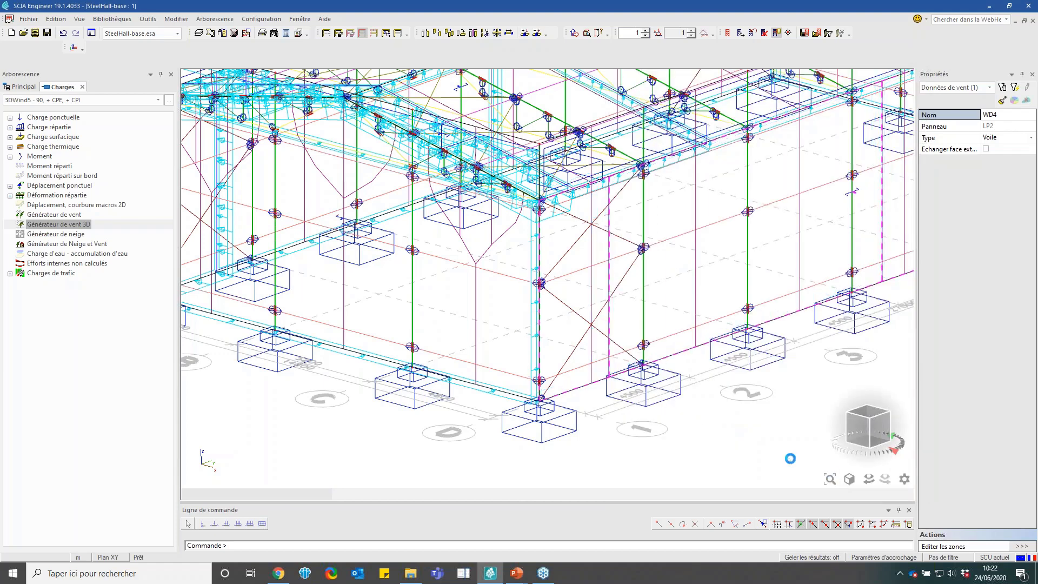
# Regenerate the loads of the 3D wind load cases with the 3D wind generator
pyautogui.scroll(3, 609, 301)
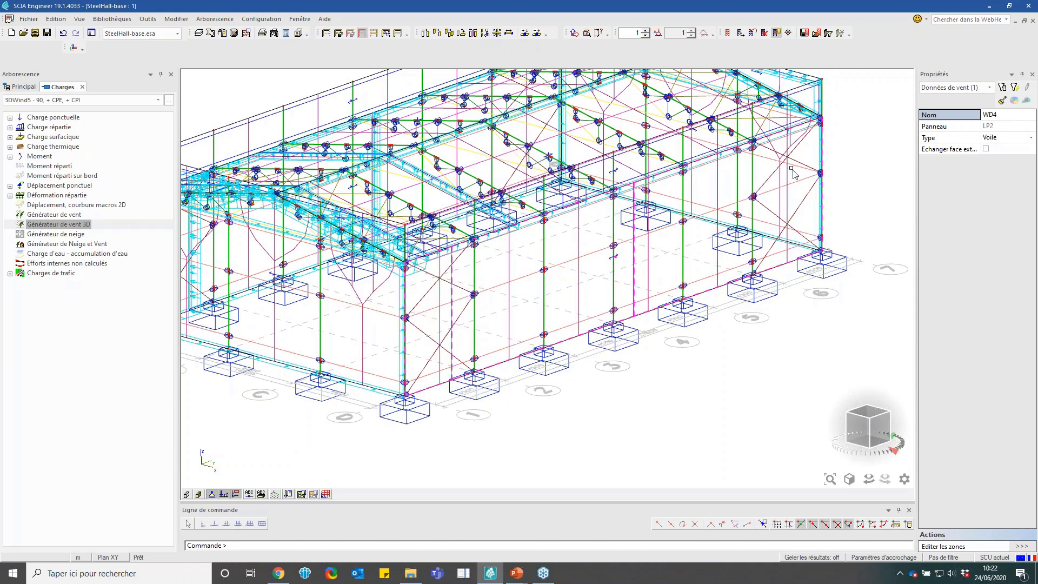
pyautogui.doubleClick(70, 224)
pyautogui.click(529, 355)
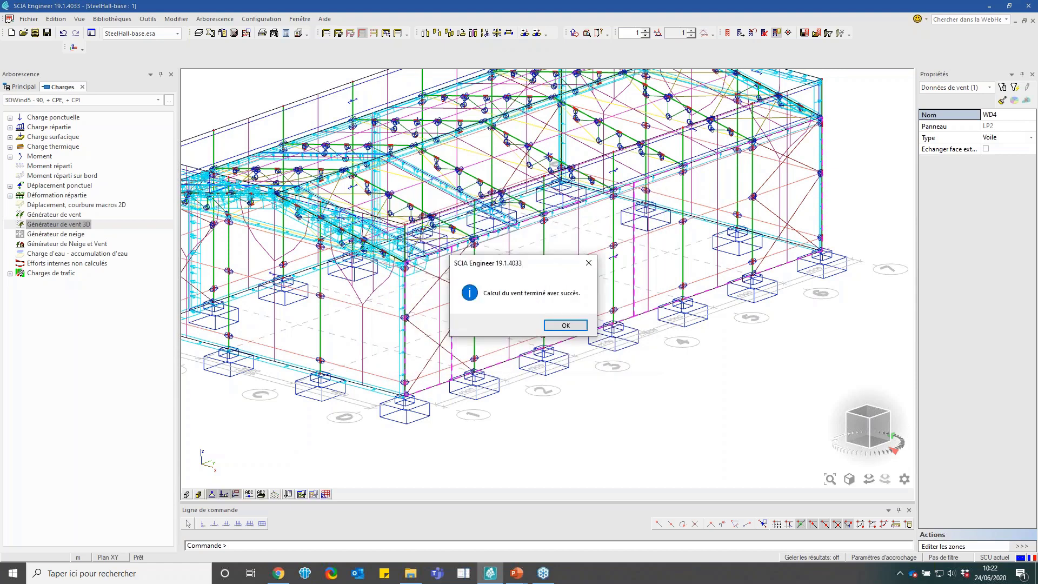
pyautogui.click(581, 325)
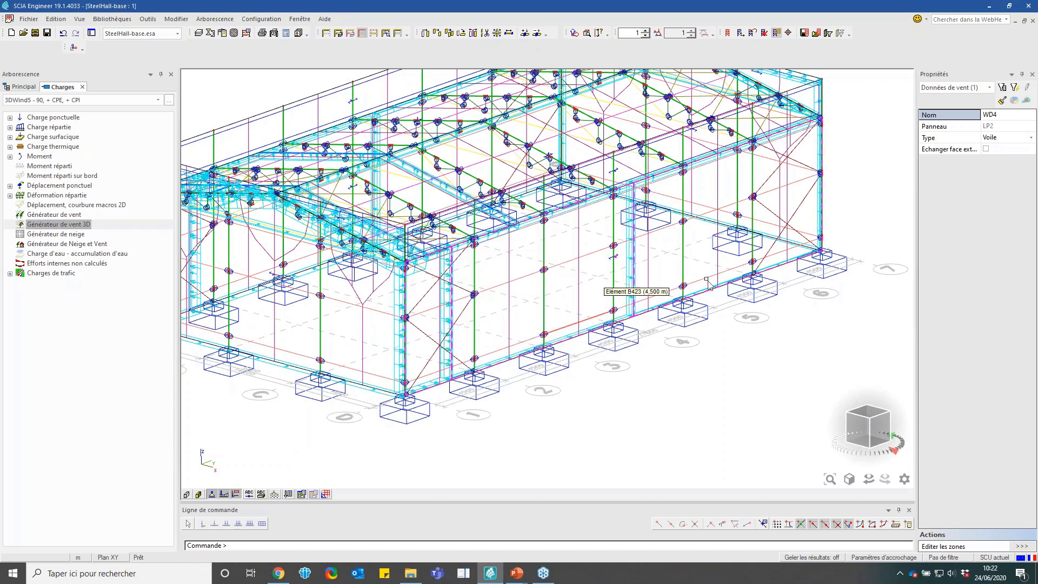
# Inspect the Cpe and Cpi of the free surface load generated on the long wall's zone at the hall corner
pyautogui.click(445, 323)
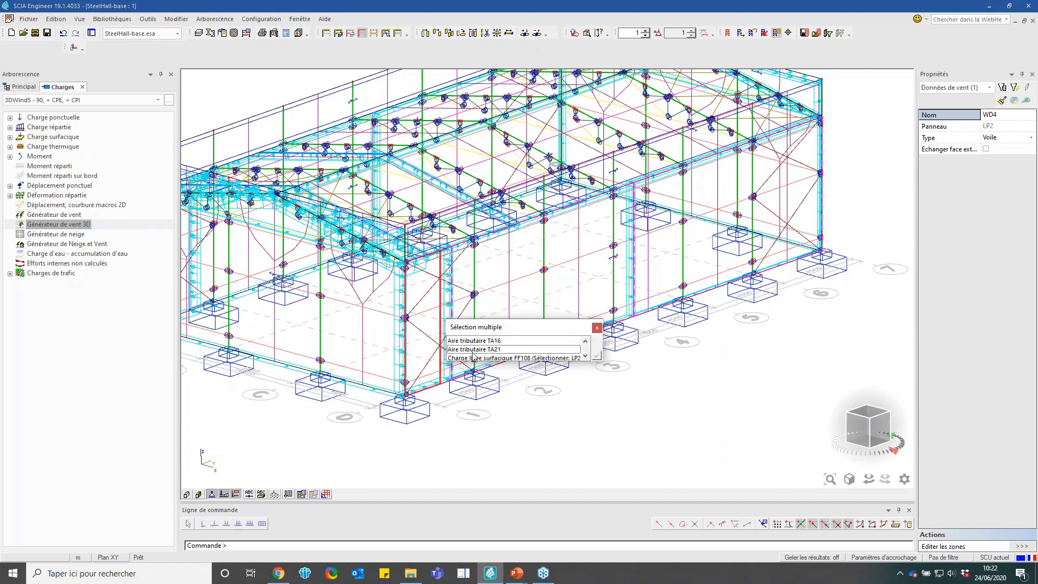
pyautogui.click(476, 350)
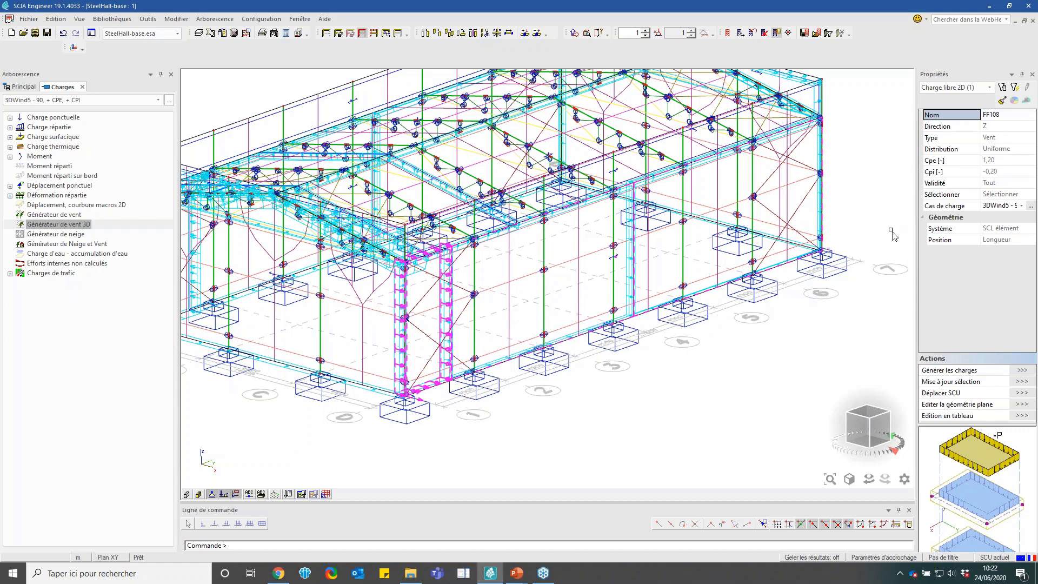
pyautogui.click(610, 376)
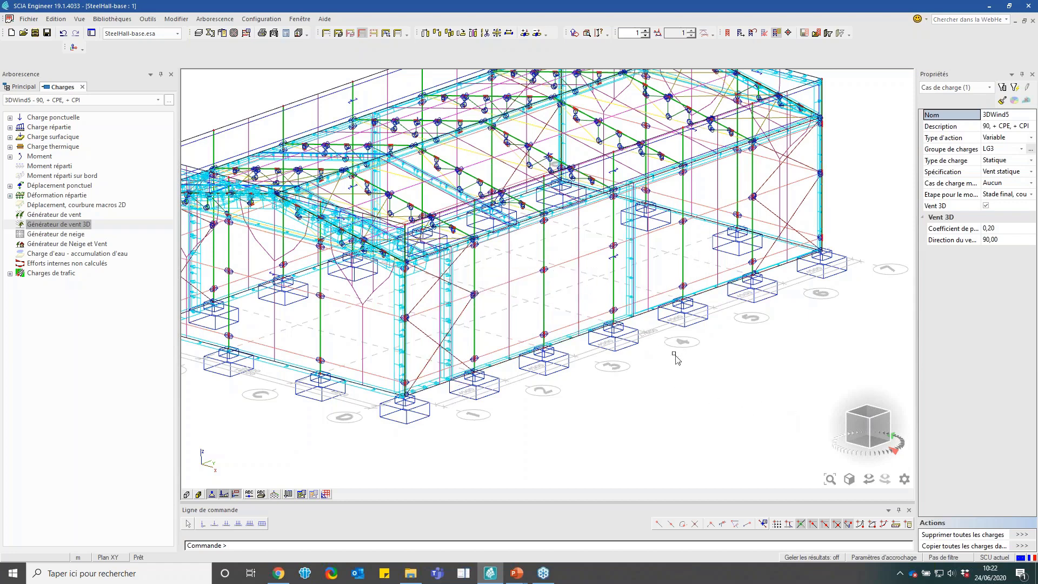
pyautogui.scroll(-5, 676, 356)
pyautogui.scroll(5, 669, 349)
pyautogui.scroll(-5, 649, 303)
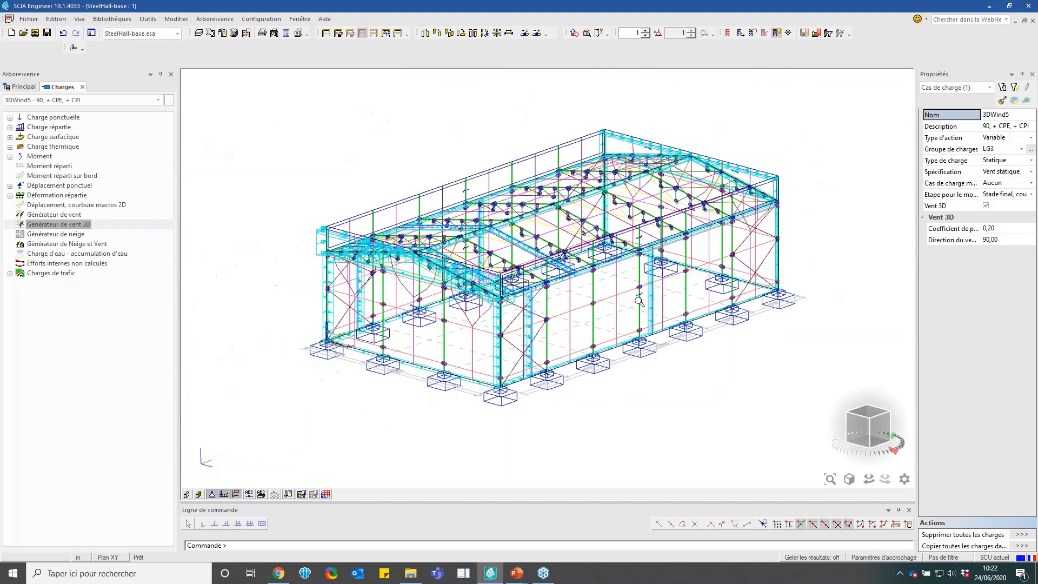
pyautogui.scroll(6, 657, 281)
pyautogui.scroll(-5, 638, 292)
pyautogui.scroll(5, 562, 309)
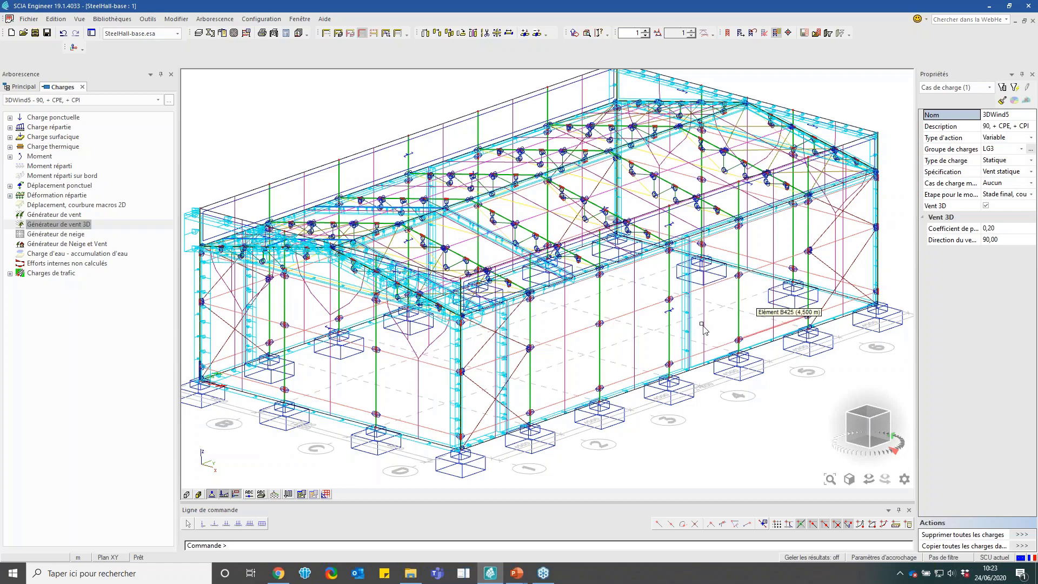
pyautogui.scroll(-1, 703, 327)
pyautogui.scroll(1, 690, 322)
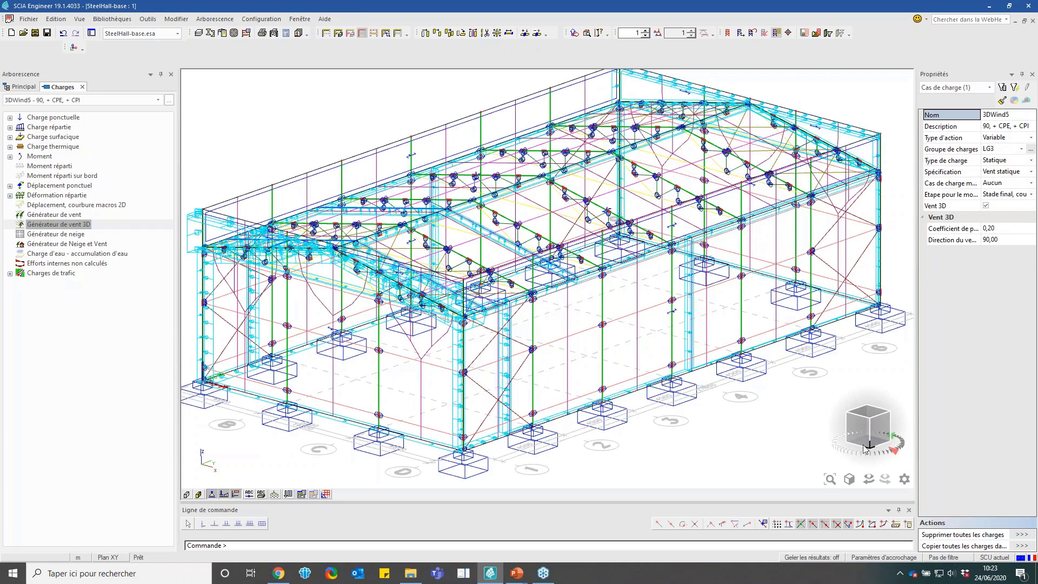
# Select the wind data WD6 of the parapet along the hall's far side and open its zones for editing
pyautogui.click(884, 431)
pyautogui.moveTo(885, 430); pyautogui.dragTo(852, 440)
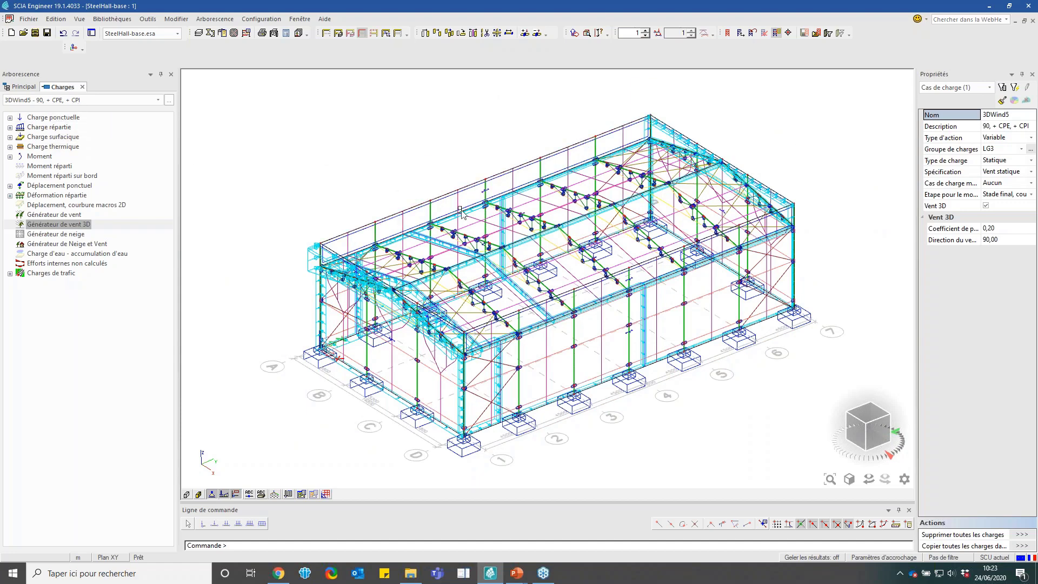
pyautogui.scroll(5, 508, 191)
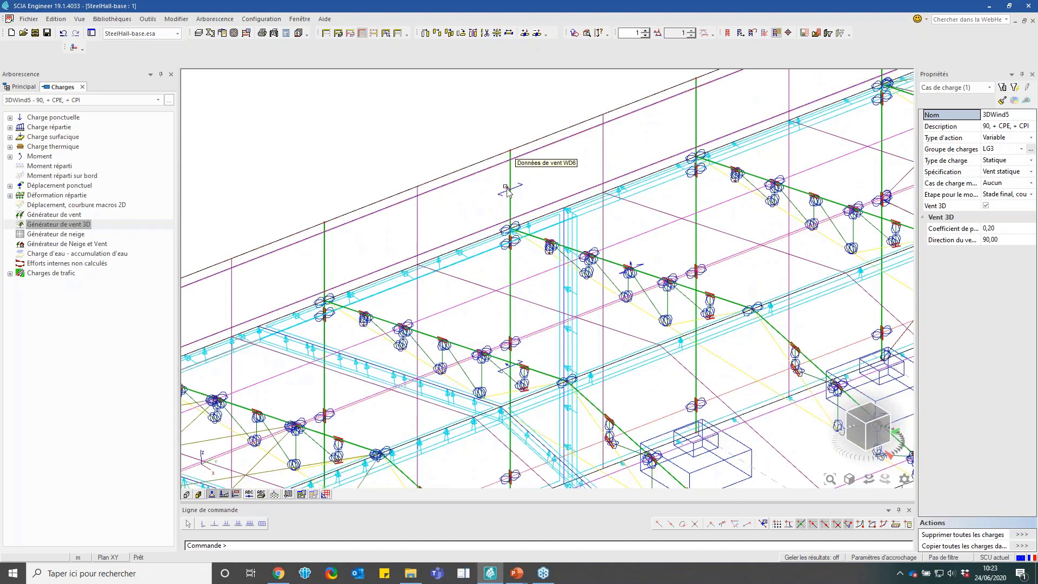
pyautogui.click(507, 189)
pyautogui.scroll(-5, 507, 190)
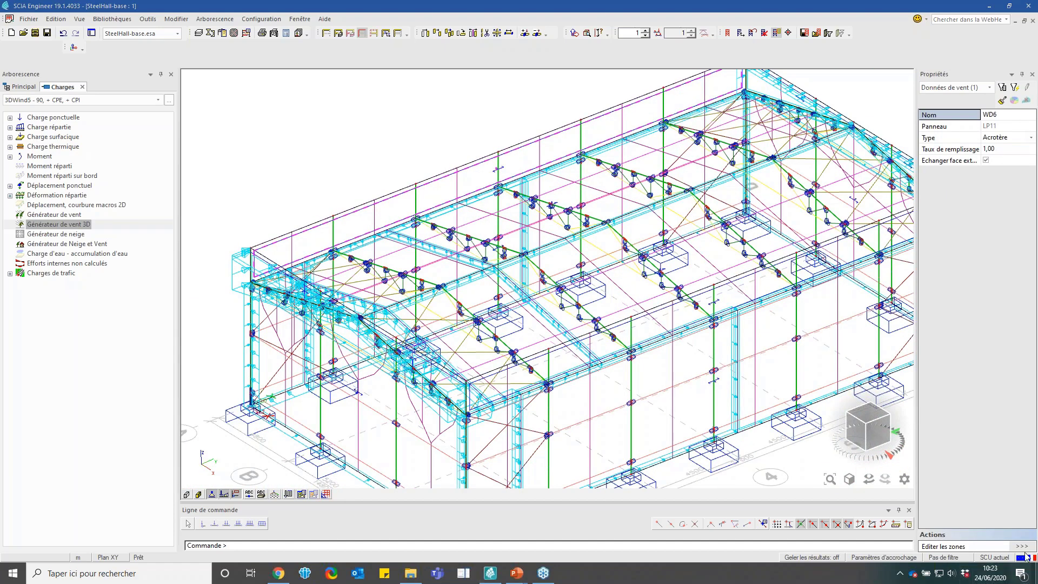
pyautogui.click(1023, 547)
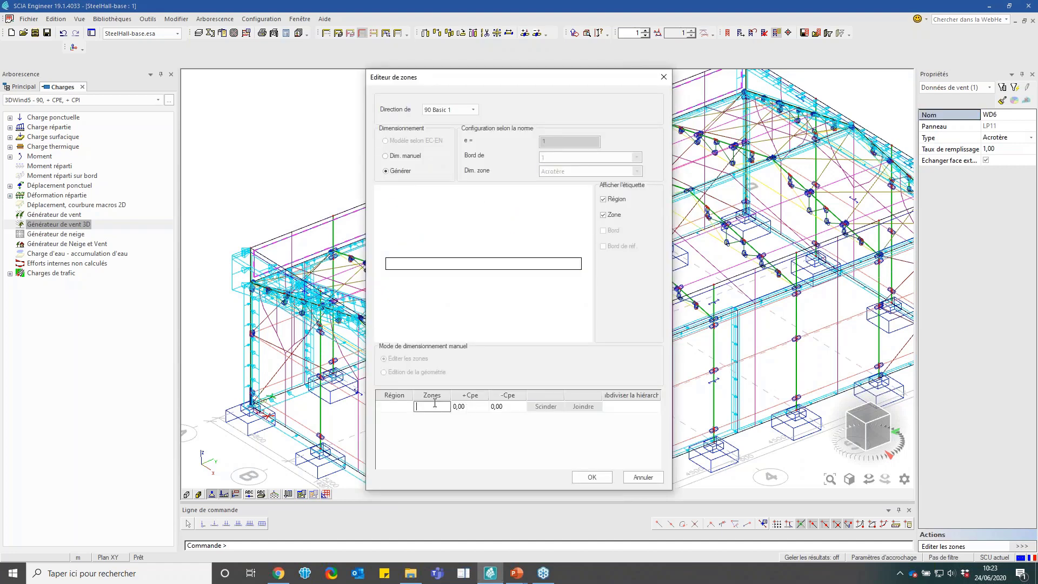
# Switch the parapet's direction 90 Basic 1 to manual dimensioning, name the zone LP and set +Cpe and -Cpe to -1
pyautogui.click(475, 408)
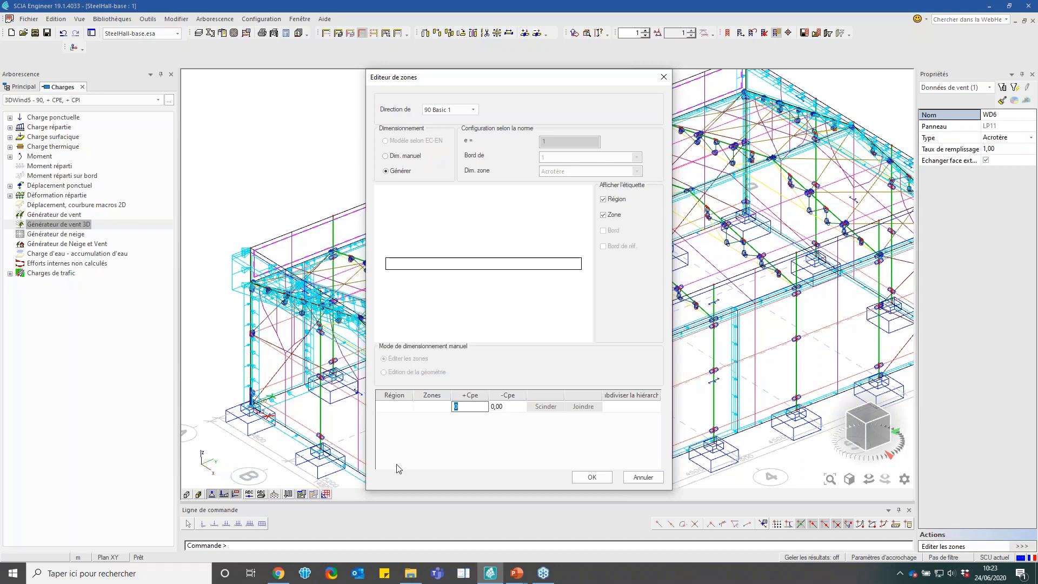
pyautogui.click(416, 156)
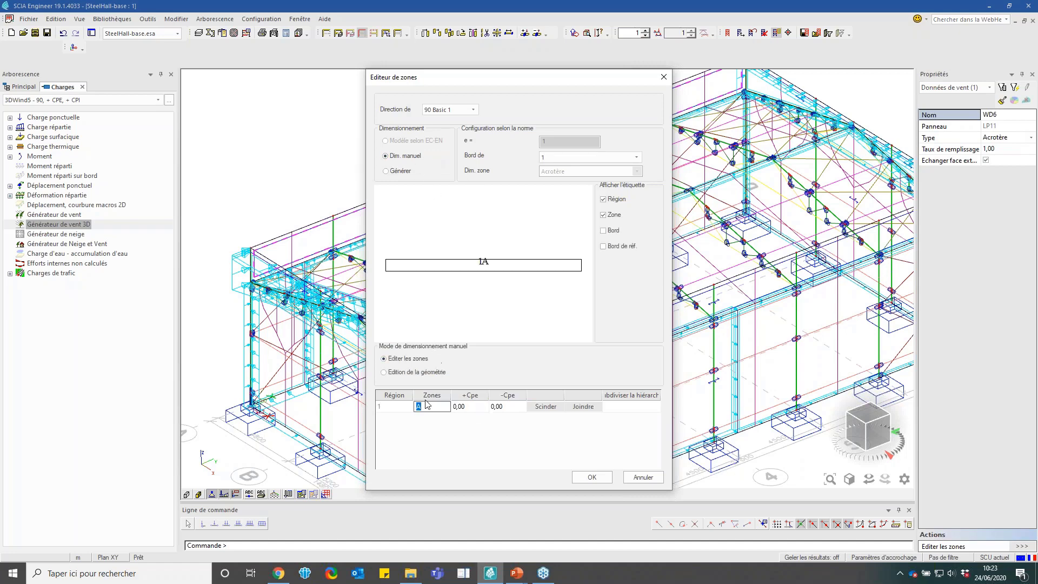
pyautogui.write('LP')
pyautogui.click(473, 408)
pyautogui.click(511, 407)
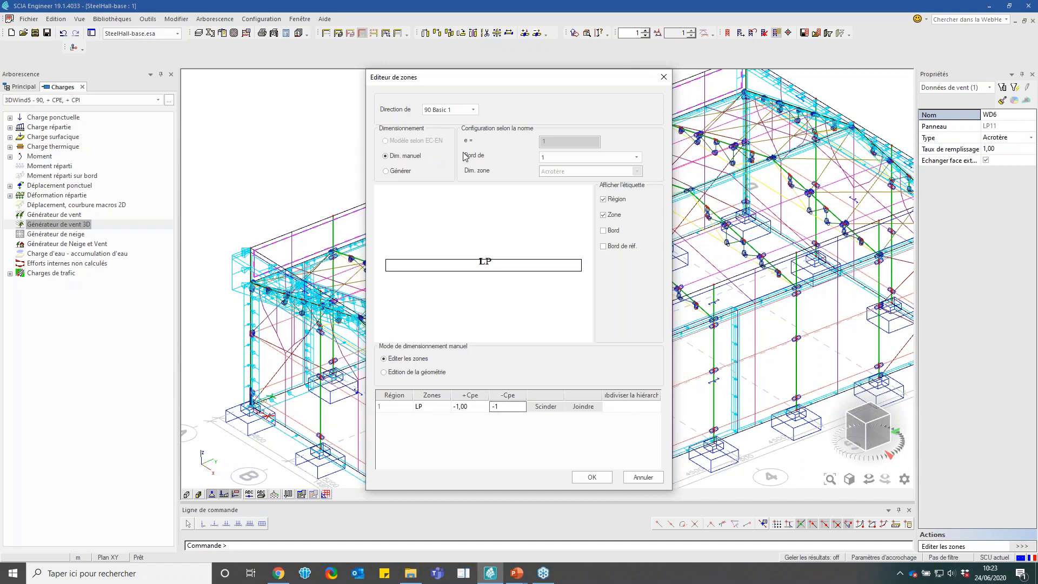
# Review the parapet's generated zones and Cpe coefficients for directions 0 Basic 1 and 180 Basic 1
pyautogui.click(453, 112)
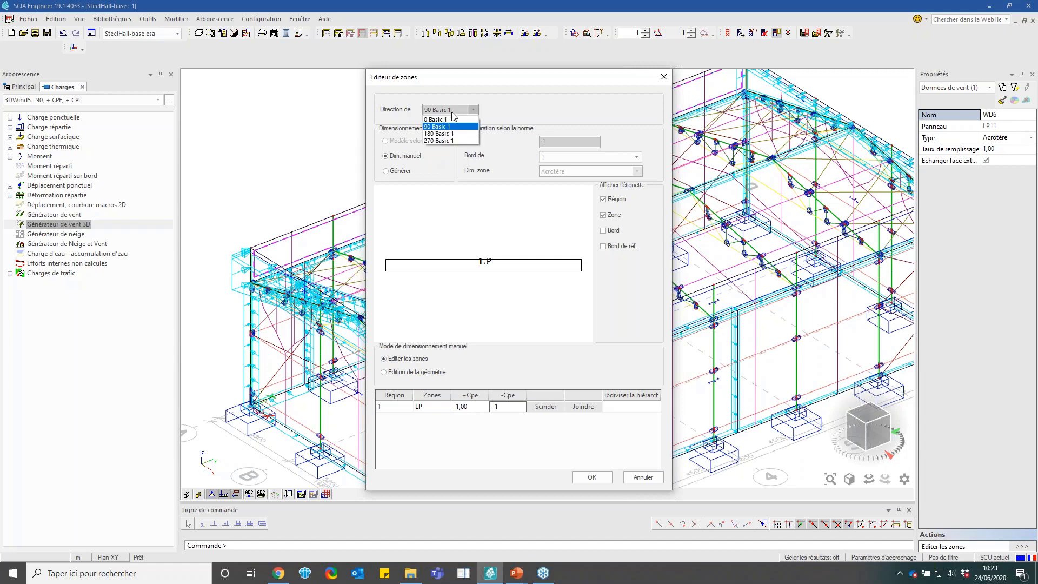
pyautogui.click(444, 119)
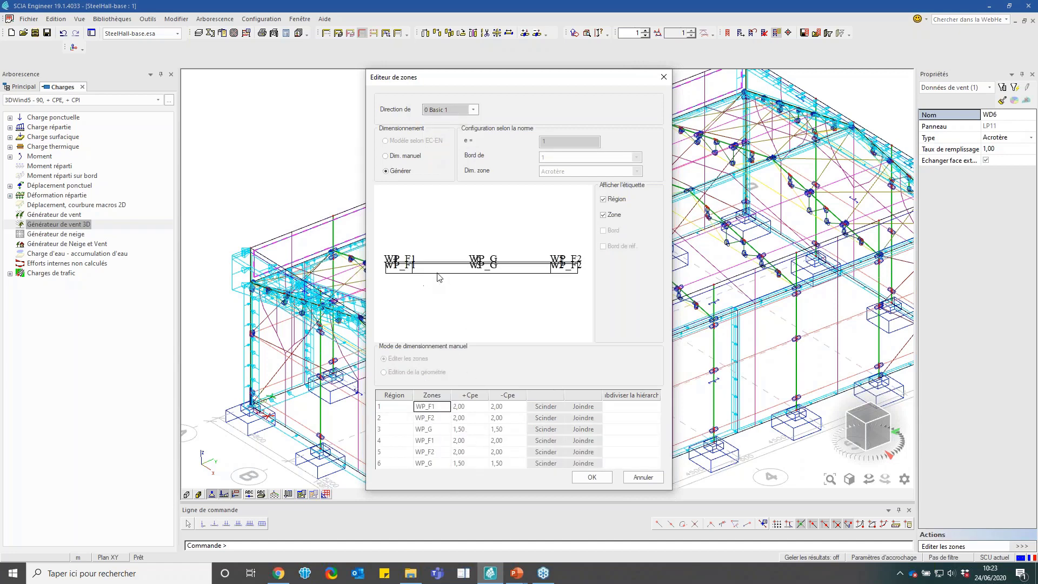
pyautogui.click(456, 112)
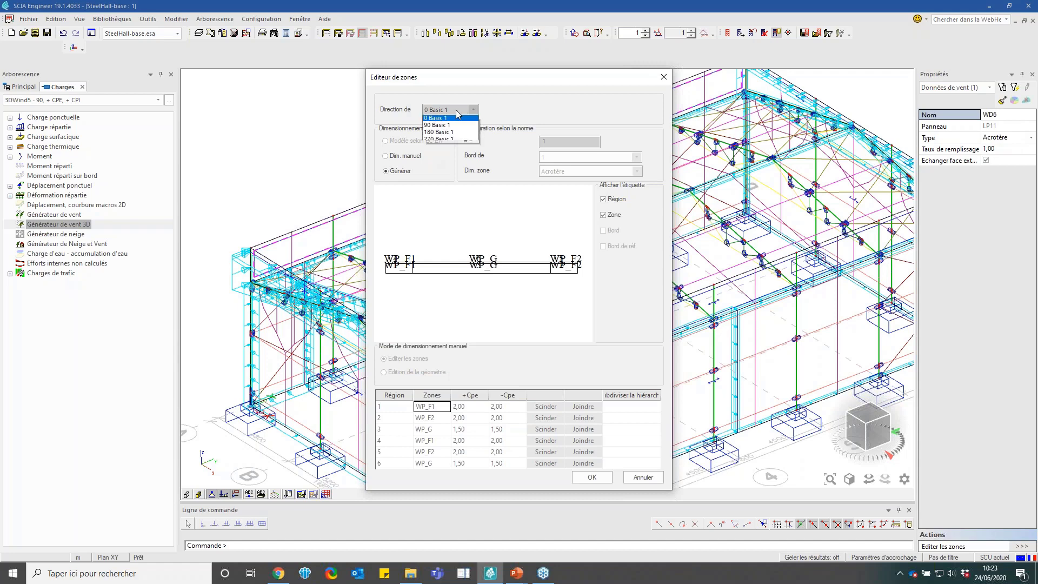
pyautogui.click(454, 138)
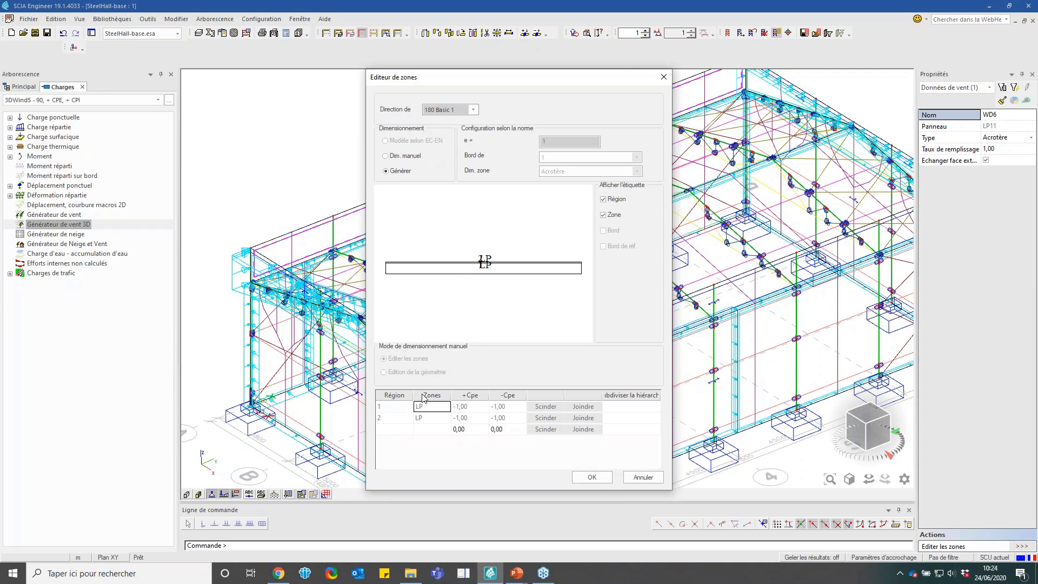
pyautogui.click(471, 110)
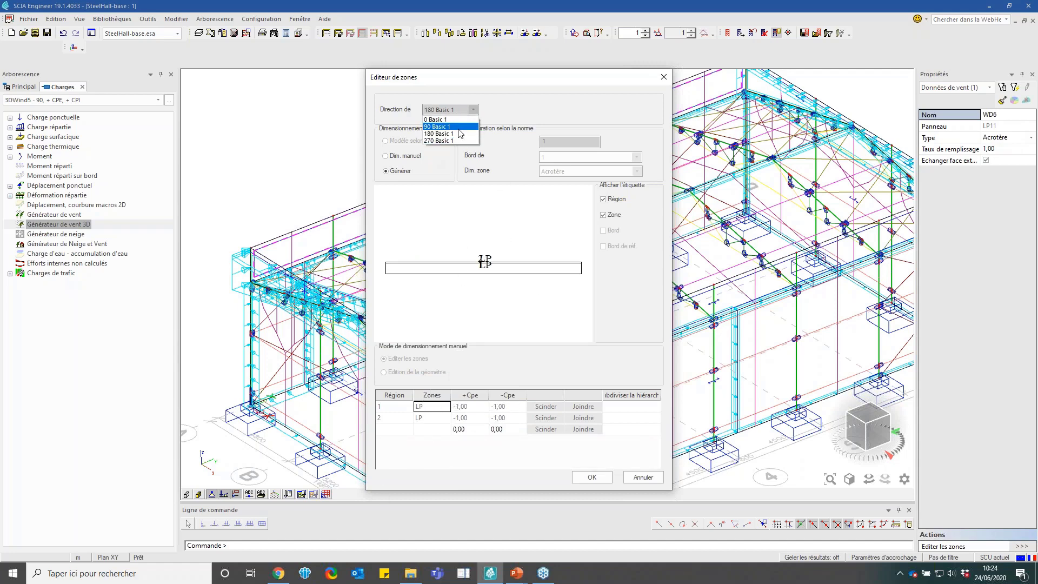
pyautogui.click(460, 138)
# For direction 270 Basic 1, name the parapet's manual zone LP, set +Cpe and -Cpe to -1 and accept the zones
pyautogui.click(459, 111)
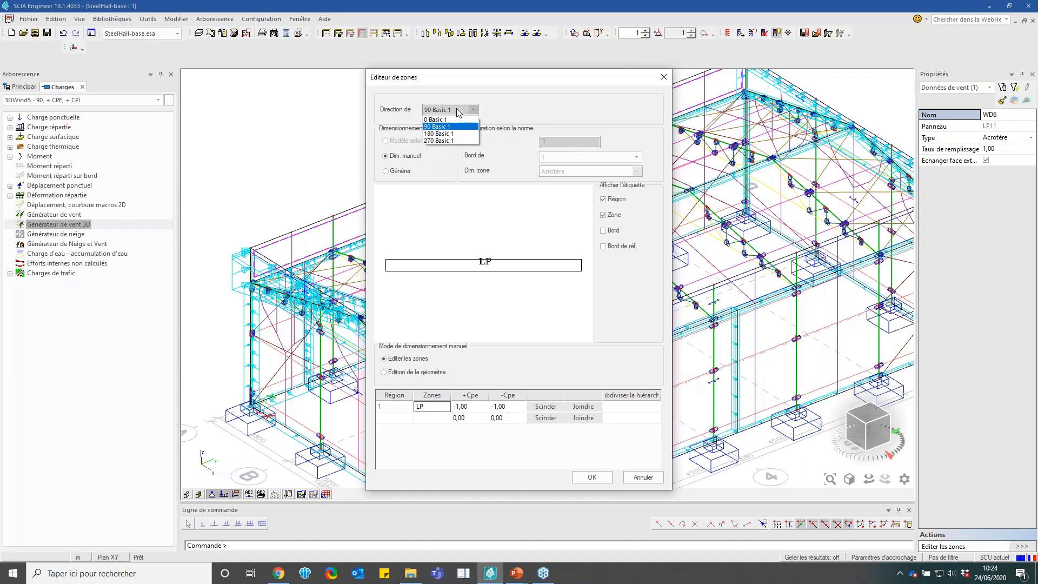
pyautogui.click(439, 141)
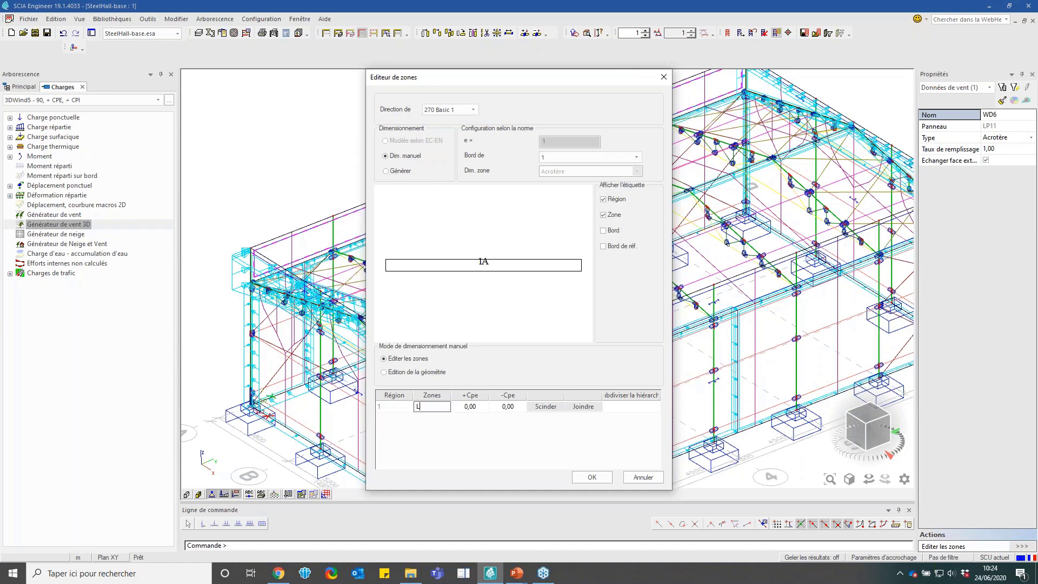
pyautogui.click(479, 407)
pyautogui.click(506, 407)
pyautogui.click(636, 408)
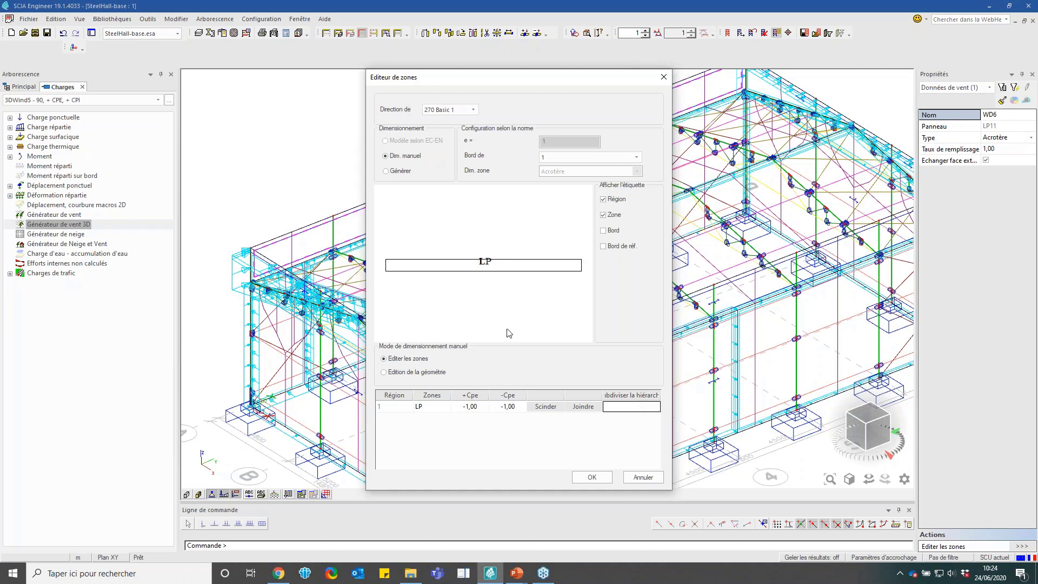
pyautogui.click(590, 477)
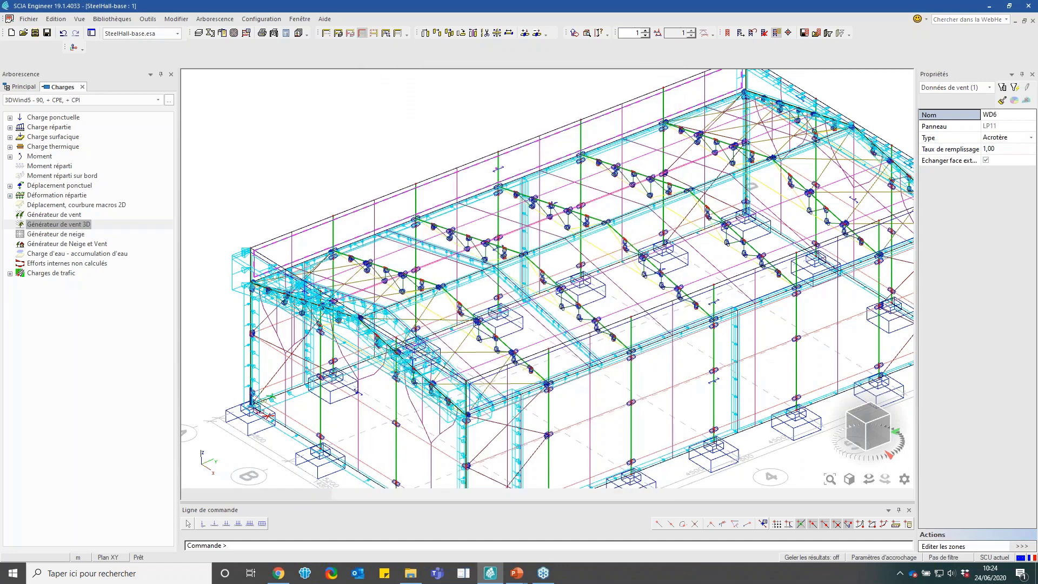
# Generate the 3D wind loads again with the parapet's redefined zones
pyautogui.doubleClick(68, 224)
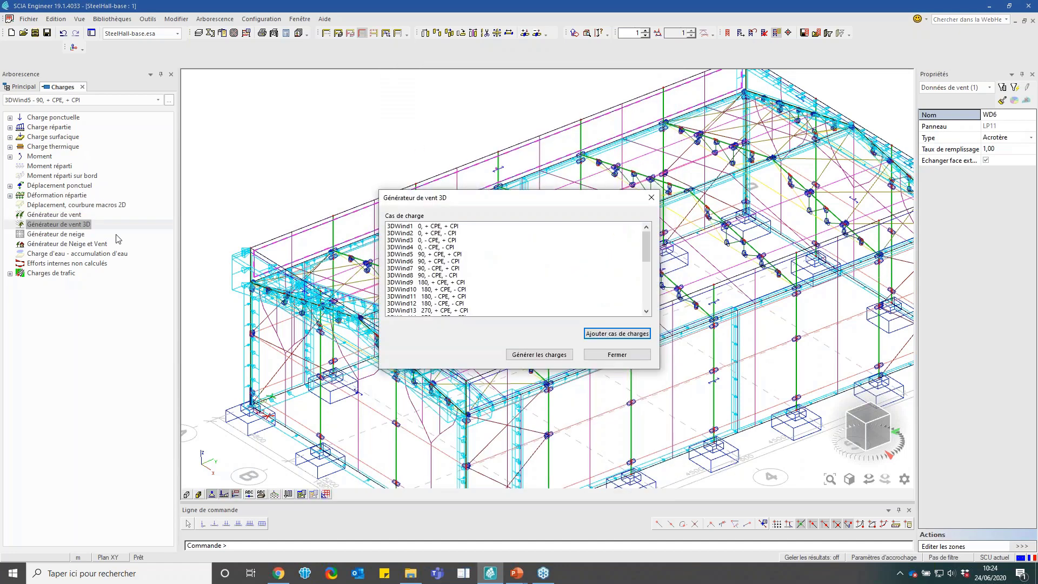
pyautogui.click(533, 355)
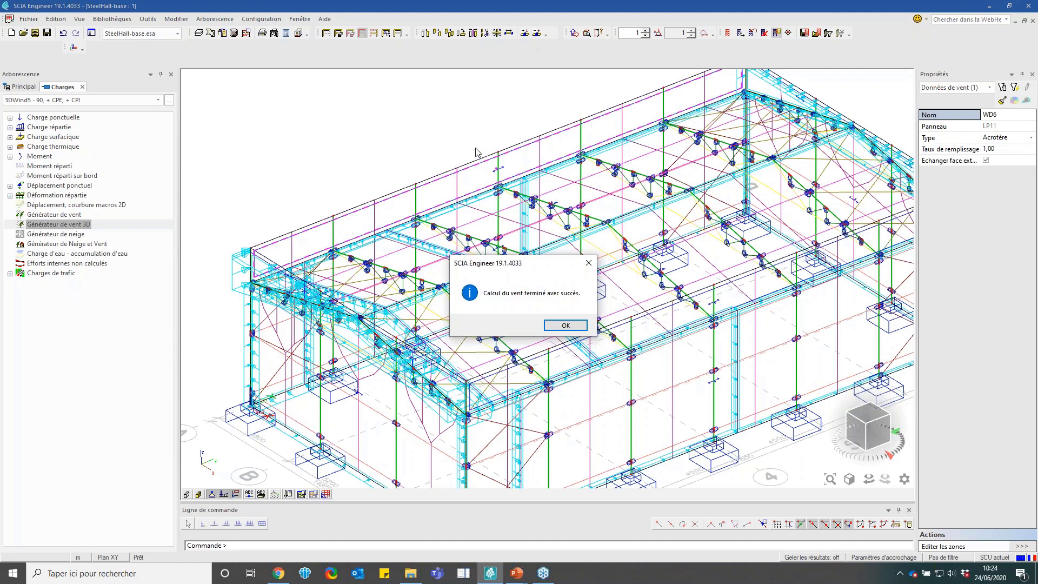
# Acknowledge the completed wind calculation and examine the regenerated loads on the steel hall
pyautogui.click(565, 326)
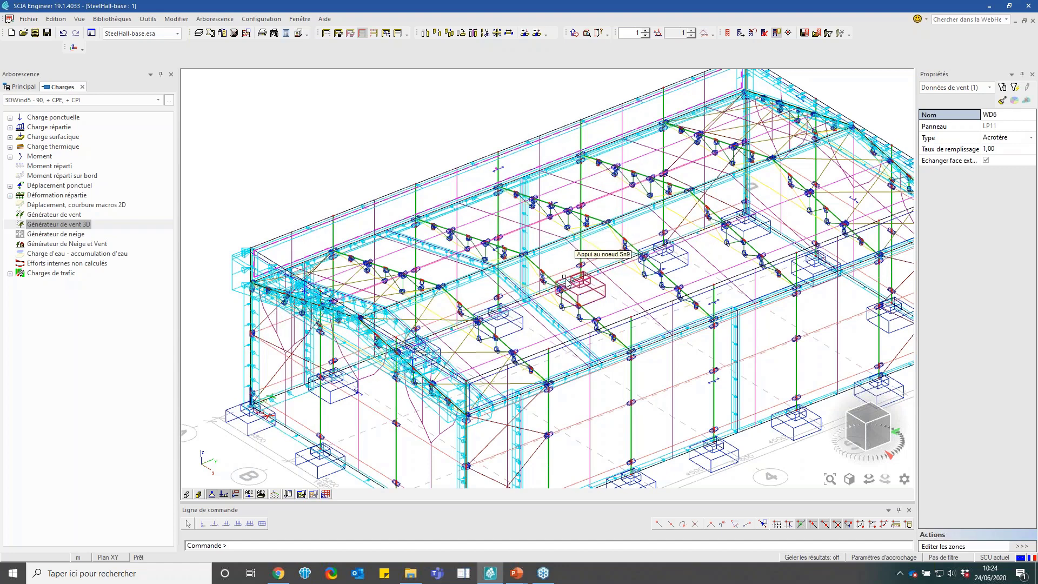
pyautogui.scroll(-5, 480, 253)
pyautogui.scroll(5, 202, 157)
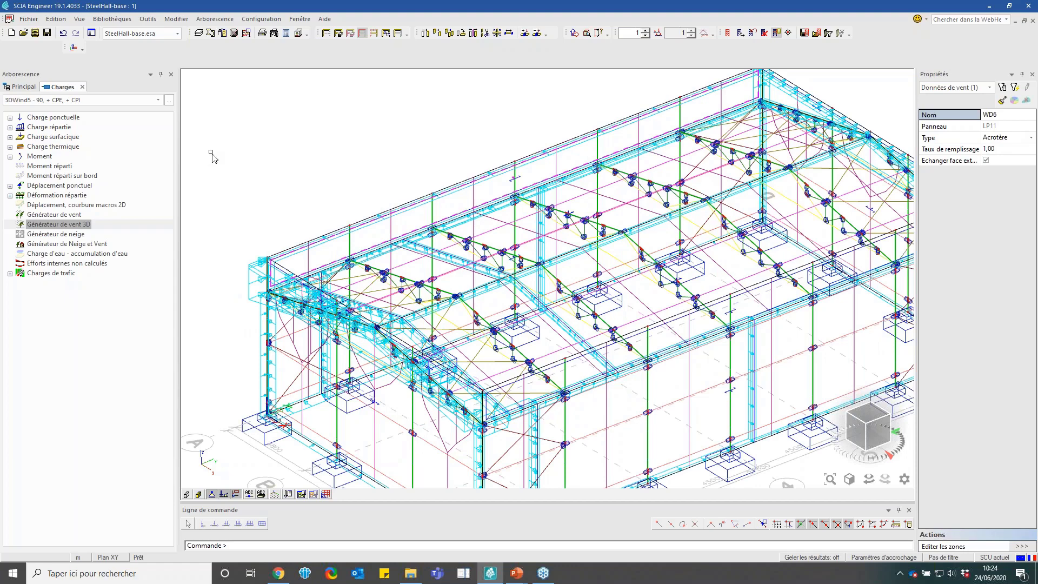
# Switch to the PowerPoint slide show, review the HALL ACIER zone editor and wind load slides, and return to SCIA Engineer
pyautogui.hotkey('alt', 'Tab')
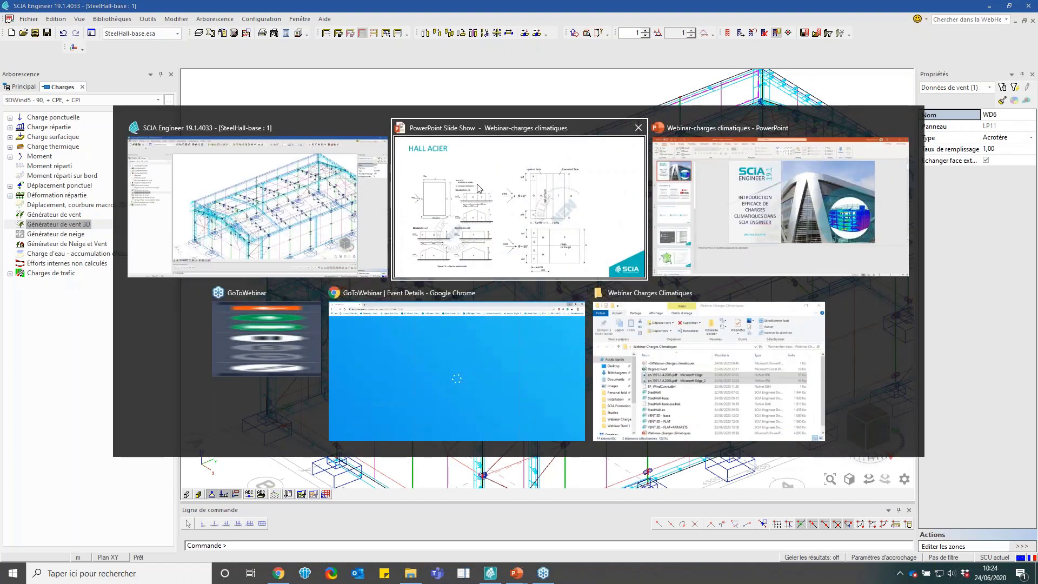
pyautogui.press('Right')
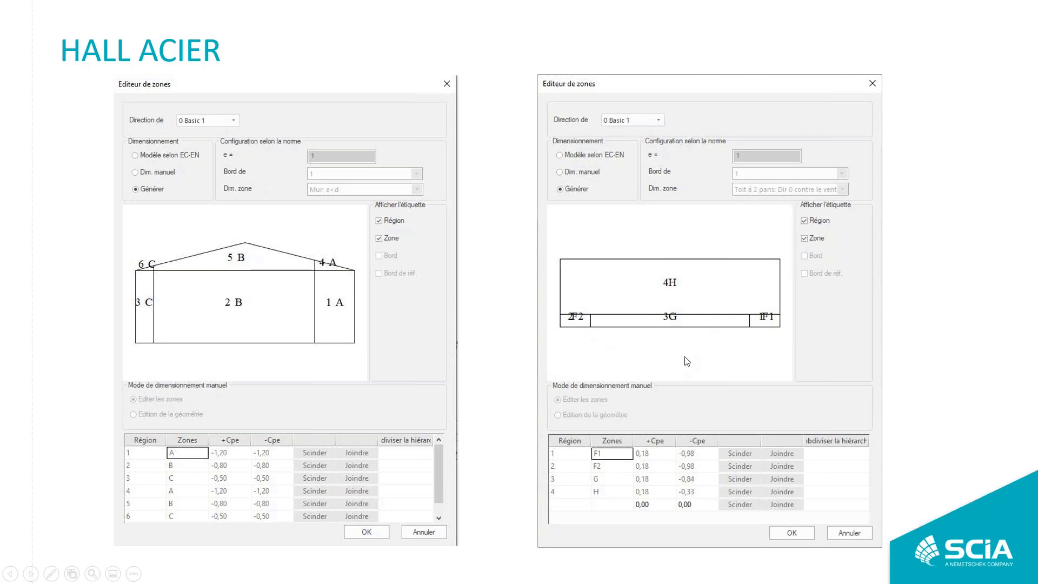
pyautogui.press('Right')
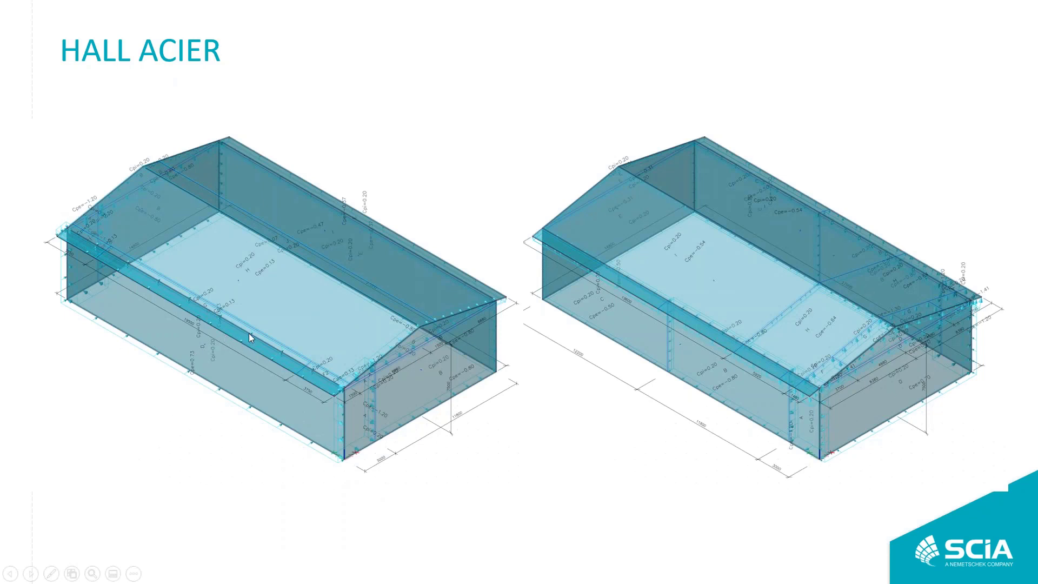
pyautogui.hotkey('alt', 'Tab')
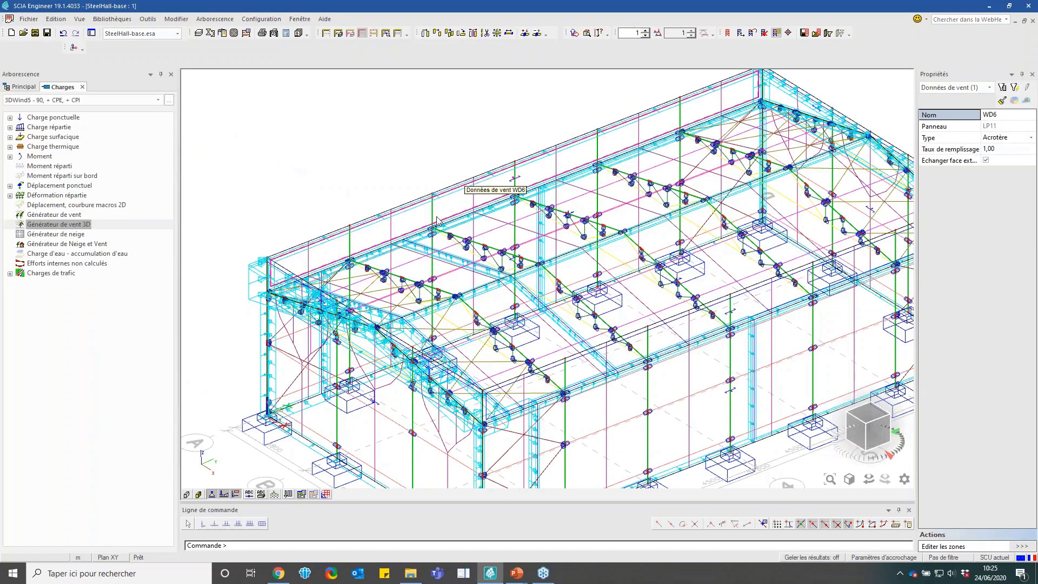
# Leave the load service and hide the wind loads on the hall model
pyautogui.click(82, 86)
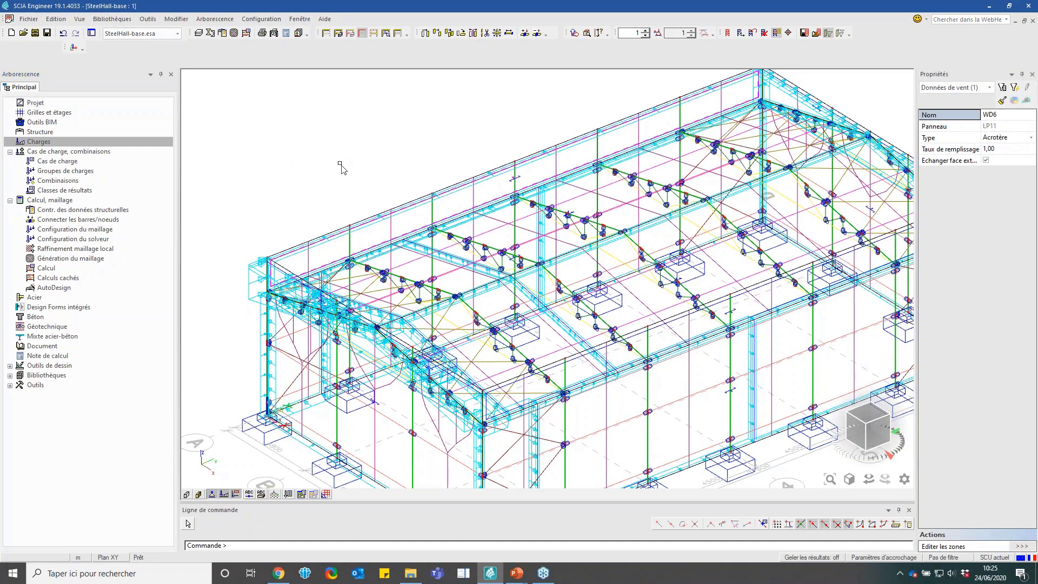
pyautogui.scroll(-2, 338, 166)
pyautogui.scroll(2, 296, 477)
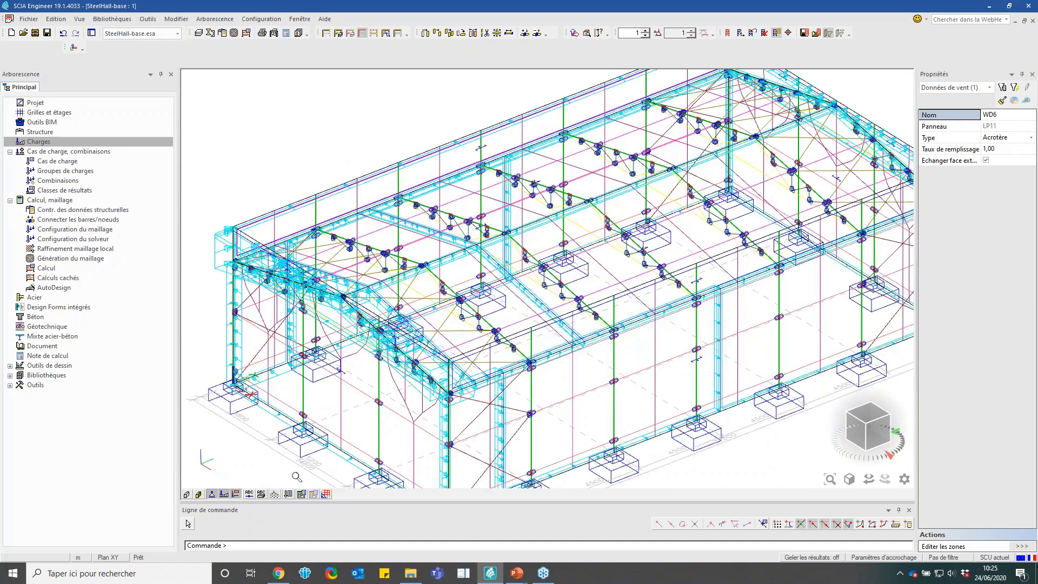
pyautogui.click(227, 495)
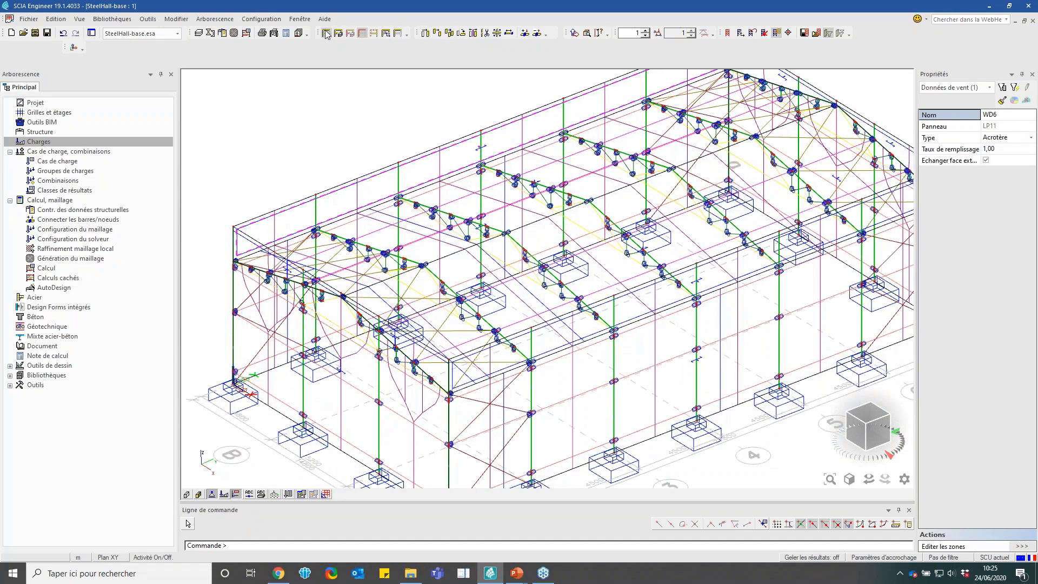
# Enable the wind data labels in the load display parameters and apply the settings
pyautogui.rightClick(331, 103)
pyautogui.click(382, 116)
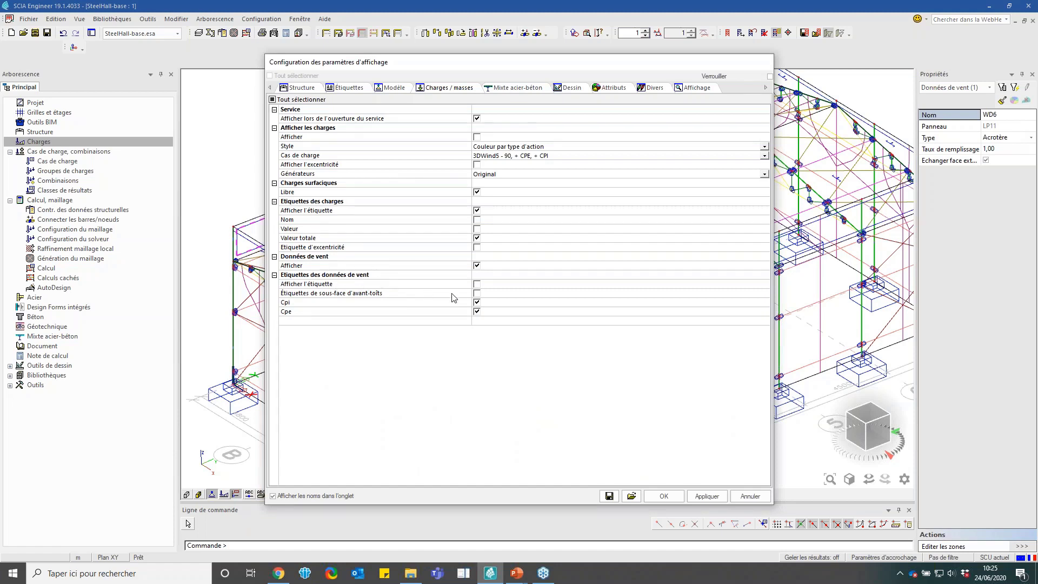
pyautogui.click(477, 284)
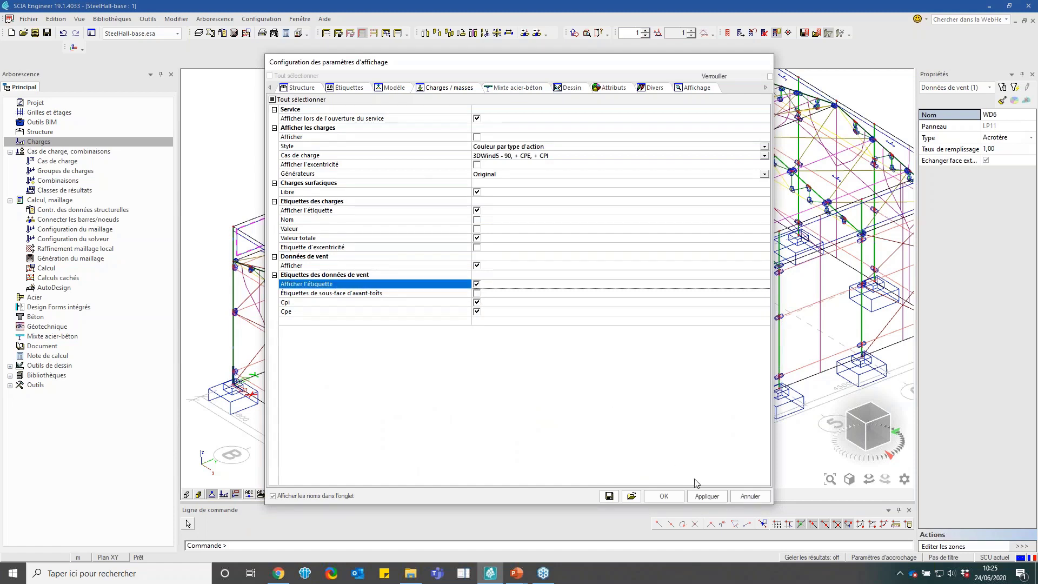
pyautogui.click(674, 499)
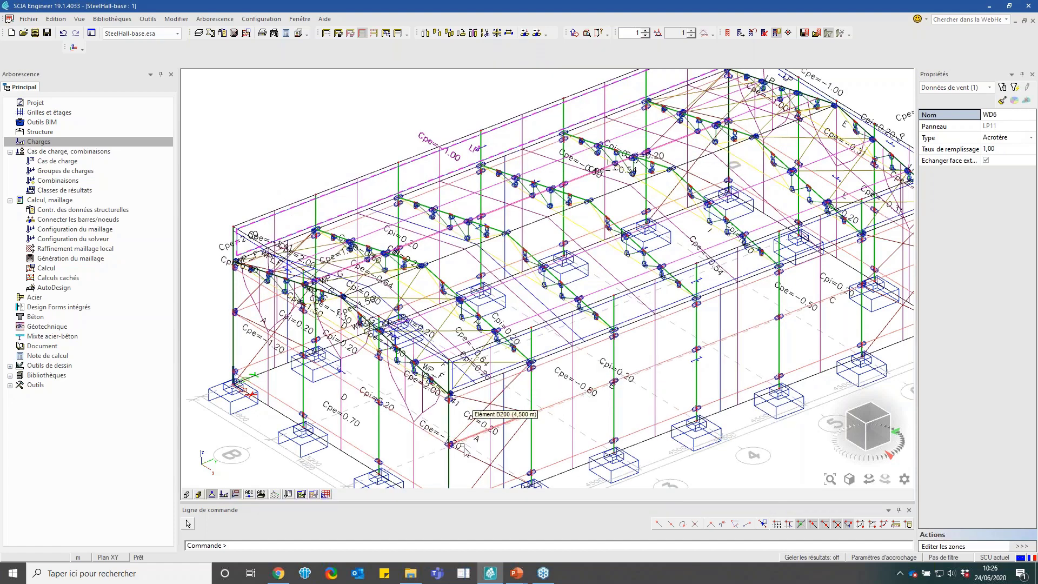
# Examine the zone, Cpe and Cpi labels on the hall's walls, roof and parapets from several views
pyautogui.scroll(-2, 451, 408)
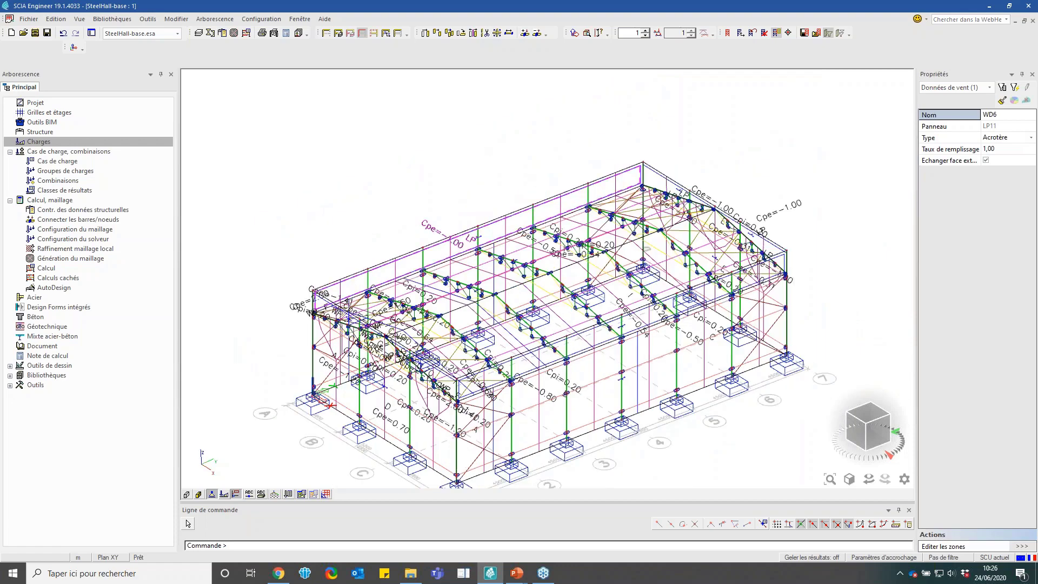
pyautogui.scroll(4, 452, 409)
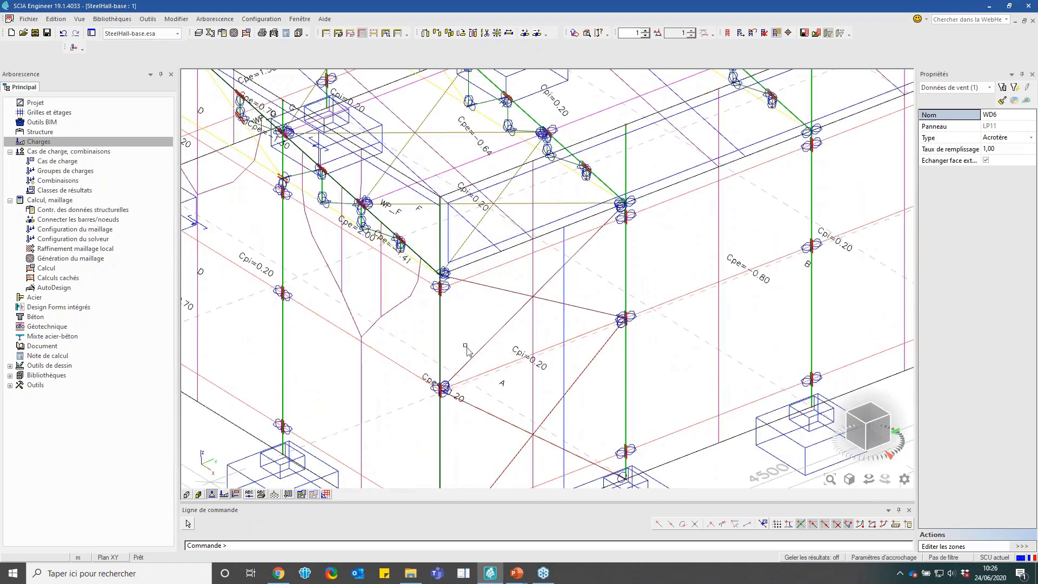
pyautogui.scroll(-3, 400, 323)
pyautogui.scroll(3, 564, 276)
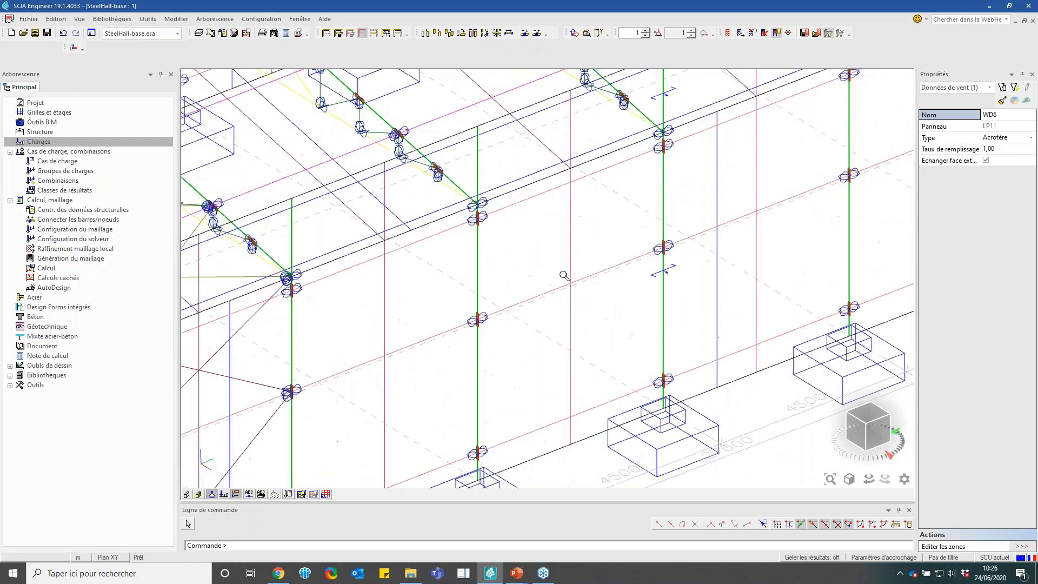
pyautogui.scroll(-3, 486, 310)
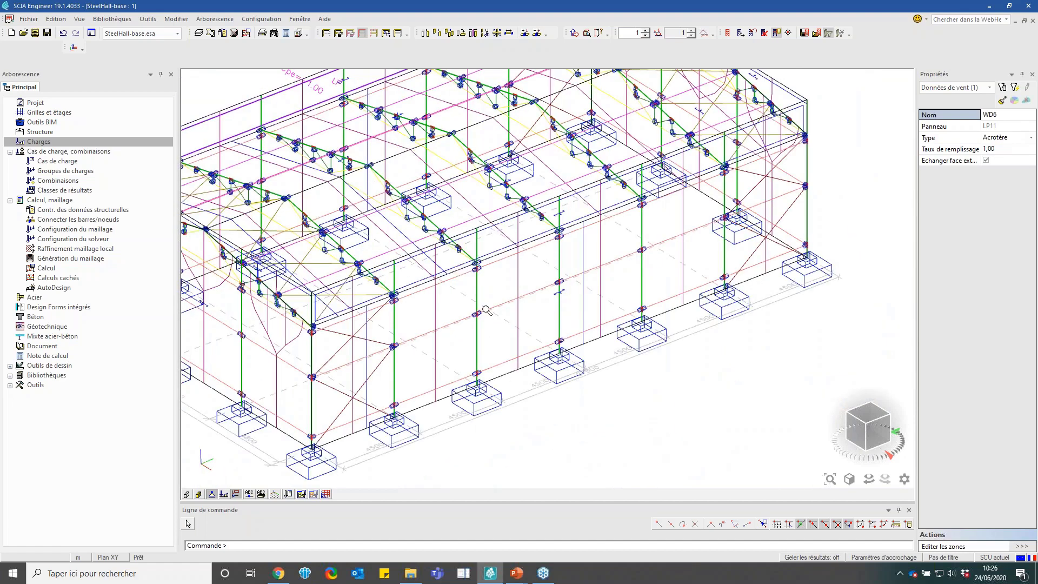
pyautogui.scroll(-2, 487, 310)
pyautogui.scroll(-3, 722, 265)
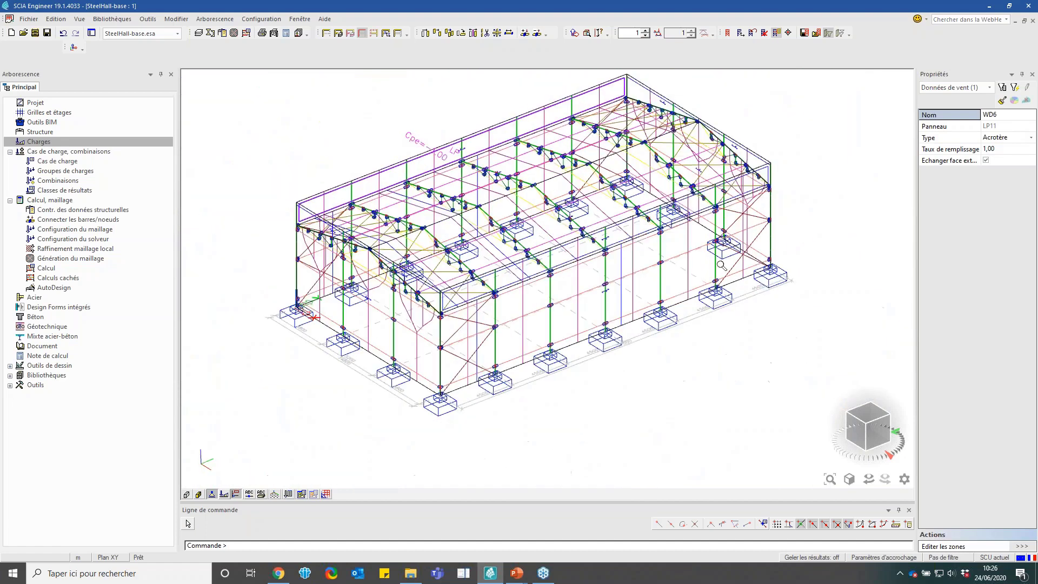
pyautogui.click(865, 430)
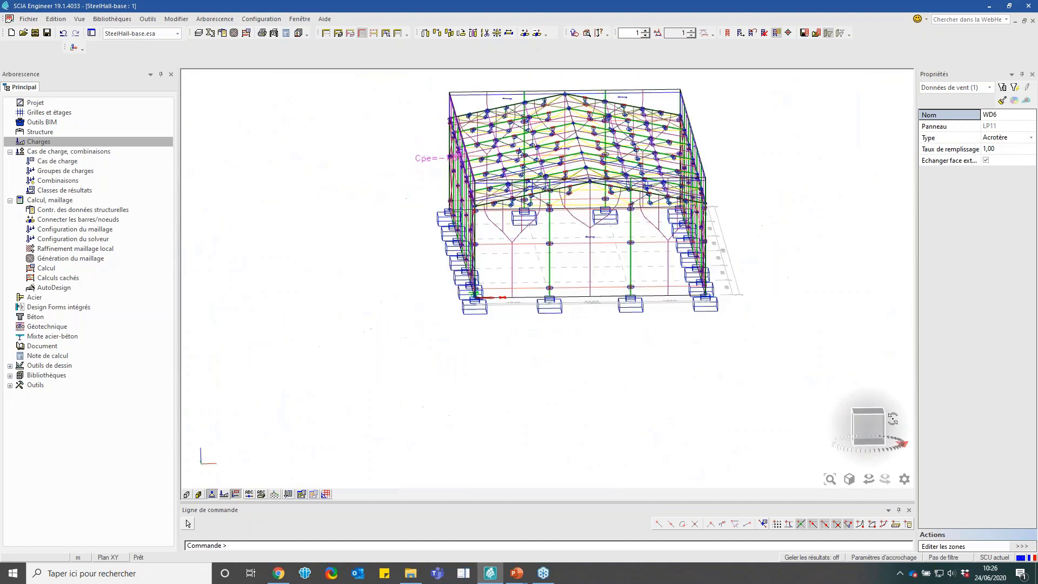
pyautogui.click(868, 428)
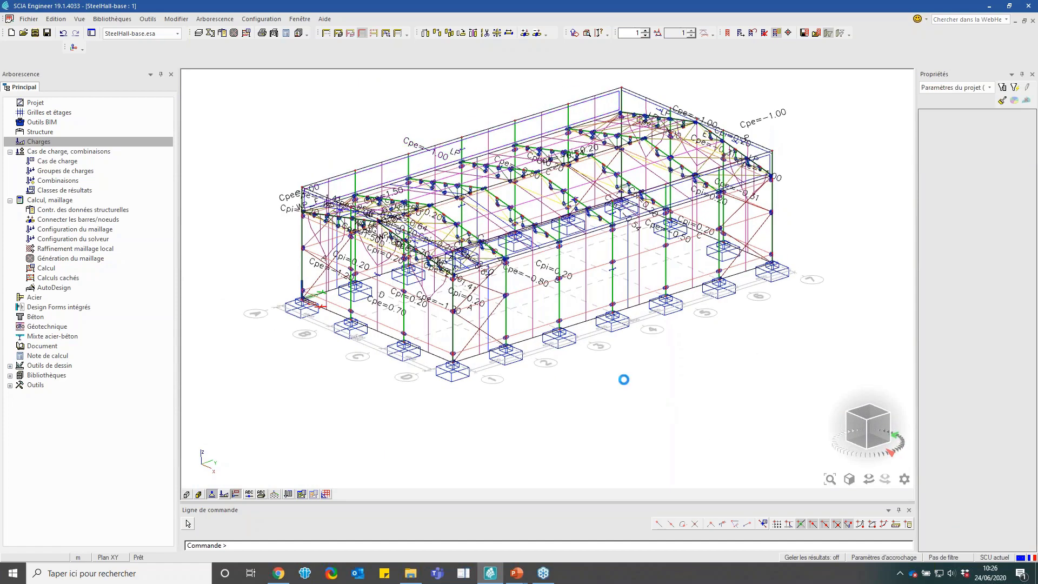
pyautogui.scroll(2, 518, 336)
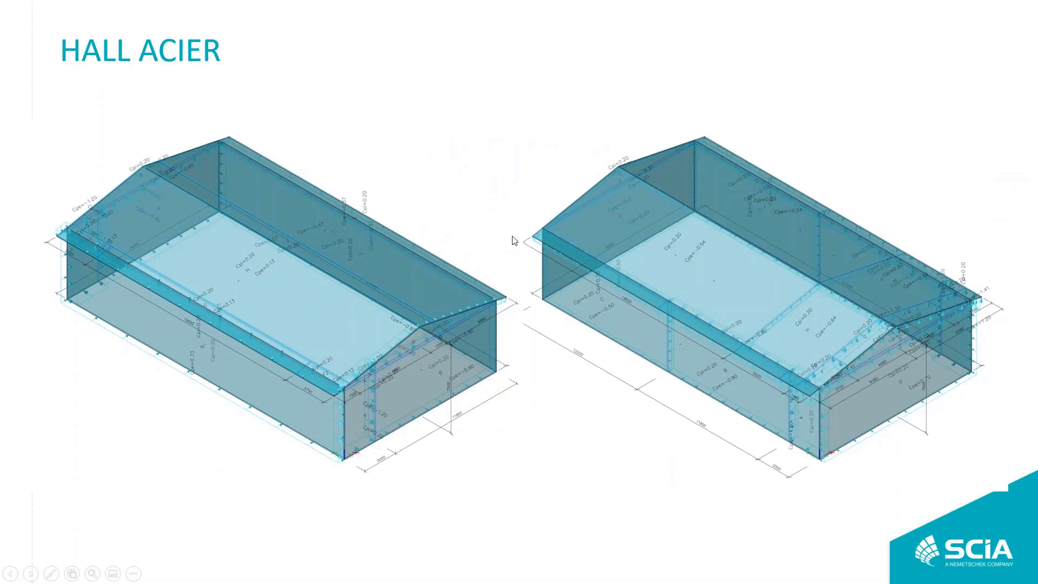
# Consult the slide with Tables 7.5 and 7.2 of external pressure coefficients, and return to SCIA Engineer
pyautogui.click(514, 239)
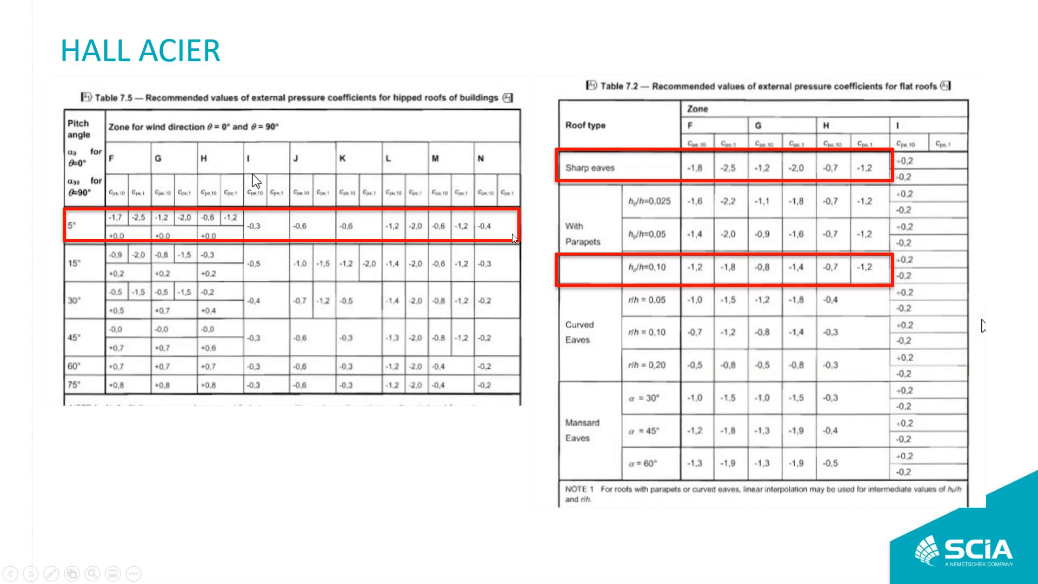
pyautogui.hotkey('alt', 'Tab')
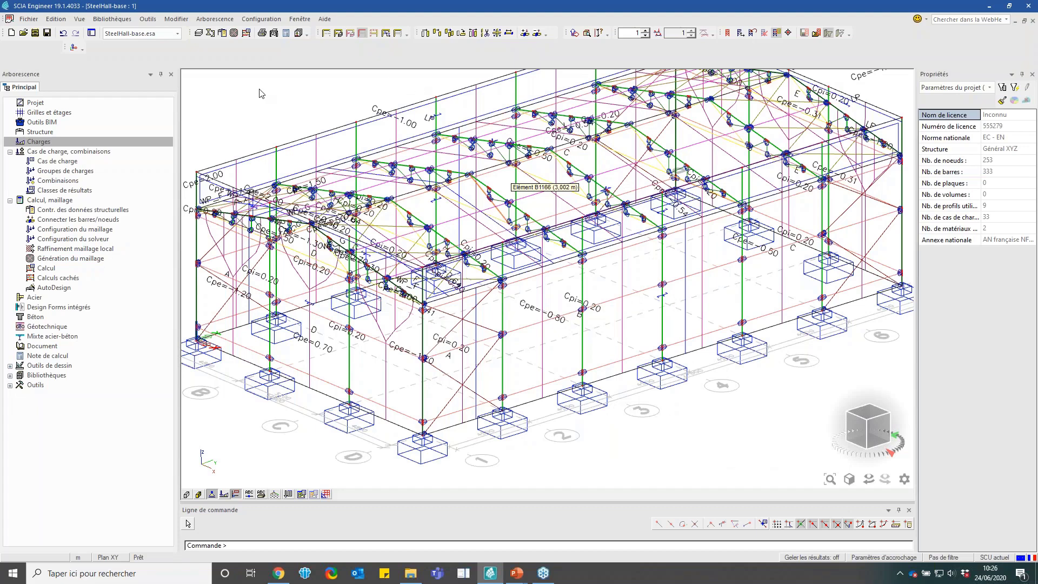
# Switch to the project VENT 3D - base.esa and inspect the surface loads and wind data on its roof
pyautogui.click(173, 36)
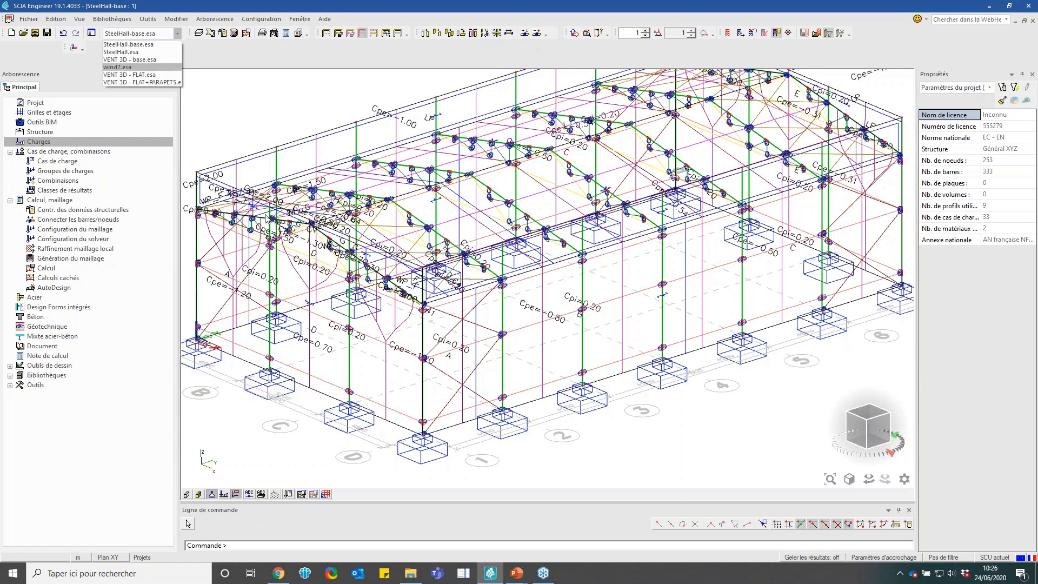
pyautogui.click(152, 61)
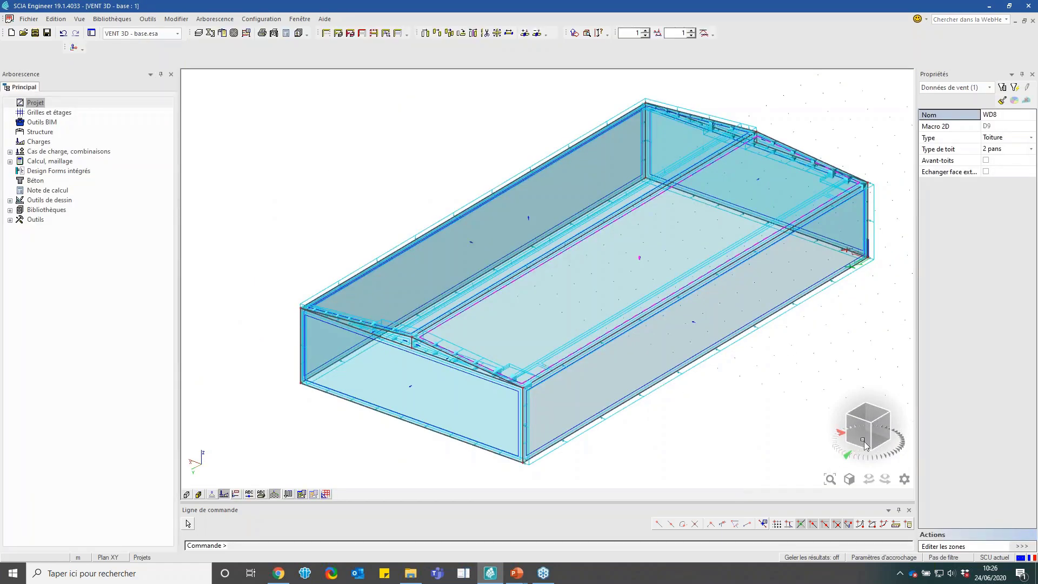
pyautogui.moveTo(861, 432)
pyautogui.mouseDown()
pyautogui.moveTo(875, 431)
pyautogui.moveTo(861, 434)
pyautogui.mouseUp()
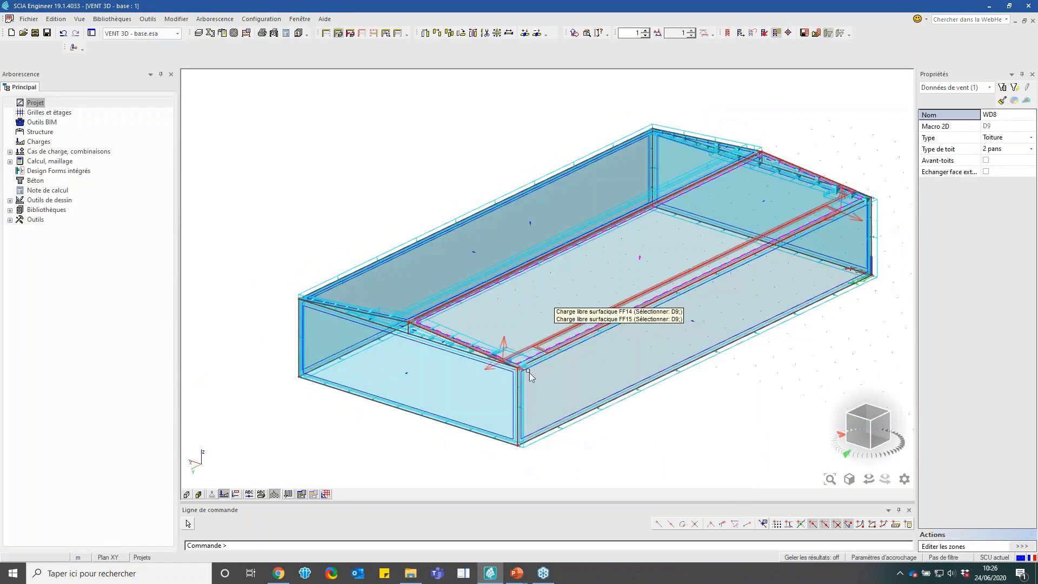
pyautogui.scroll(2, 445, 336)
pyautogui.scroll(-2, 445, 336)
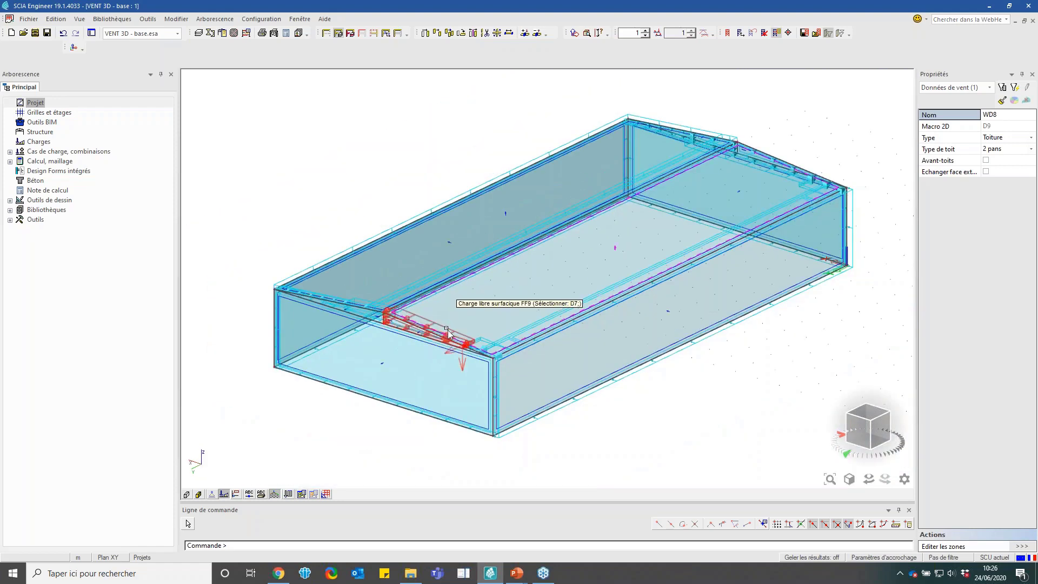
pyautogui.press('Escape')
pyautogui.scroll(4, 375, 341)
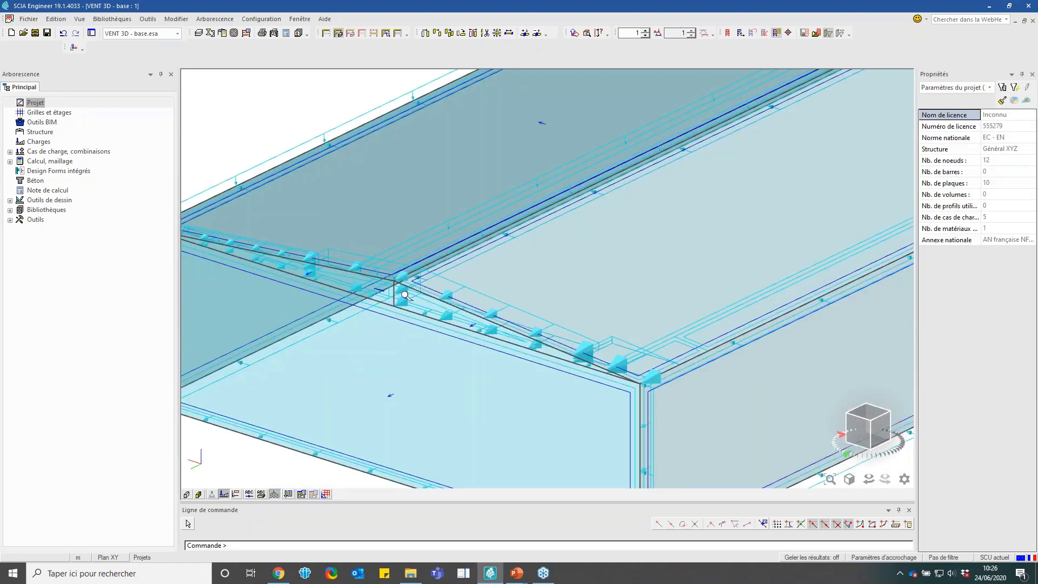
pyautogui.scroll(-4, 425, 287)
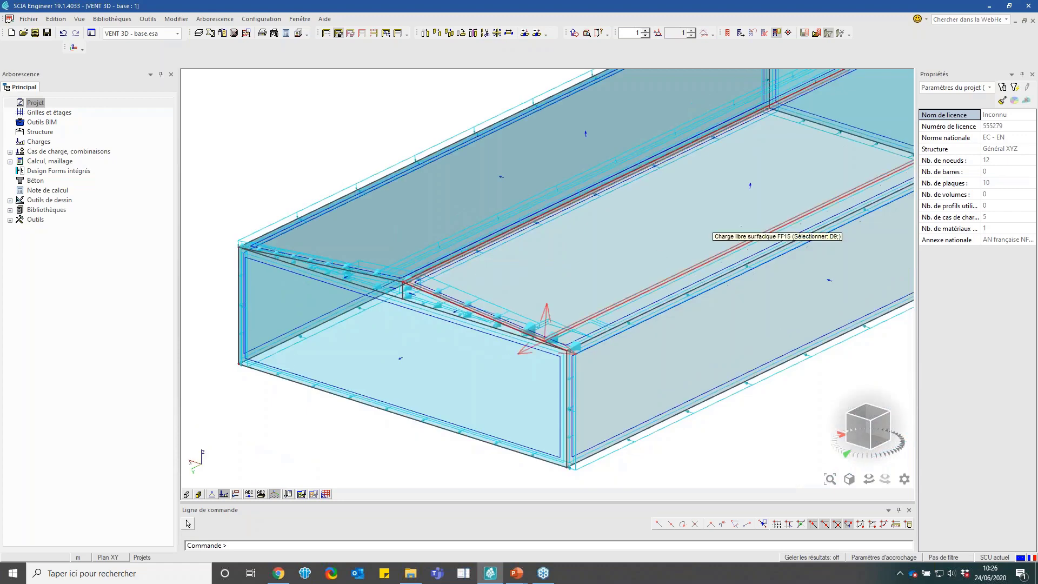
pyautogui.click(750, 186)
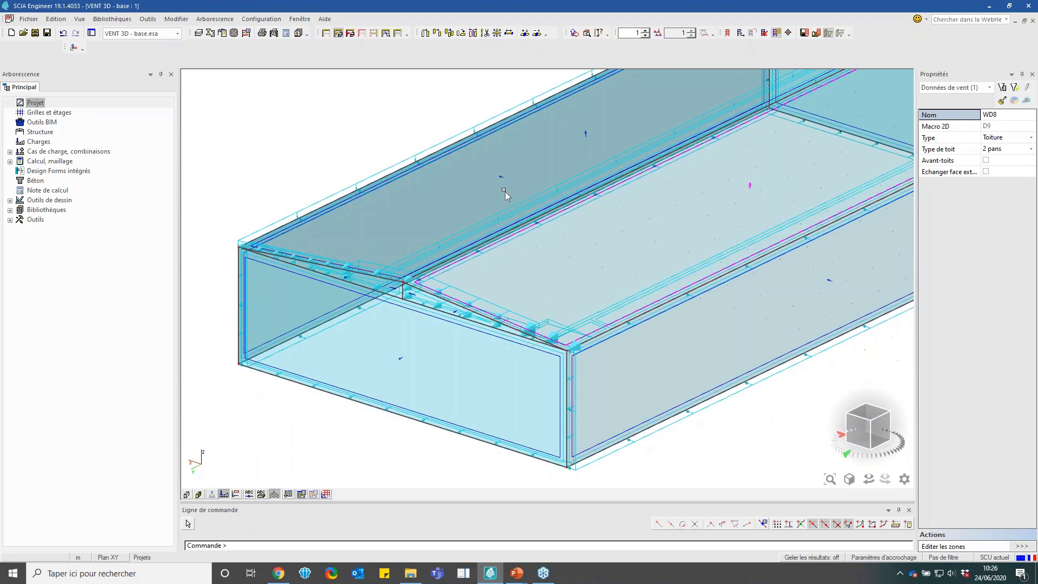
pyautogui.press('Escape')
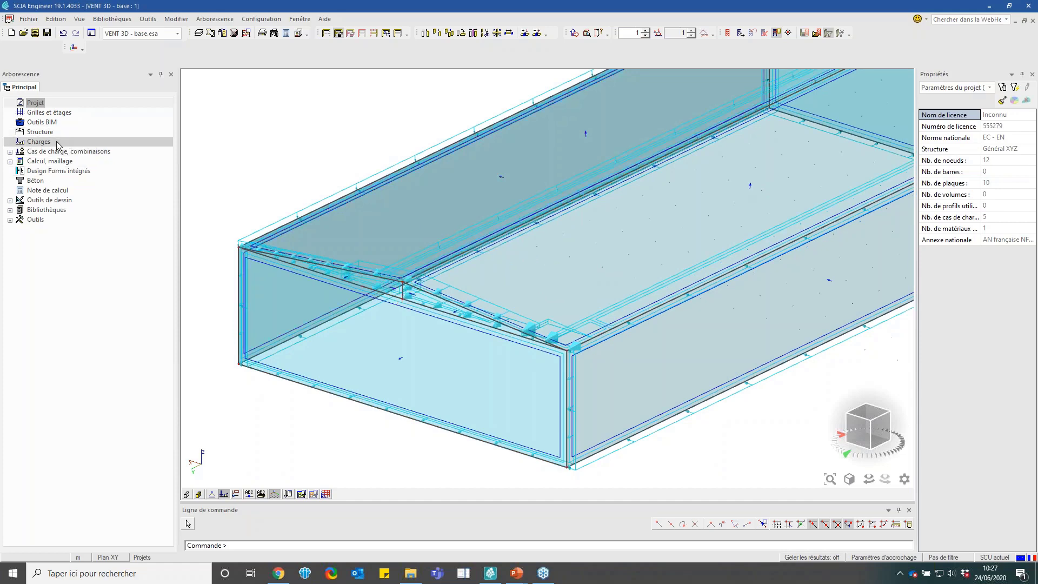
# Open the load service and the zone editor for roof panel D9, and compare its Cpe coefficients with the PowerPoint slide's tables
pyautogui.doubleClick(39, 141)
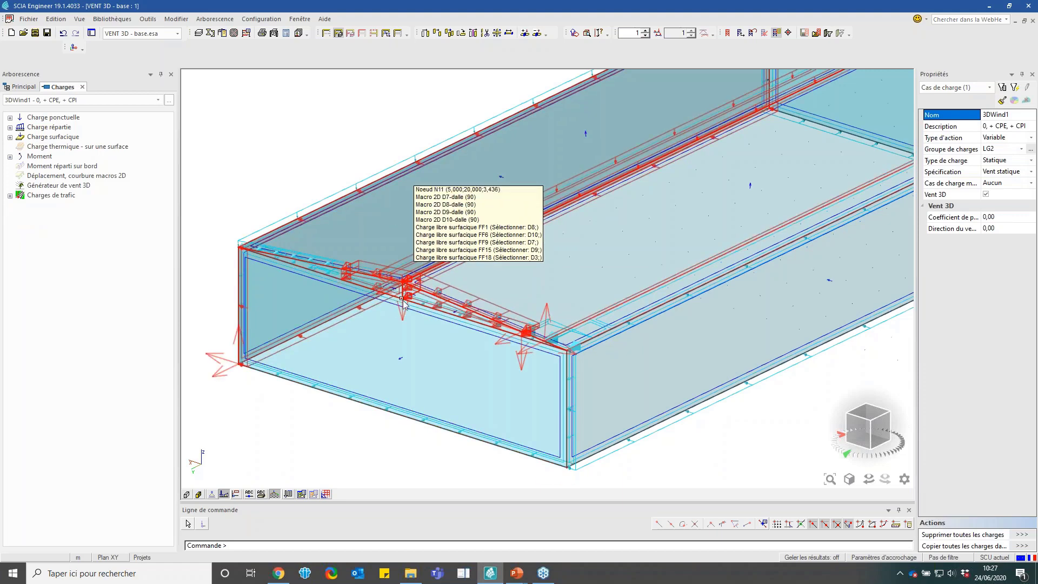
pyautogui.click(861, 428)
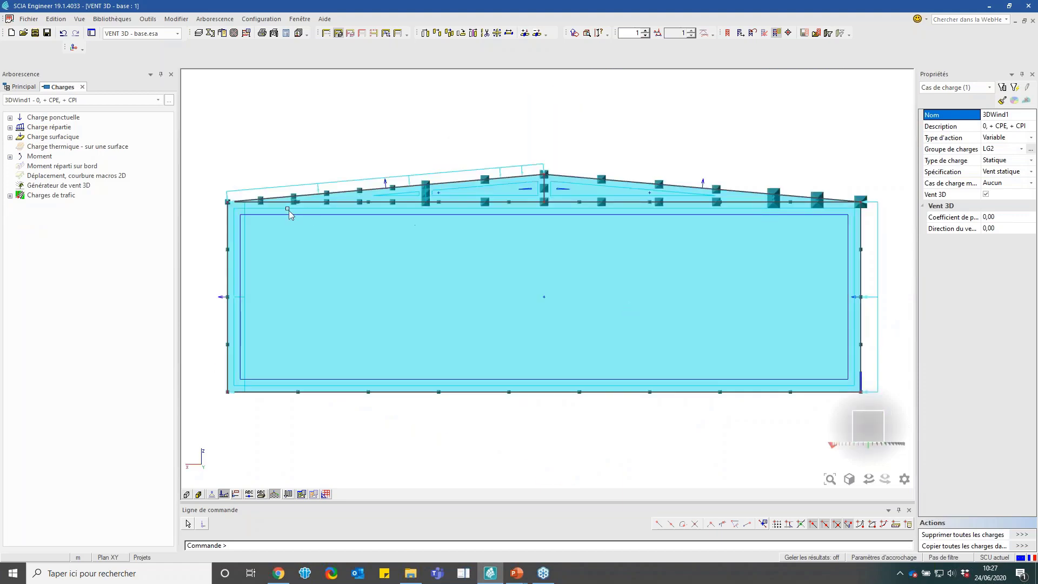
pyautogui.moveTo(881, 433); pyautogui.dragTo(857, 432)
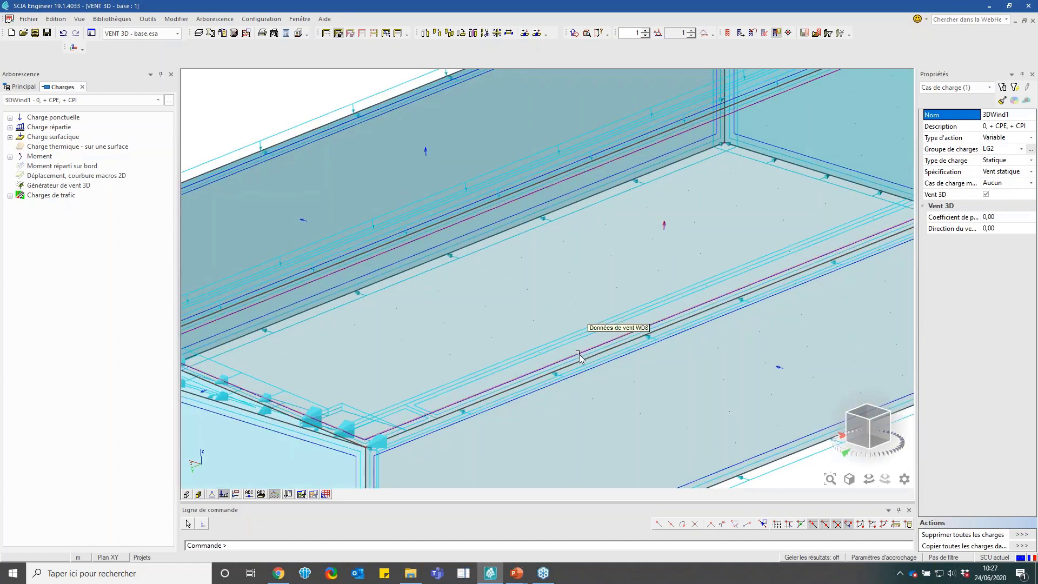
pyautogui.click(580, 355)
pyautogui.click(1024, 547)
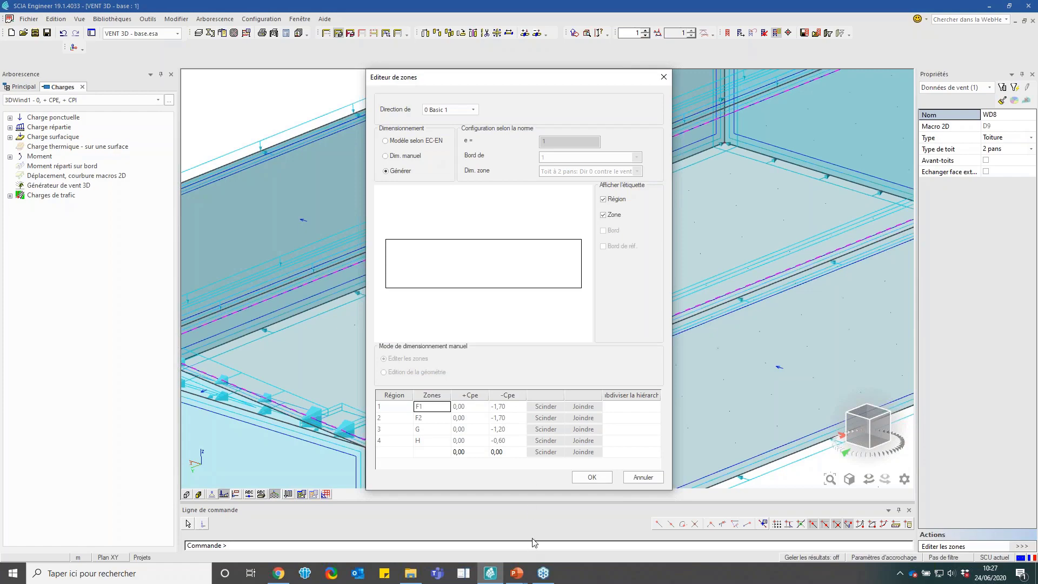
pyautogui.hotkey('alt', 'Tab')
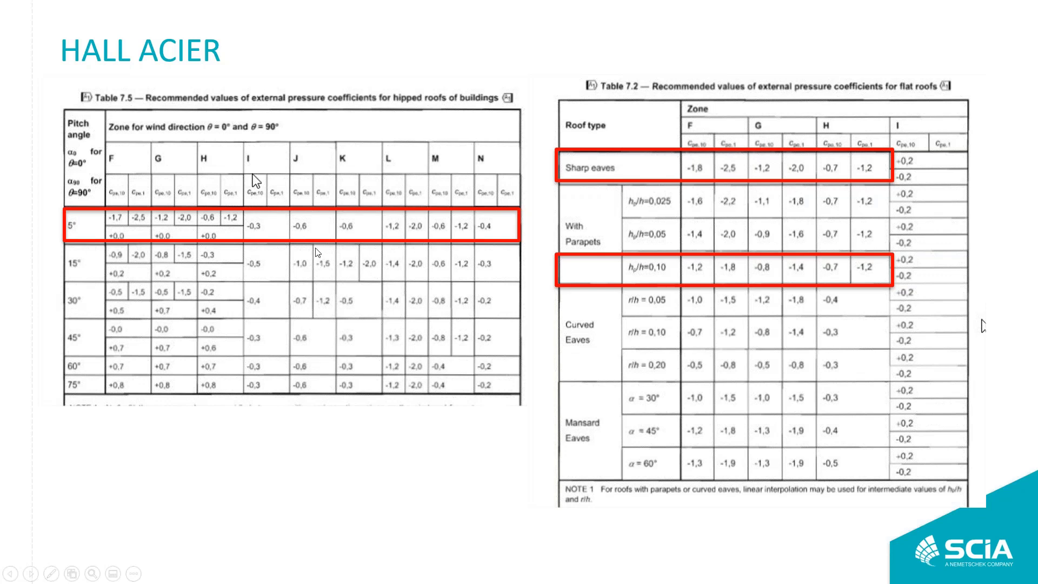
# Return to SCIA Engineer, close the zone editor, and review the load cases listed in the 3D wind generator
pyautogui.hotkey('alt', 'Tab')
pyautogui.click(459, 202)
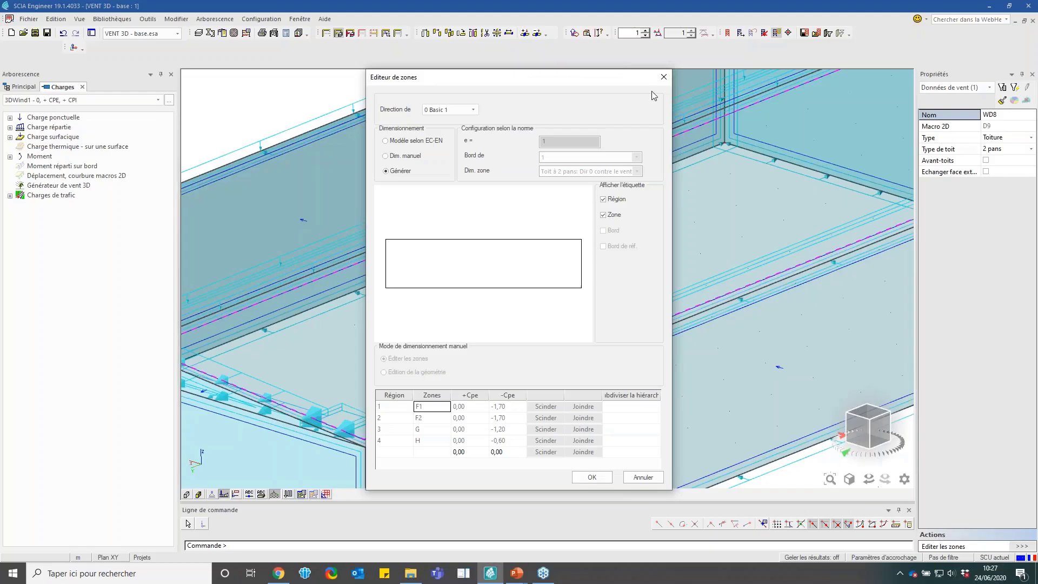
pyautogui.click(664, 77)
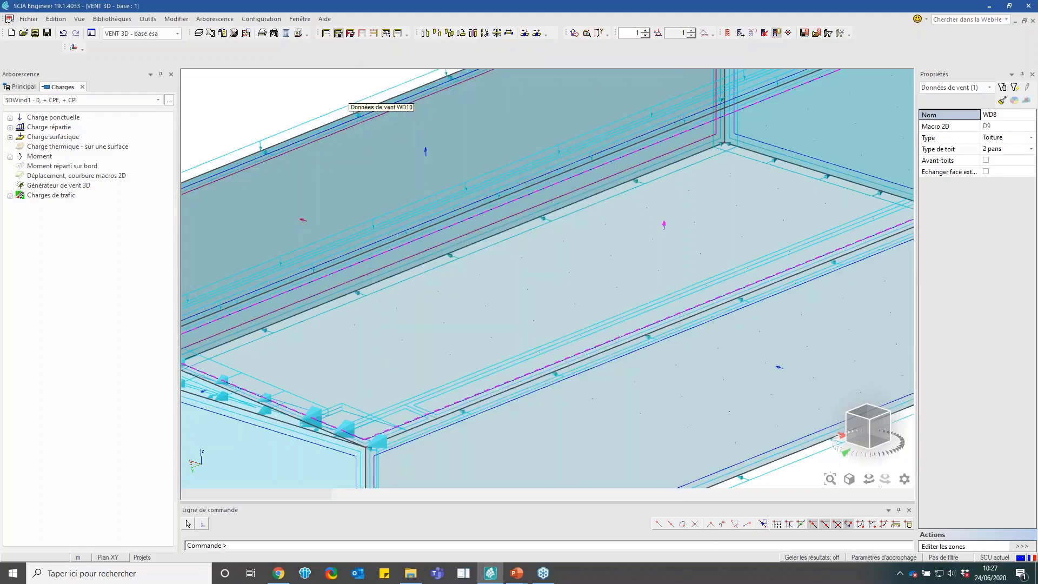
pyautogui.doubleClick(77, 187)
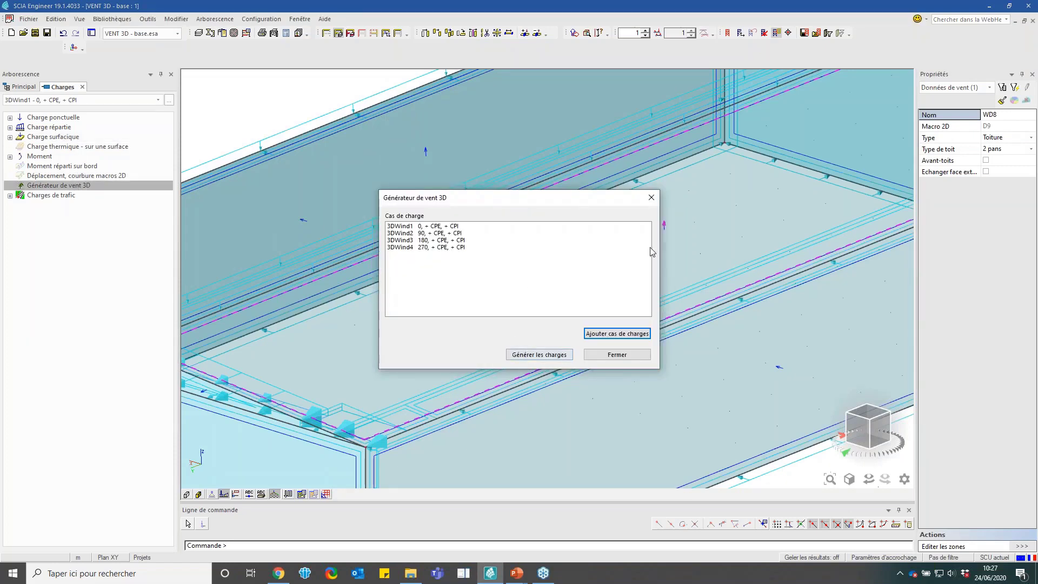
pyautogui.click(652, 197)
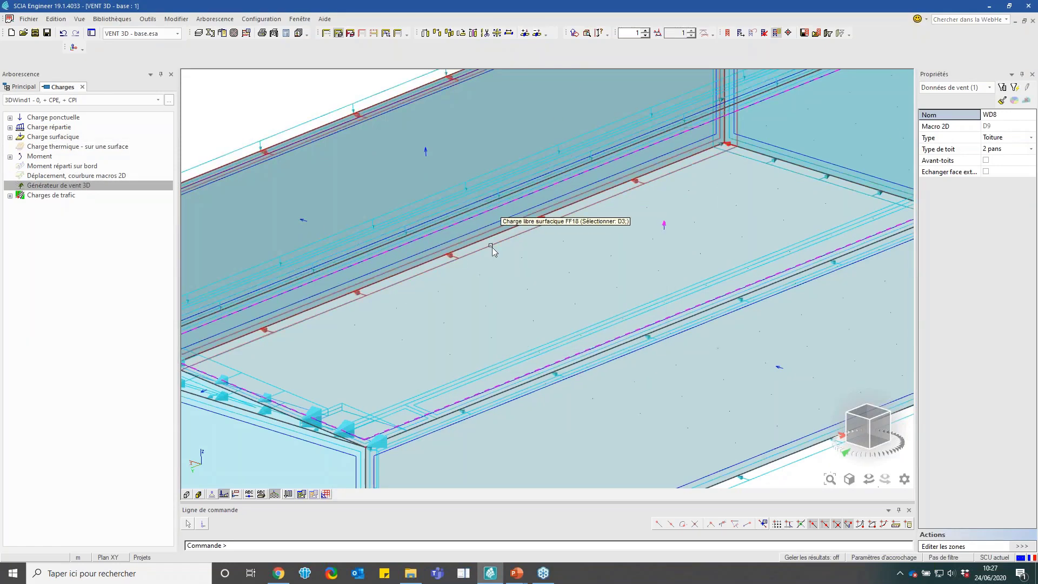
# Switch to the project VENT 3D - FLAT.esa and inspect the wind data of roof panel D10
pyautogui.scroll(-2, 492, 248)
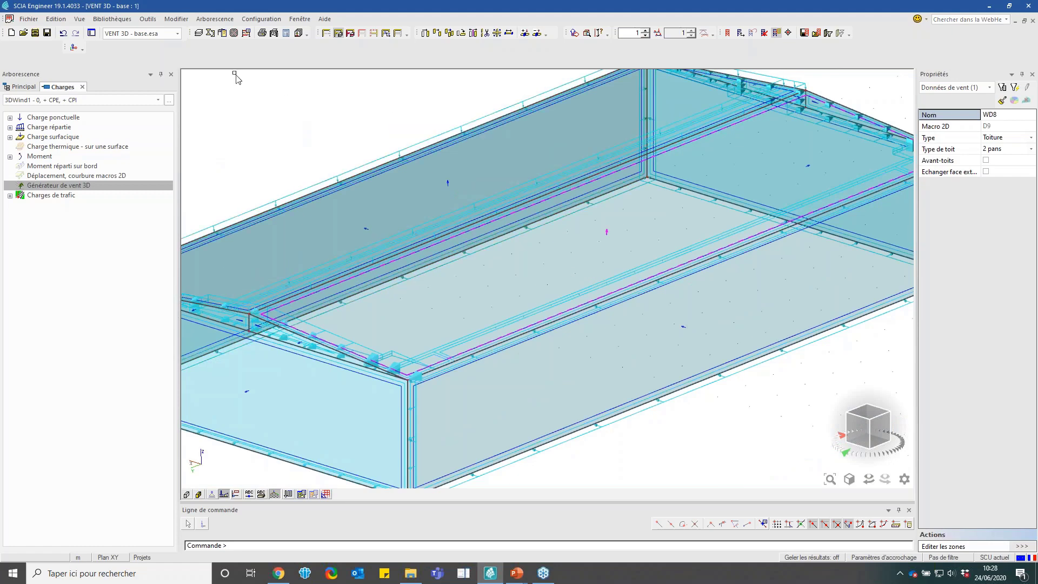
pyautogui.click(176, 33)
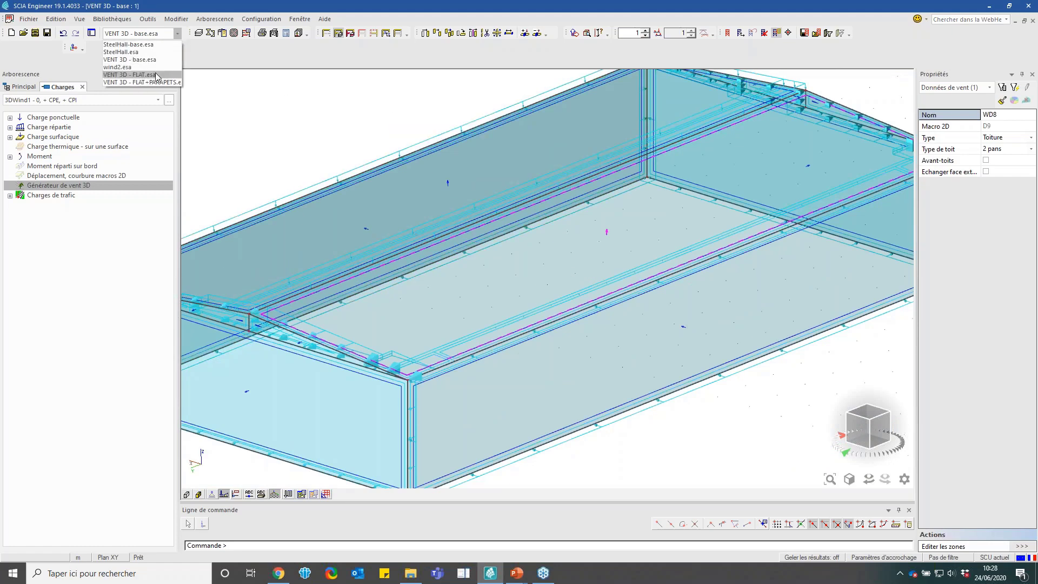
pyautogui.click(143, 75)
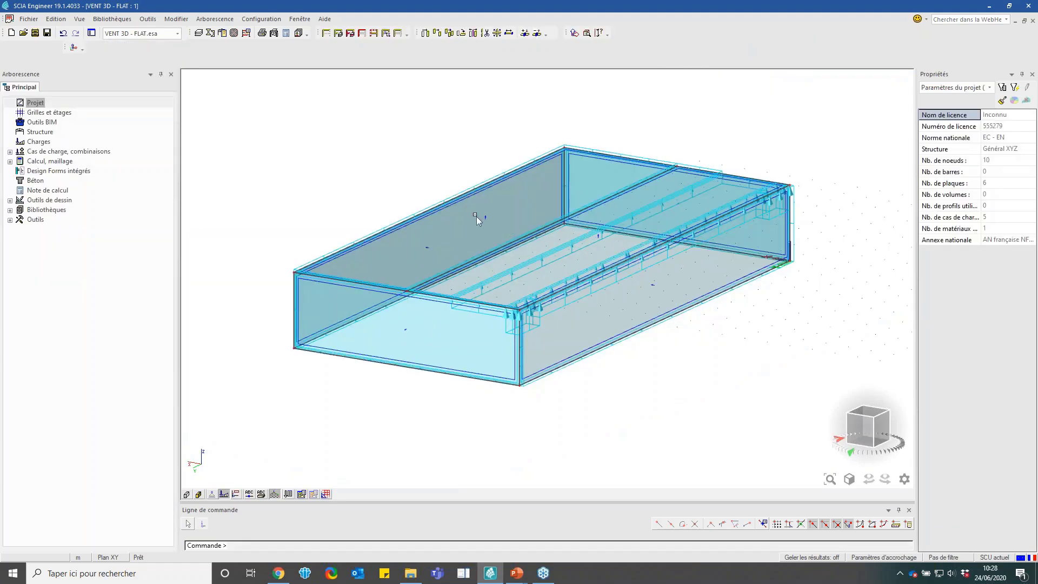
pyautogui.click(486, 219)
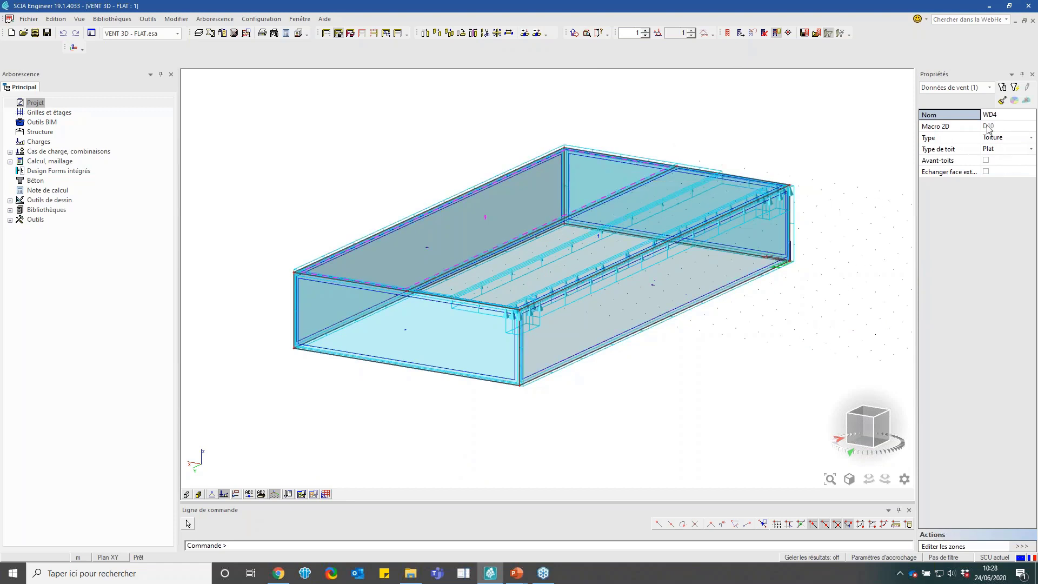
# Examine the wind loads along the flat roof's eaves, edges and midline from several views, and clear the selection
pyautogui.click(865, 427)
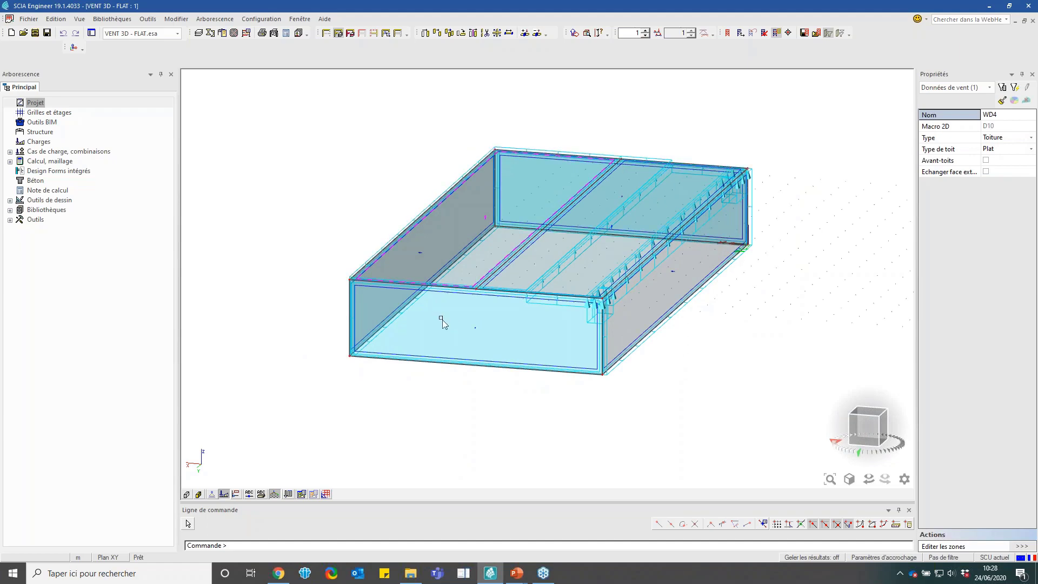
pyautogui.scroll(5, 486, 330)
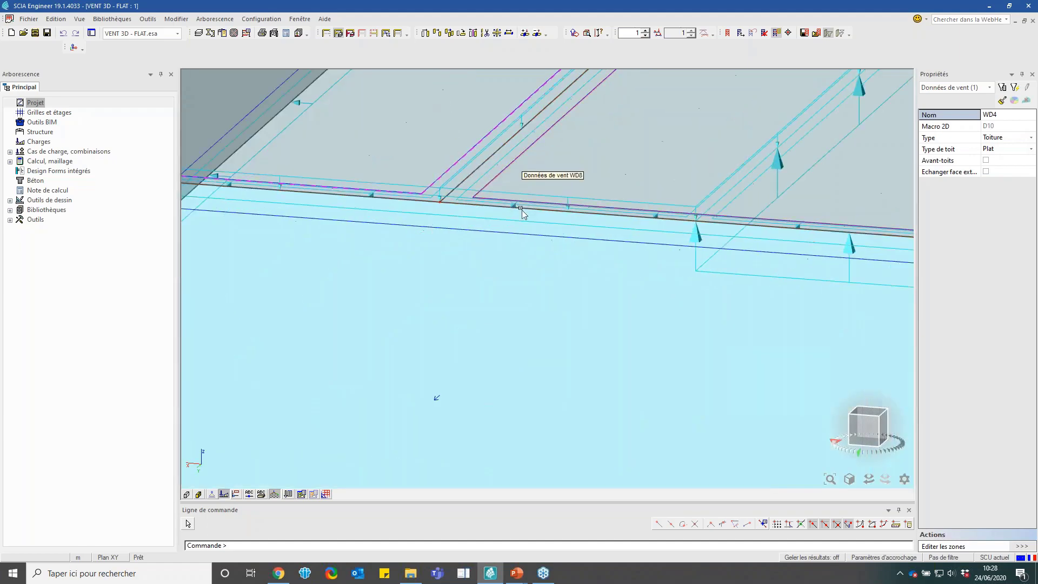
pyautogui.scroll(-5, 487, 222)
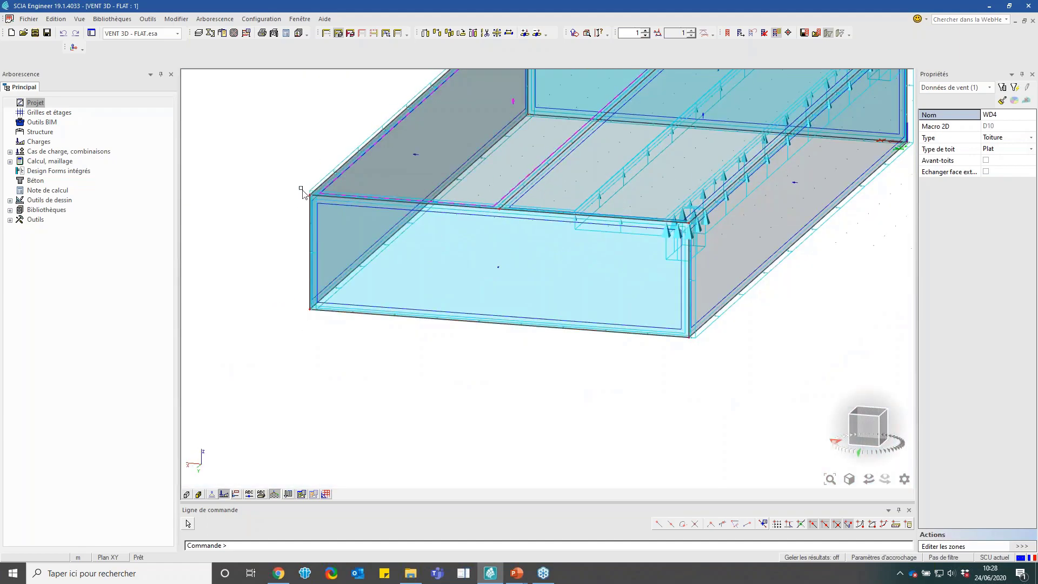
pyautogui.moveTo(865, 425); pyautogui.dragTo(848, 430)
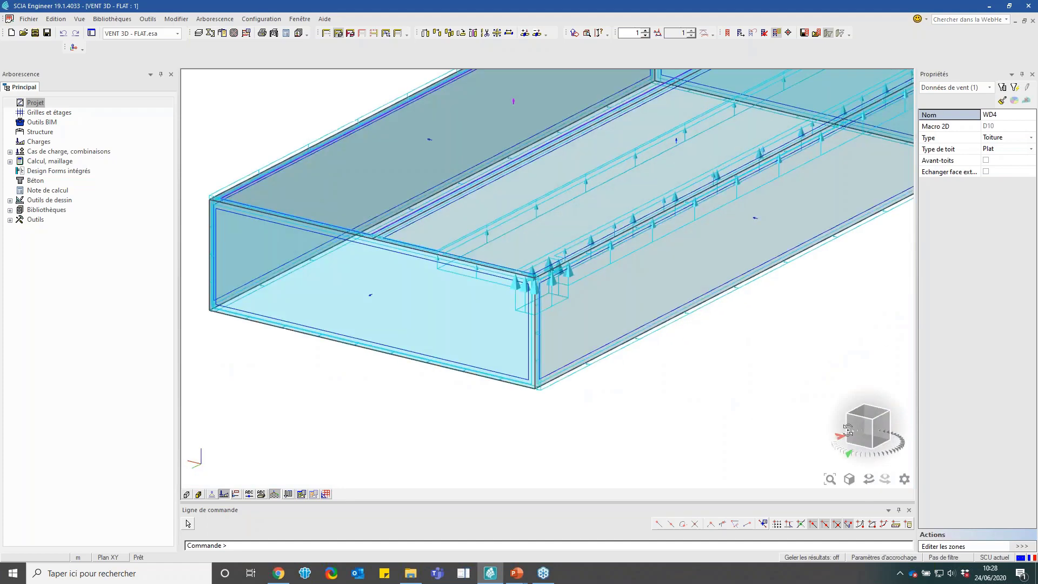
pyautogui.scroll(-4, 548, 334)
pyautogui.scroll(4, 609, 281)
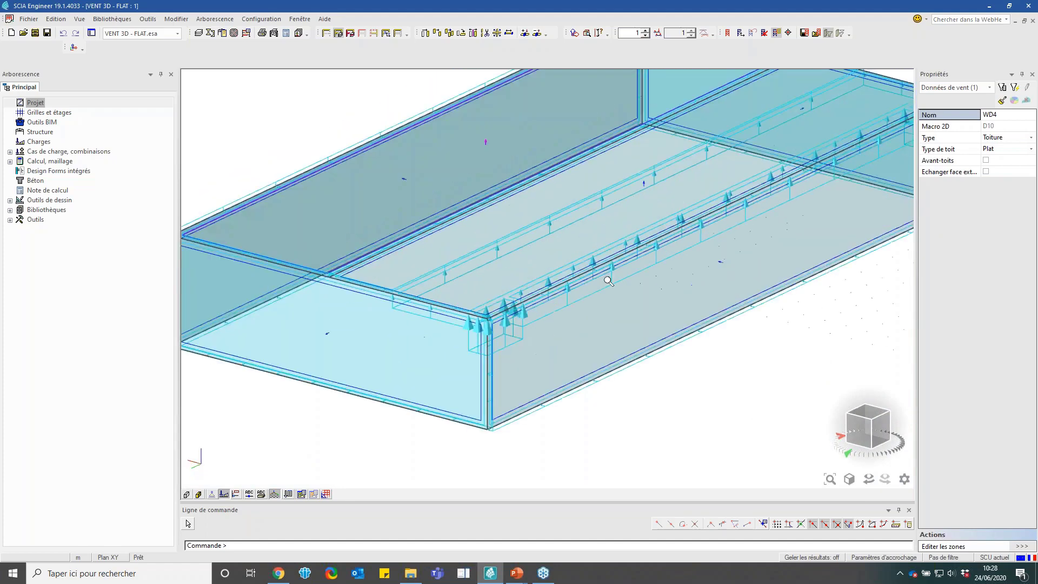
pyautogui.scroll(-4, 609, 282)
pyautogui.scroll(5, 630, 230)
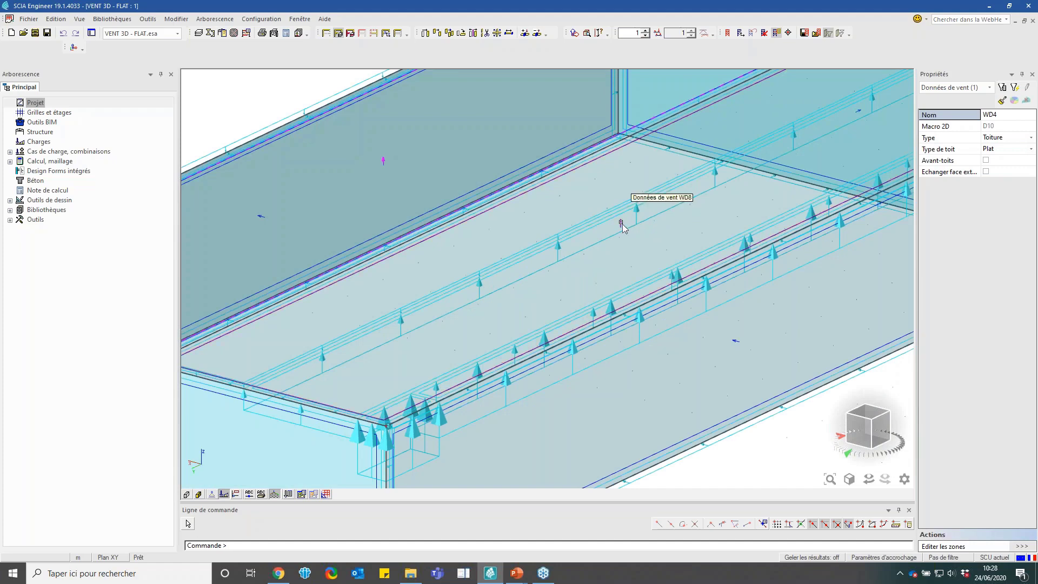
pyautogui.scroll(-4, 626, 227)
pyautogui.scroll(3, 493, 201)
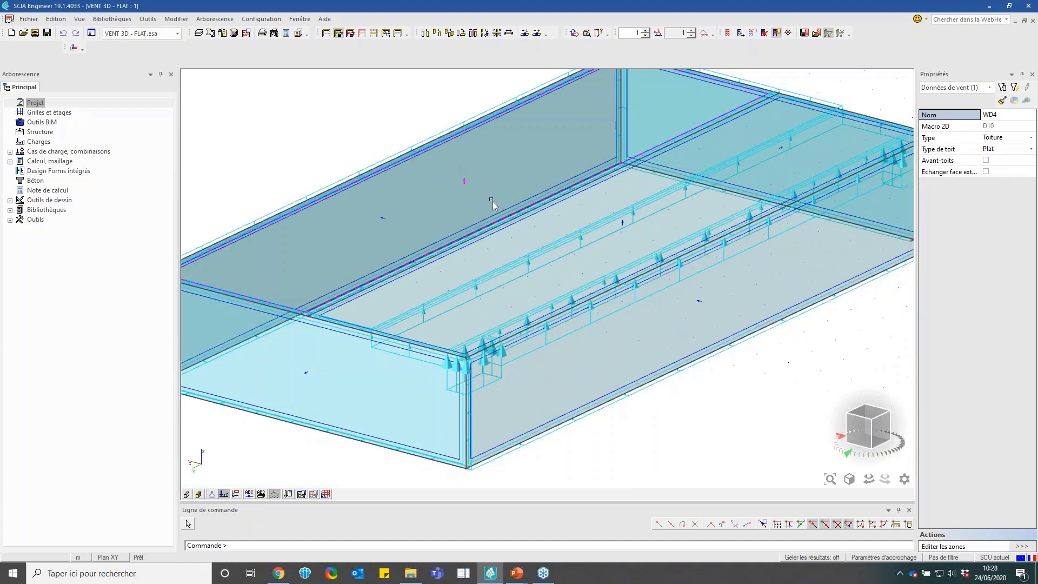
pyautogui.press('Escape')
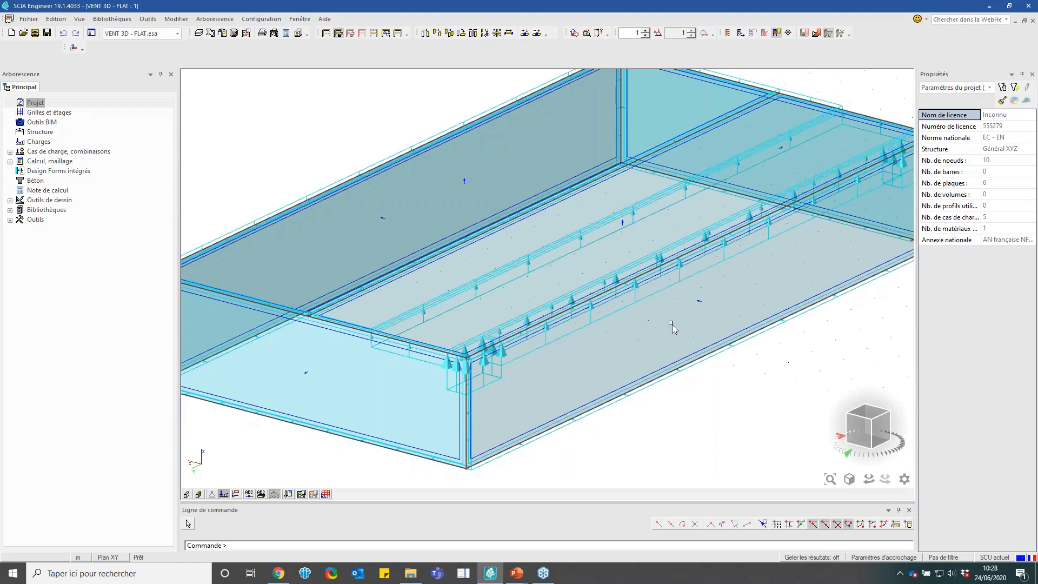
# Open the zone editor for flat roof panel D9 and compare its Cpe coefficients with Table 7.2 on the PowerPoint slide
pyautogui.click(543, 216)
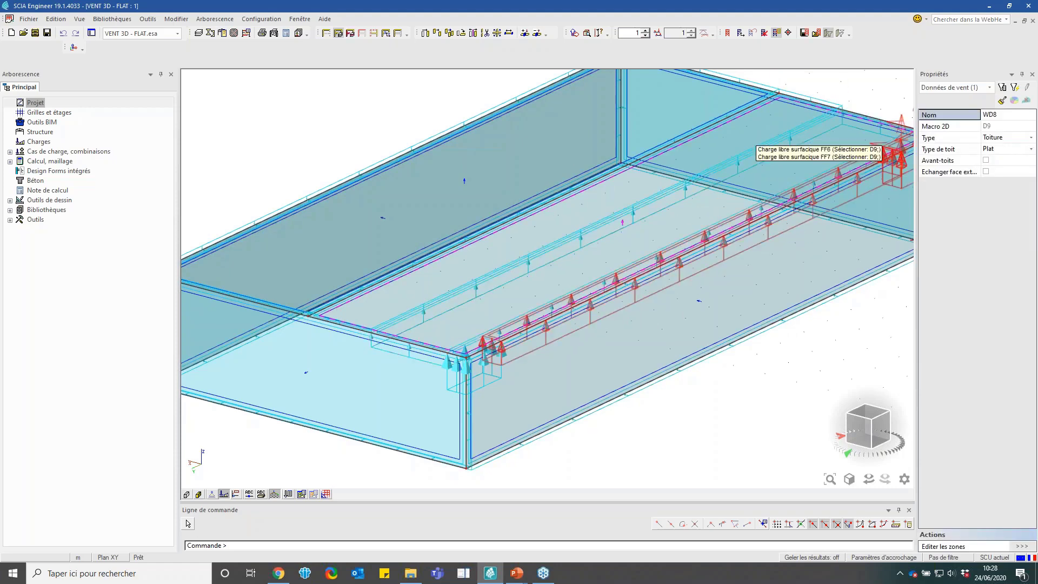
pyautogui.click(1022, 548)
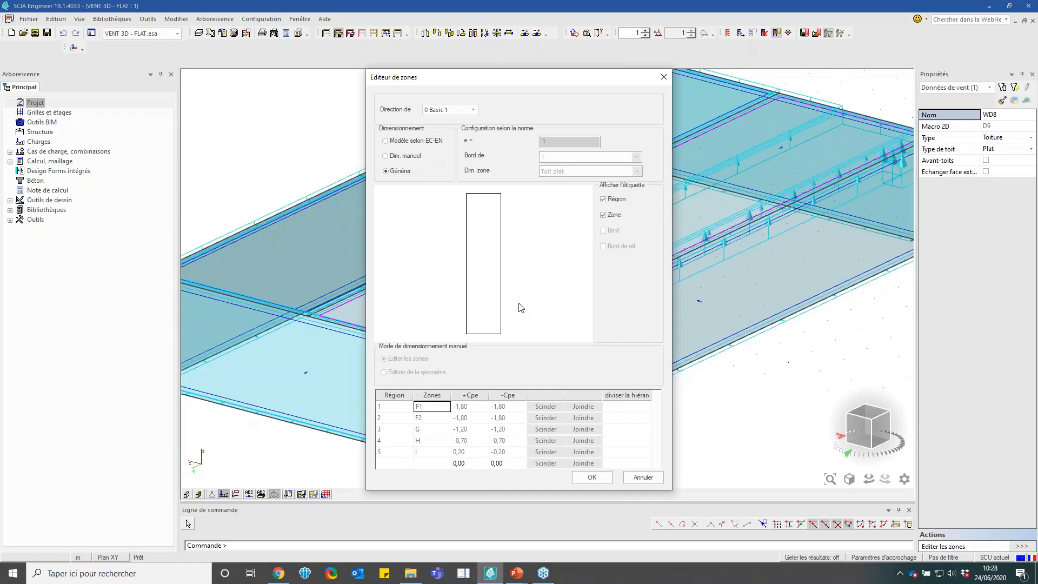
pyautogui.hotkey('alt', 'Tab')
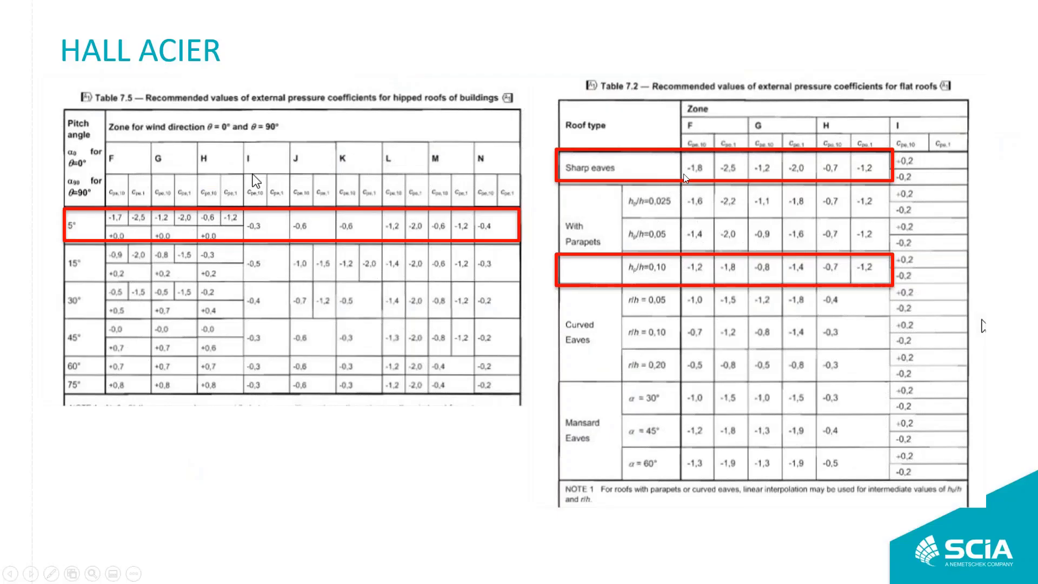
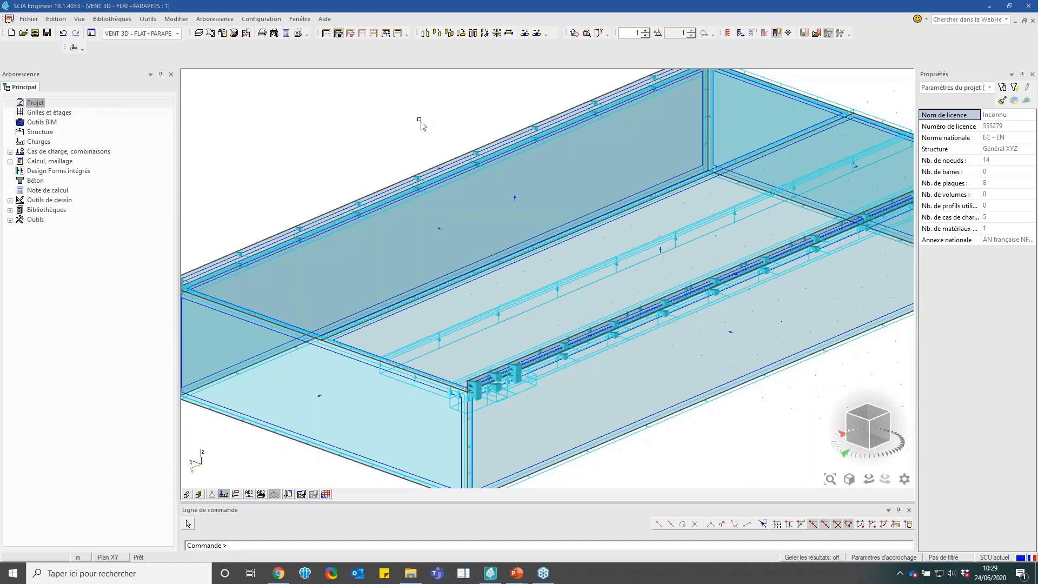
# Switch to the PowerPoint presentation and go back through the slides to the Using GoToWebinar slide
pyautogui.hotkey('alt', 'Tab')
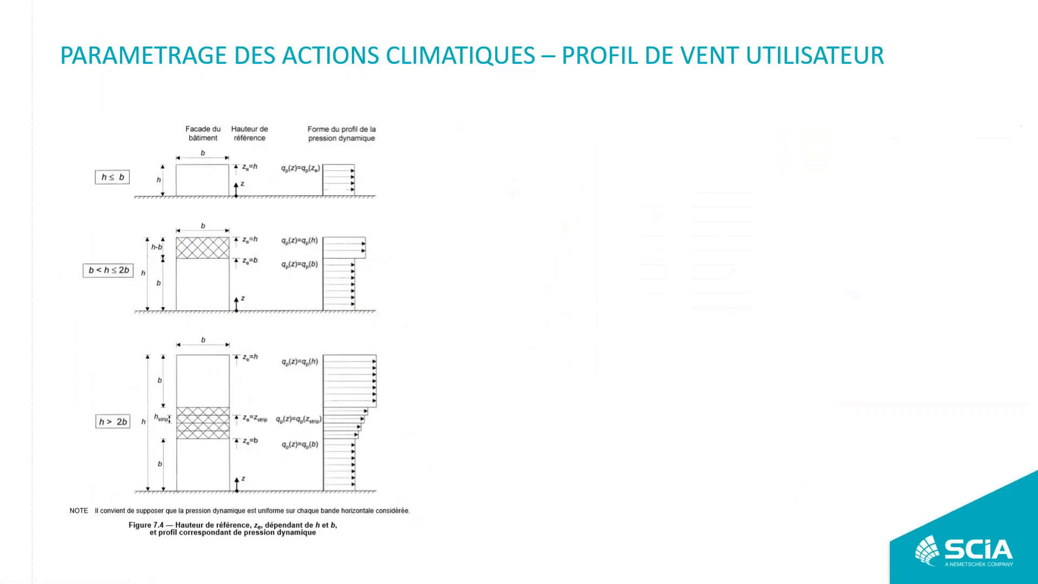
pyautogui.press('Left')
pyautogui.press('Left')
pyautogui.press('Left')
pyautogui.press('Left')
pyautogui.press('Left')
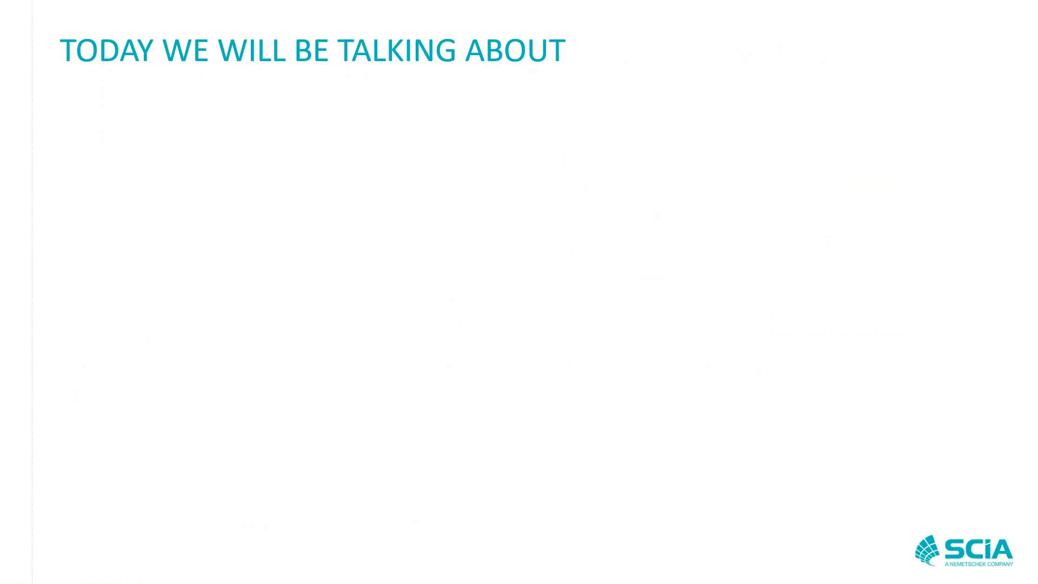
pyautogui.press('Left')
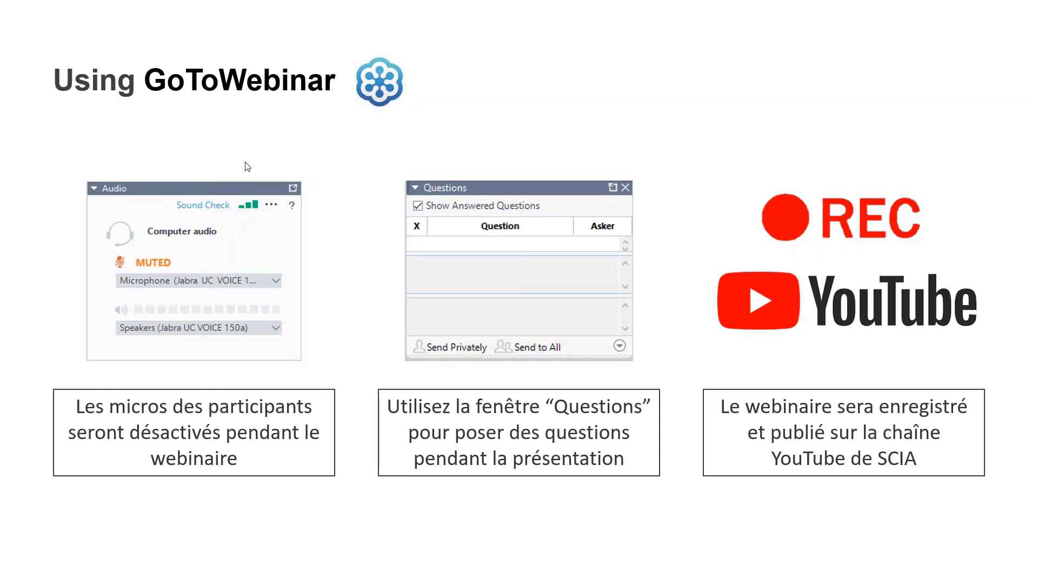
# Return to SCIA Engineer and review the Eurocode snow load configuration in the project's action settings
pyautogui.hotkey('alt', 'Tab')
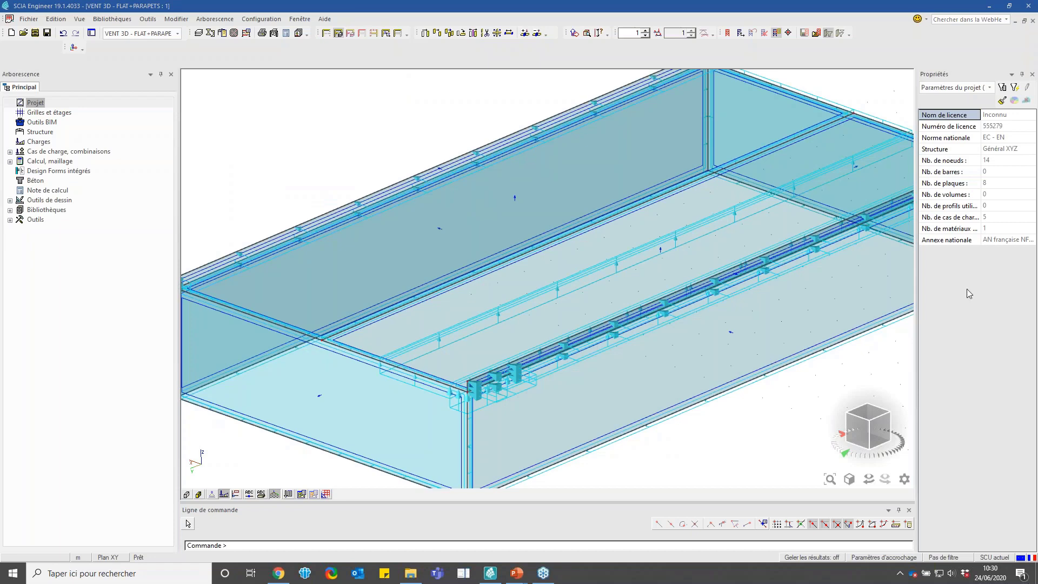
pyautogui.scroll(-3, 487, 243)
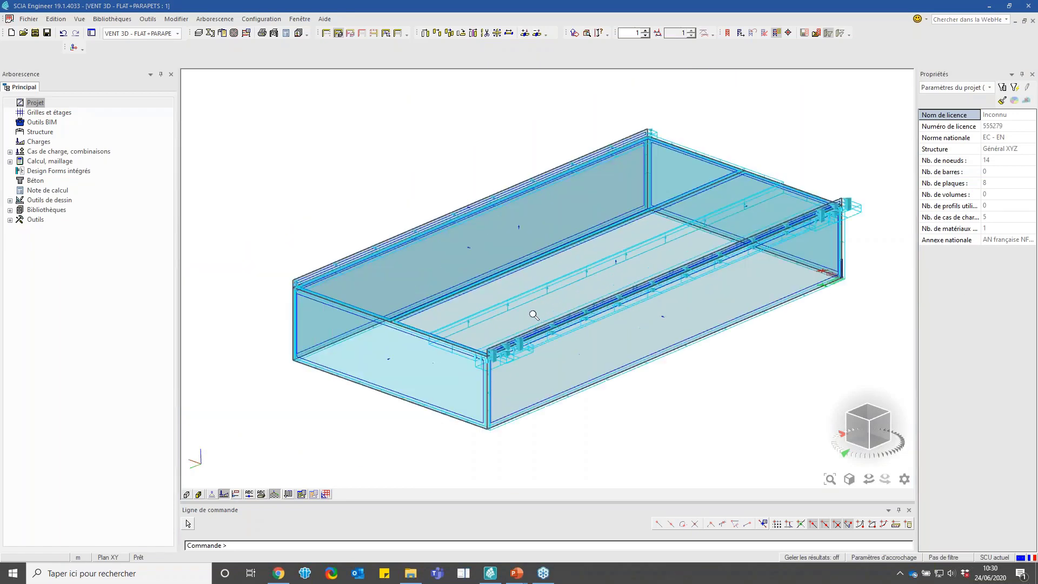
pyautogui.doubleClick(36, 103)
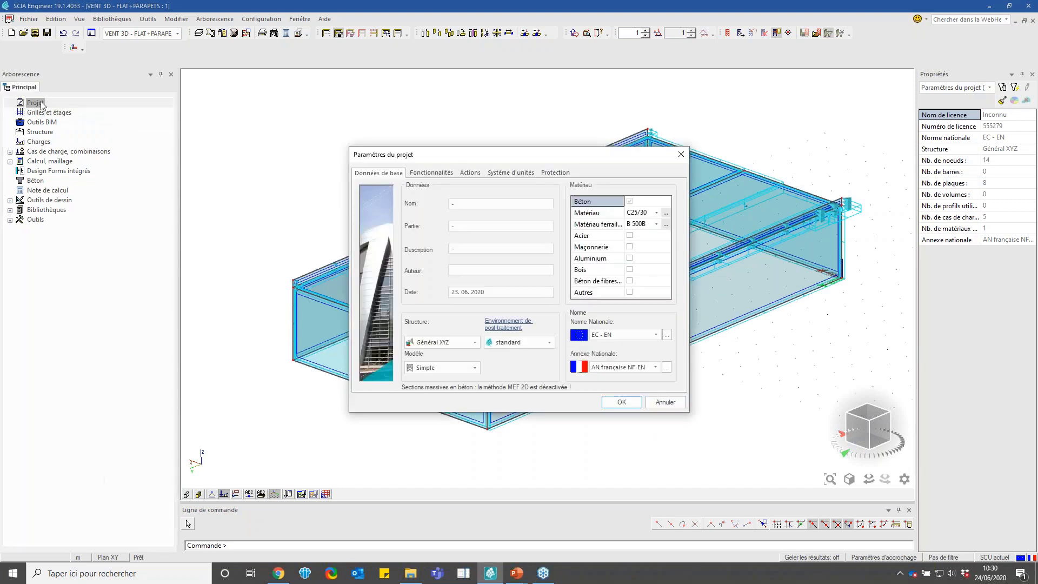
pyautogui.click(470, 172)
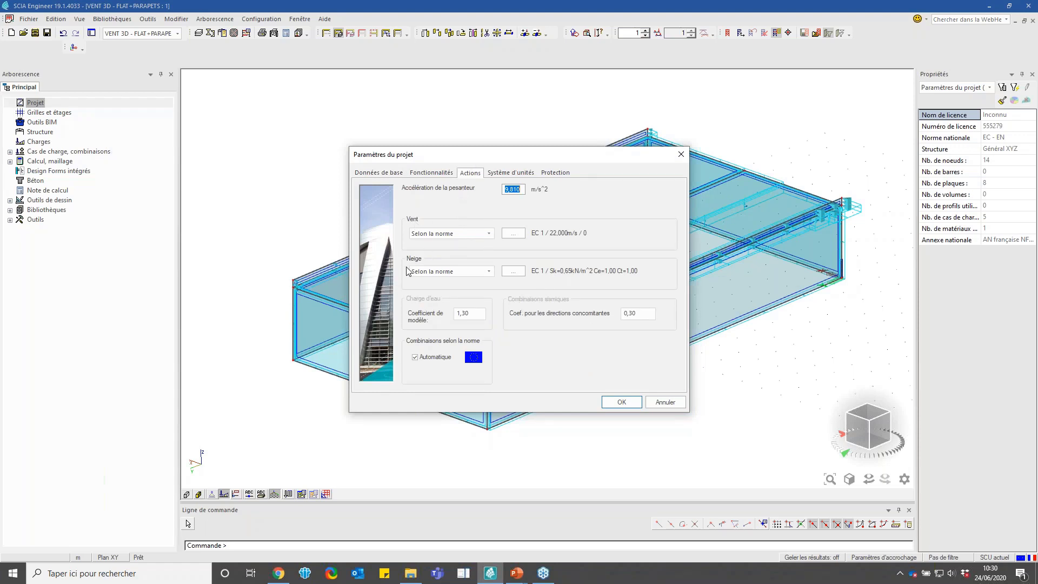
pyautogui.click(523, 273)
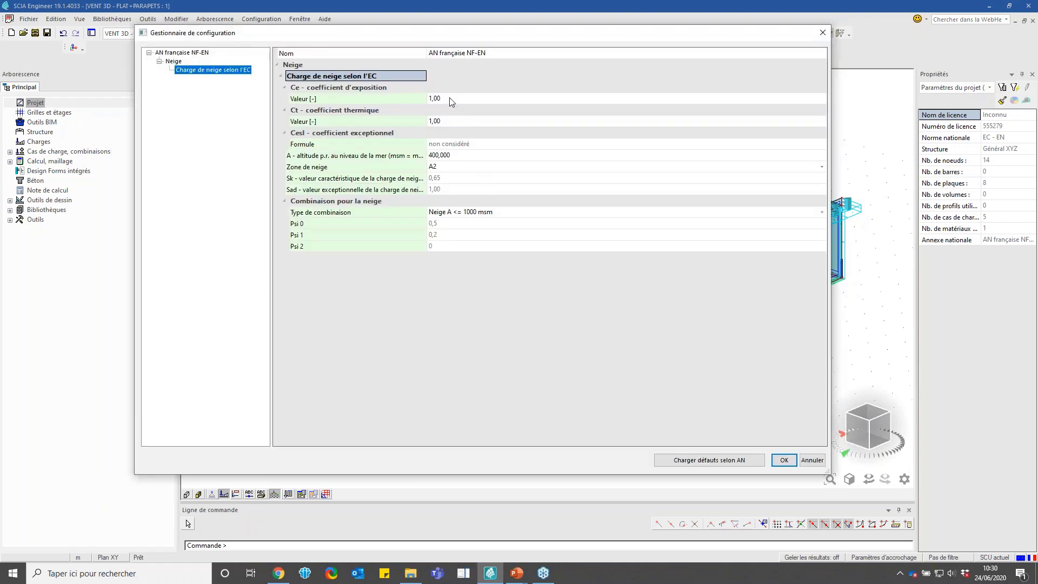
pyautogui.click(823, 33)
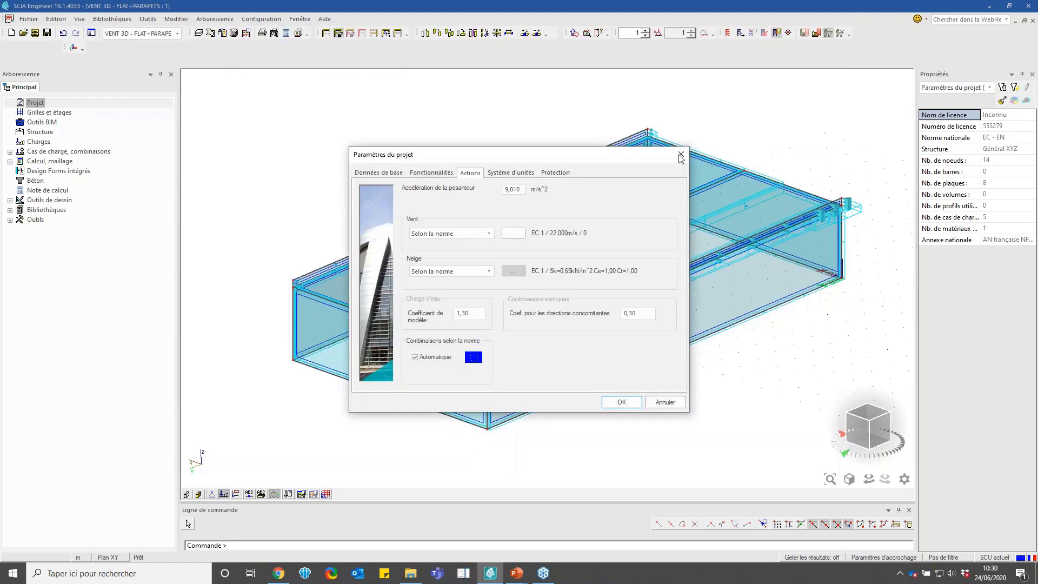
# Keep the project's snow action defined according to the code and choose snow zone A2 in its configuration
pyautogui.click(487, 272)
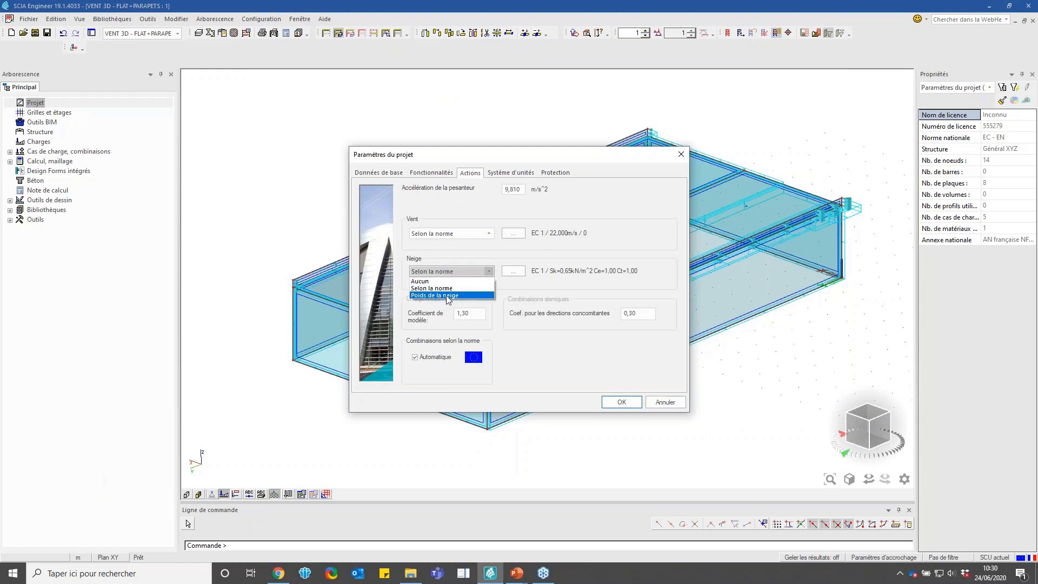
pyautogui.click(478, 288)
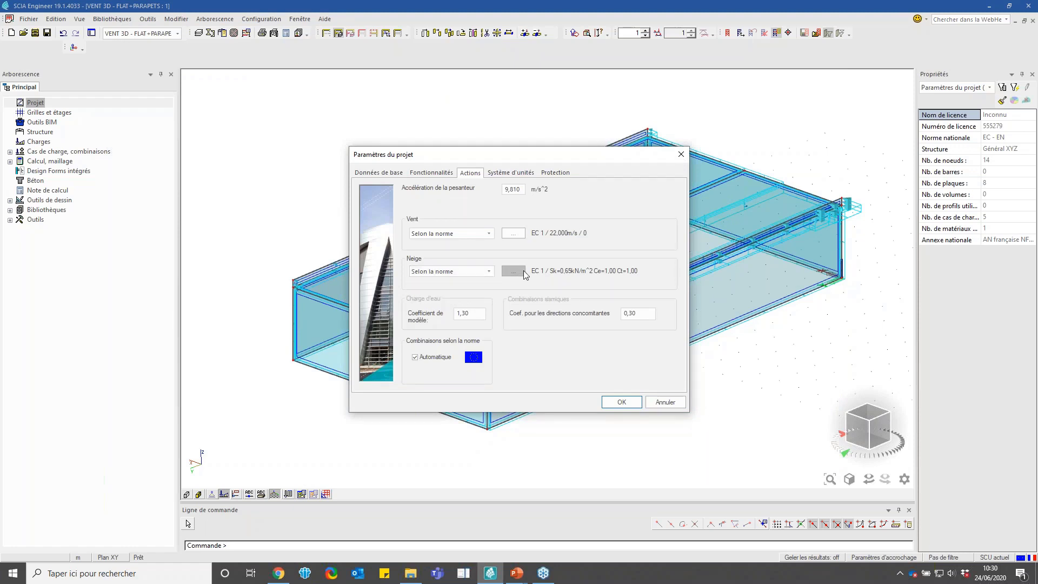
pyautogui.click(514, 271)
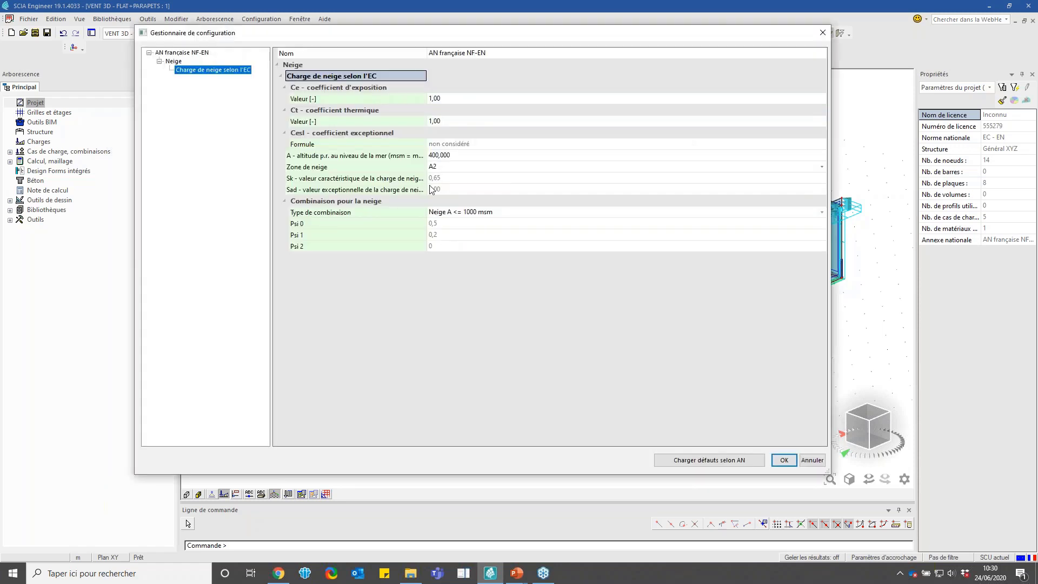
pyautogui.click(456, 169)
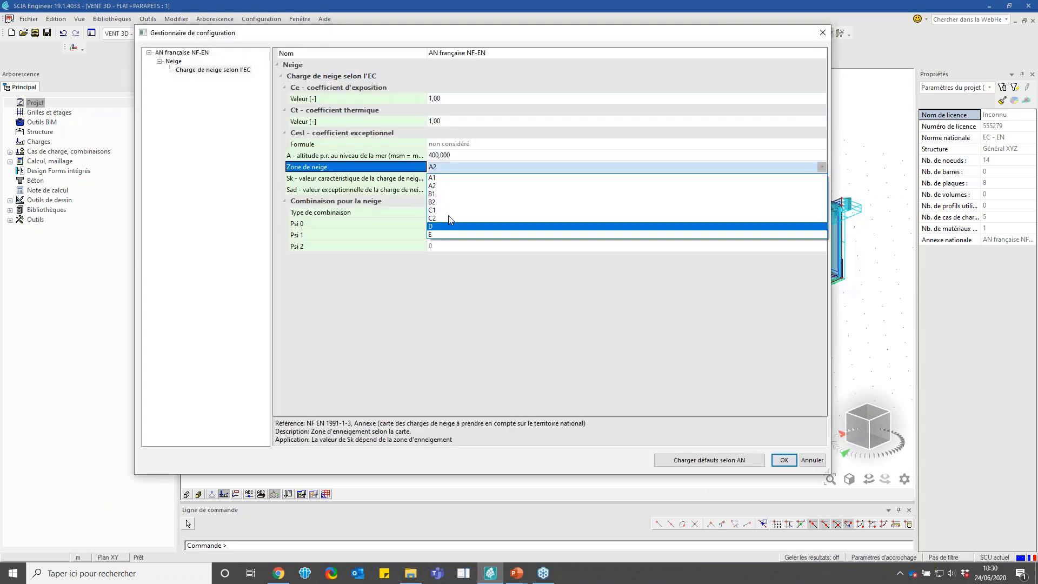
pyautogui.click(455, 186)
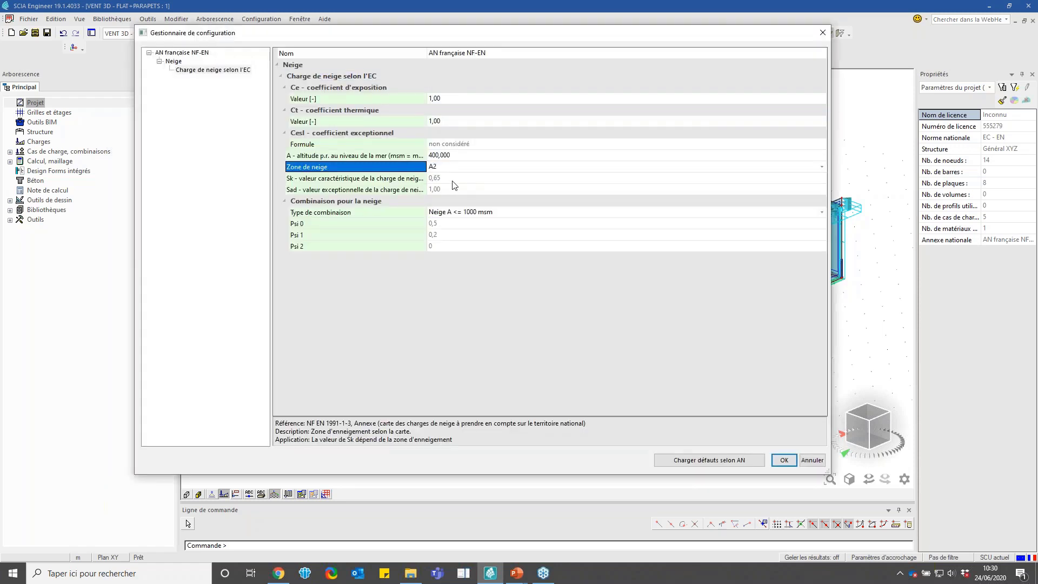
# Set the site altitude to 50 m, keep the snow combination type Neige A <= 1000 msm, and accept the project settings
pyautogui.click(387, 157)
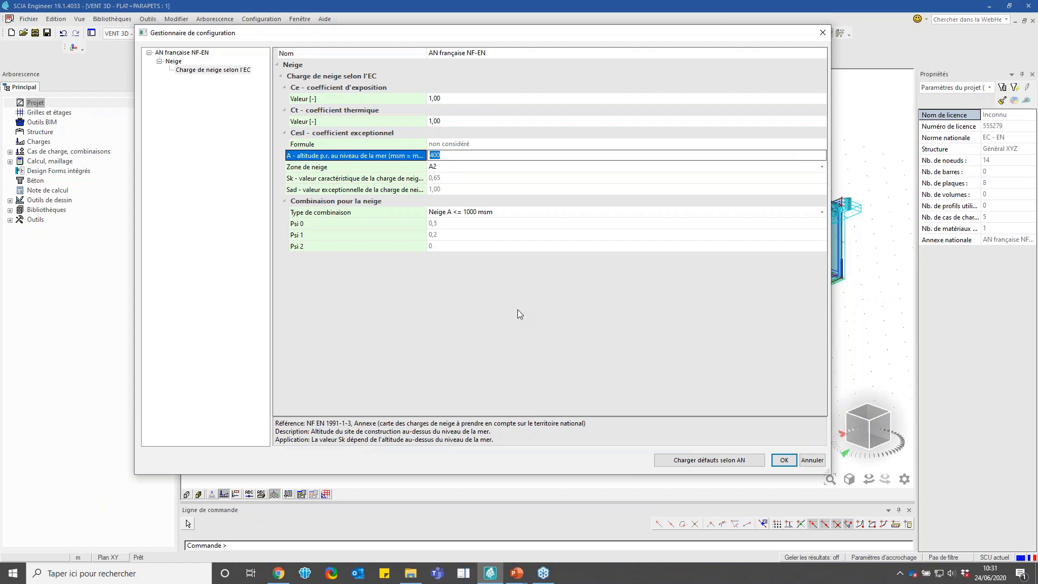
pyautogui.click(470, 166)
pyautogui.click(472, 167)
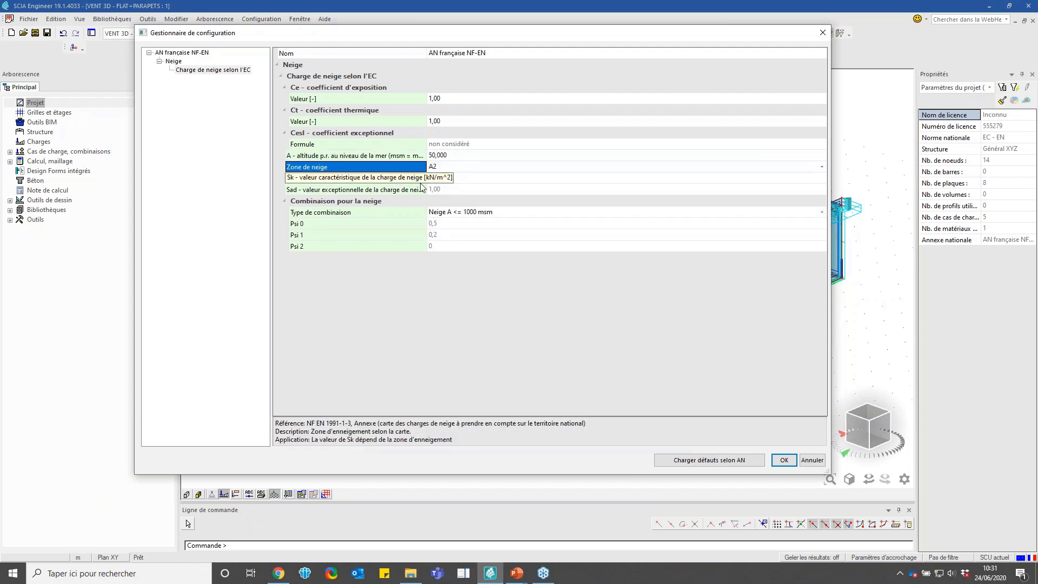
pyautogui.click(453, 213)
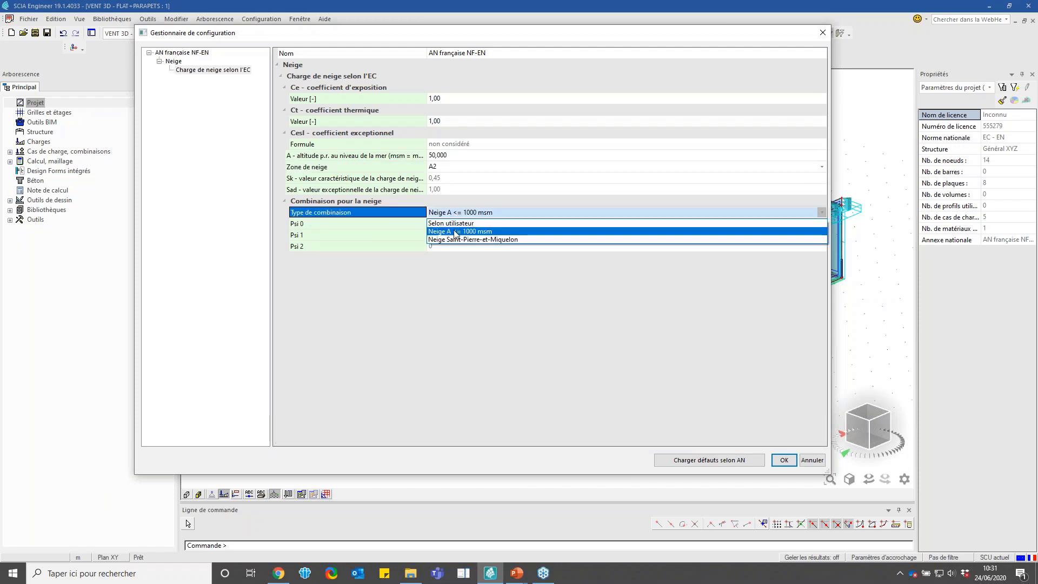
pyautogui.click(454, 231)
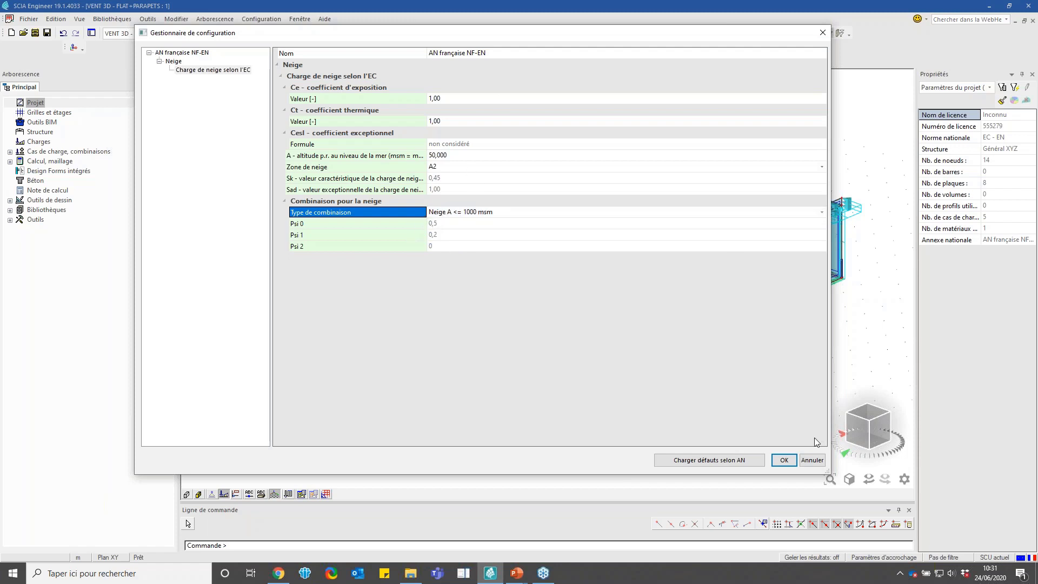
pyautogui.click(784, 460)
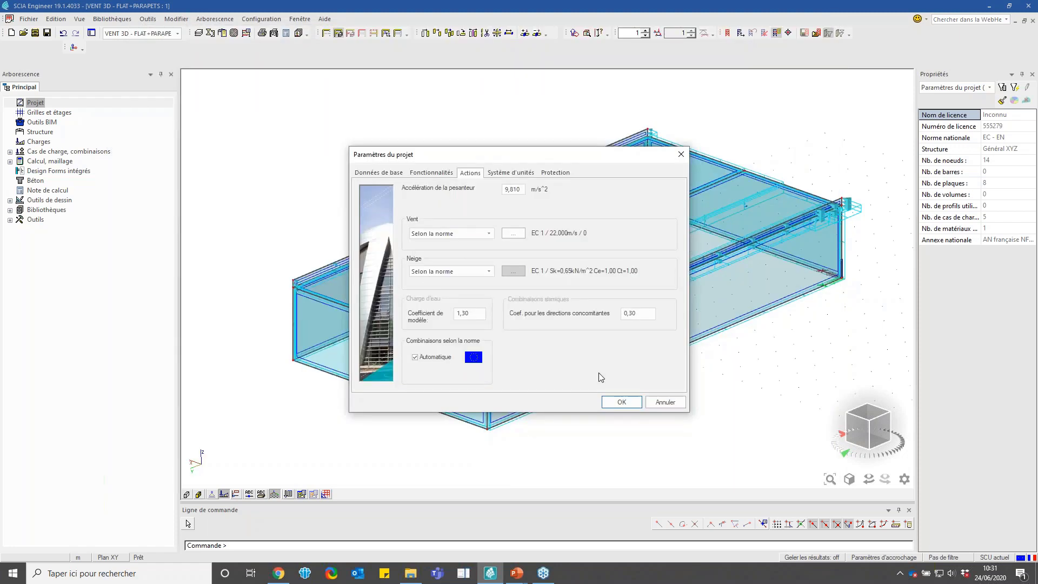
pyautogui.click(622, 403)
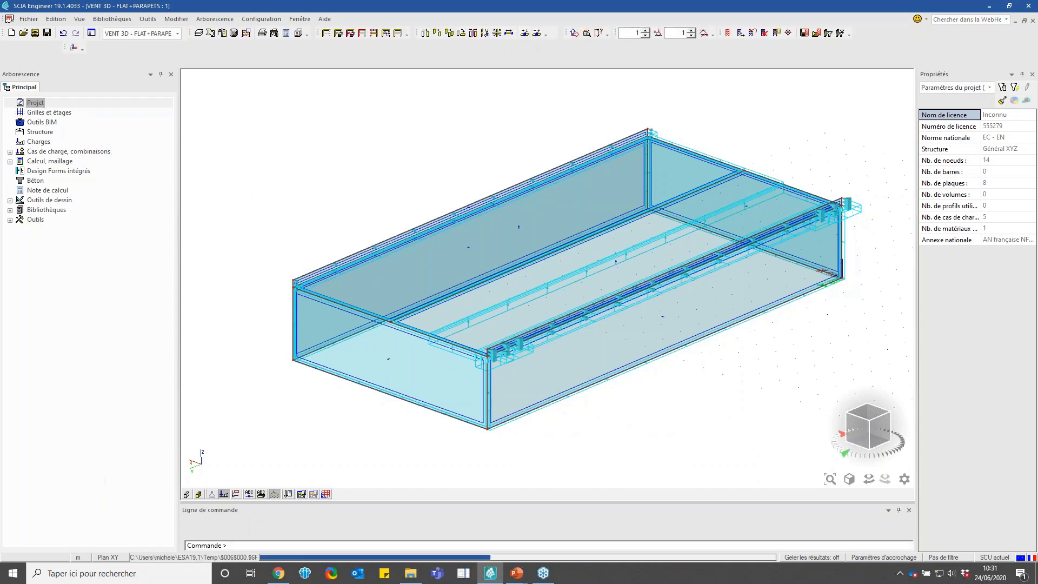
# Copy the self-weight load case LC1 as a new load case named N and set its action type to Variable
pyautogui.click(45, 133)
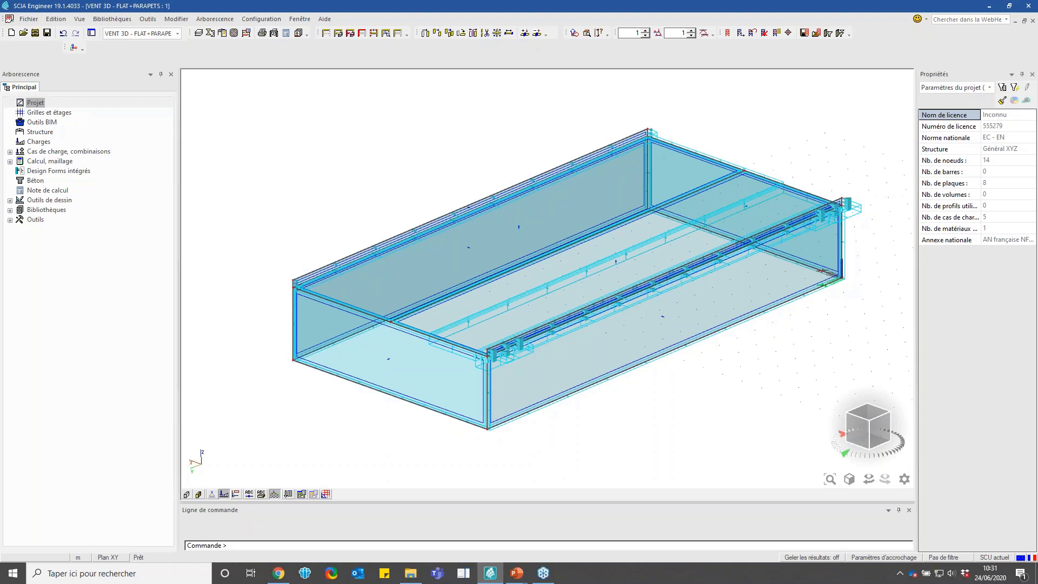
pyautogui.click(44, 141)
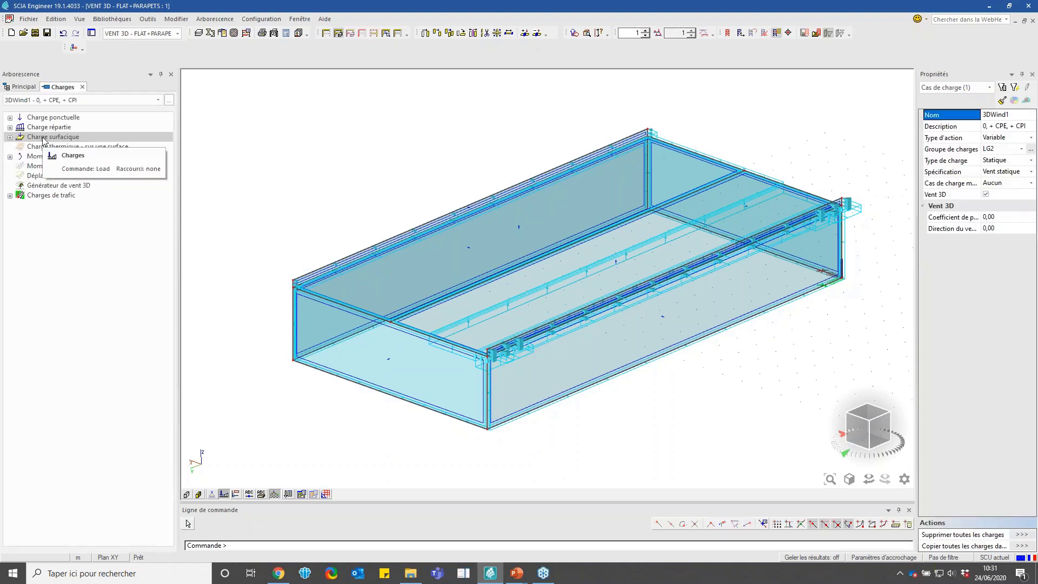
pyautogui.click(168, 99)
pyautogui.click(313, 164)
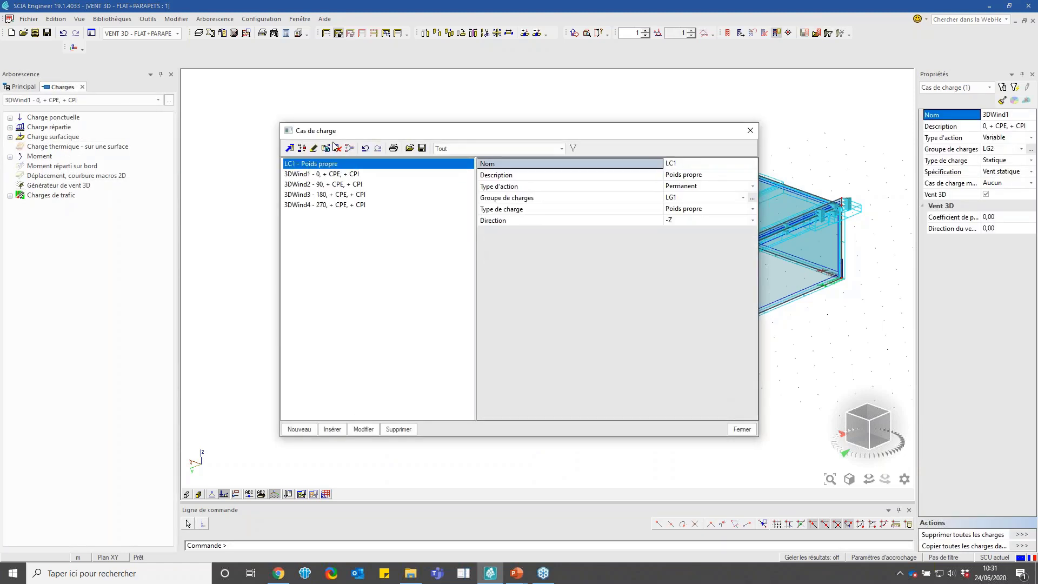
pyautogui.click(325, 148)
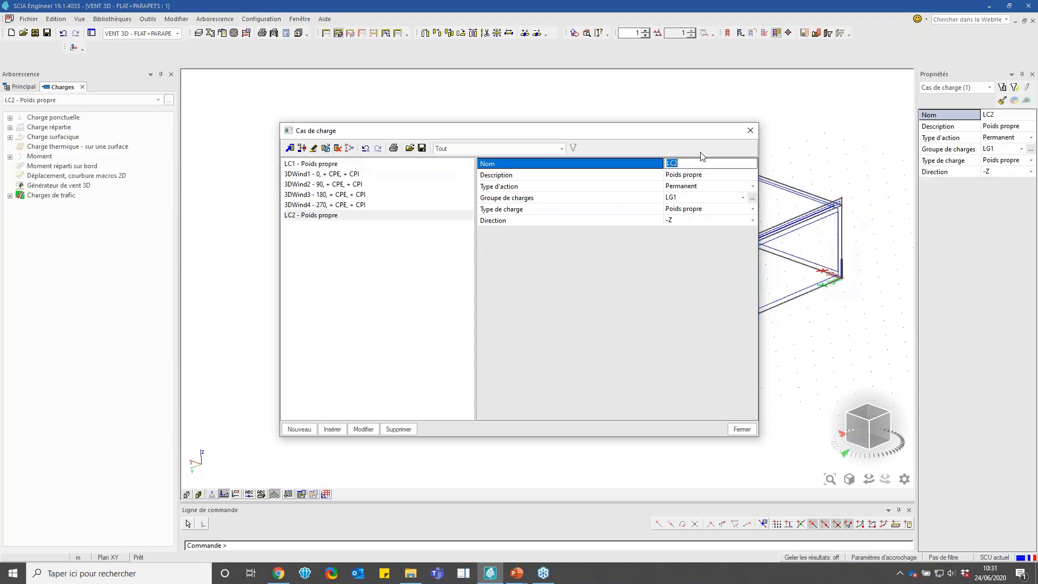
pyautogui.write('N')
pyautogui.click(684, 186)
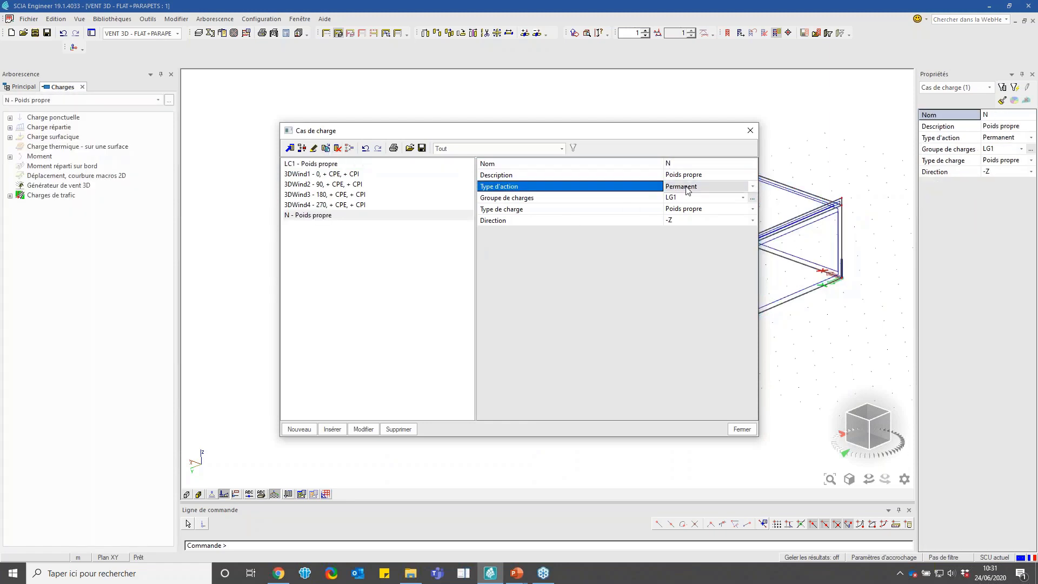
pyautogui.click(685, 199)
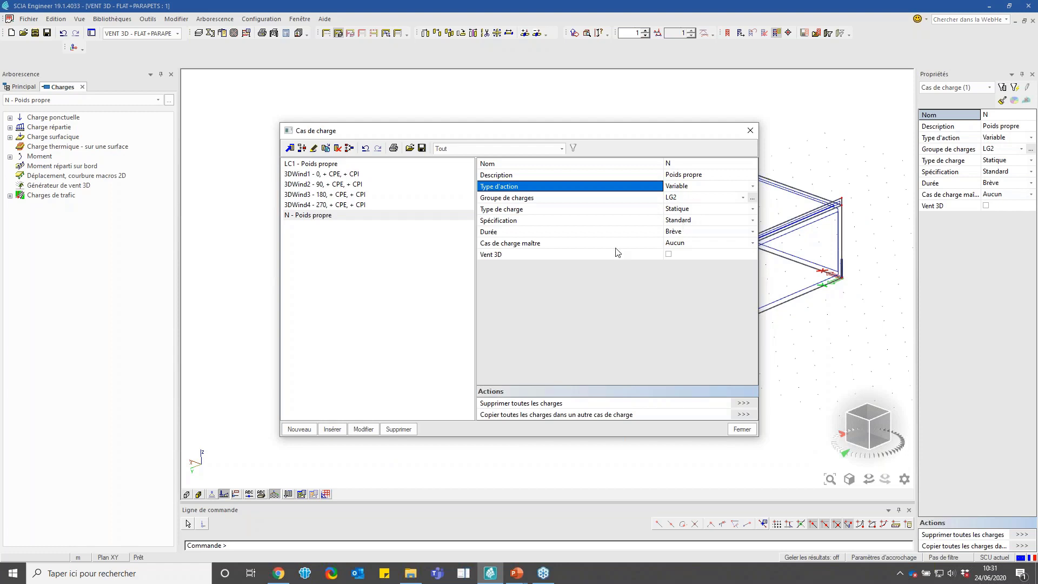
# Set the load type of load group LG2 to Neige and close the load case manager
pyautogui.click(754, 201)
pyautogui.click(754, 199)
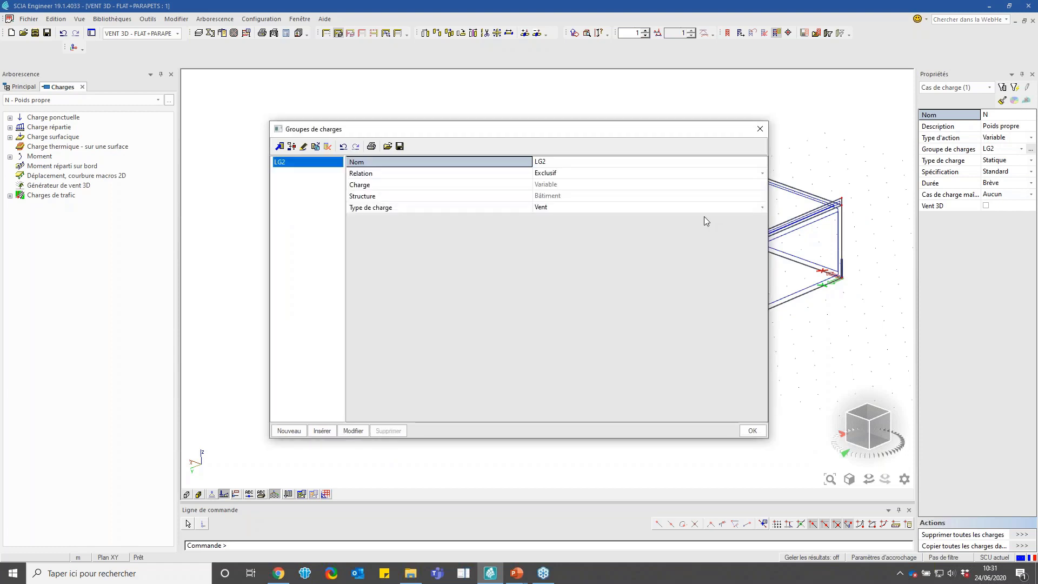
pyautogui.click(682, 210)
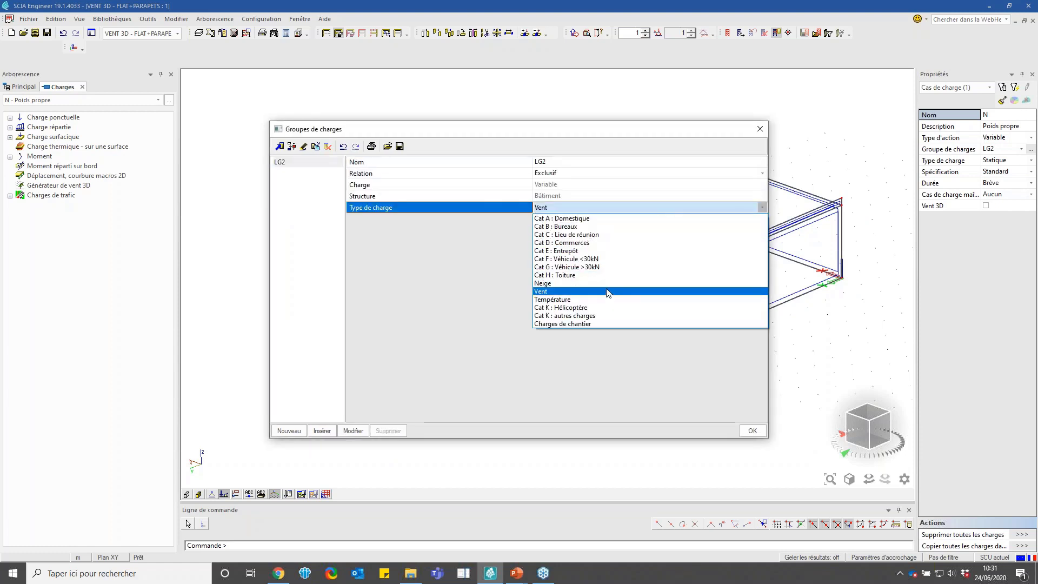
pyautogui.click(617, 283)
pyautogui.click(760, 432)
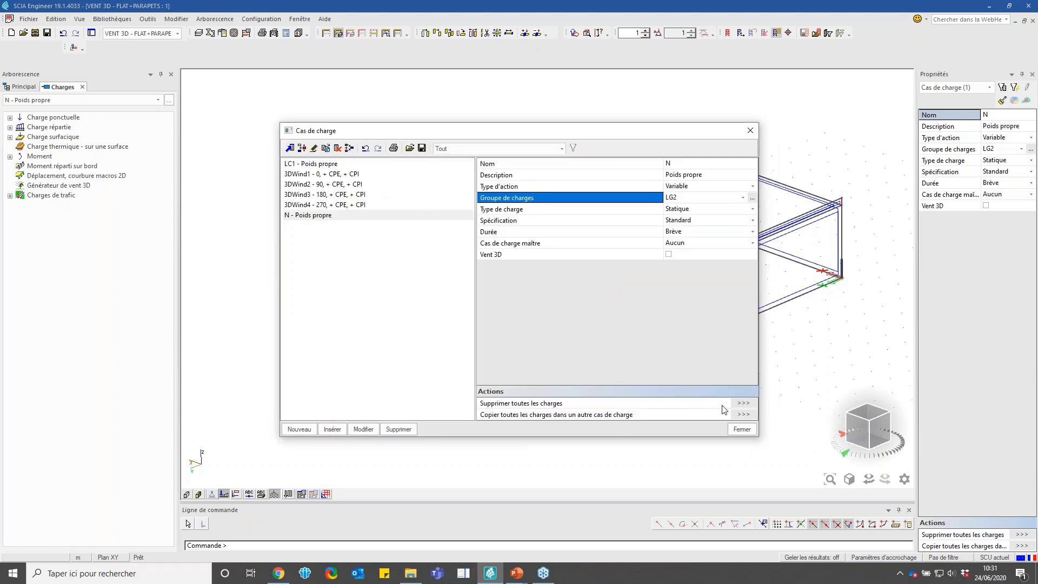
pyautogui.click(744, 431)
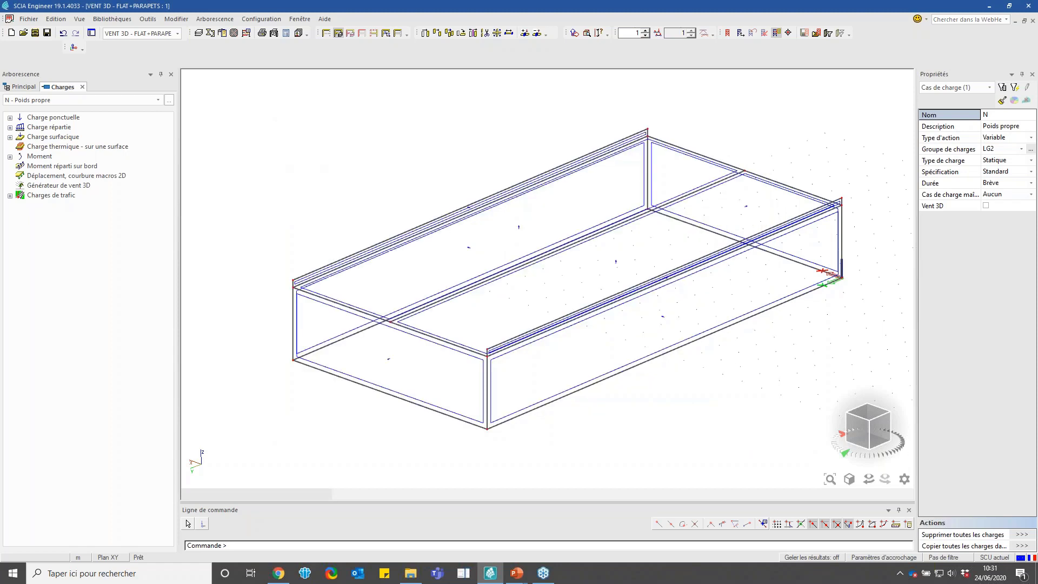
# Start a new surface load on a 2D member and enter a force value of -0,36 kN/m²
pyautogui.click(113, 141)
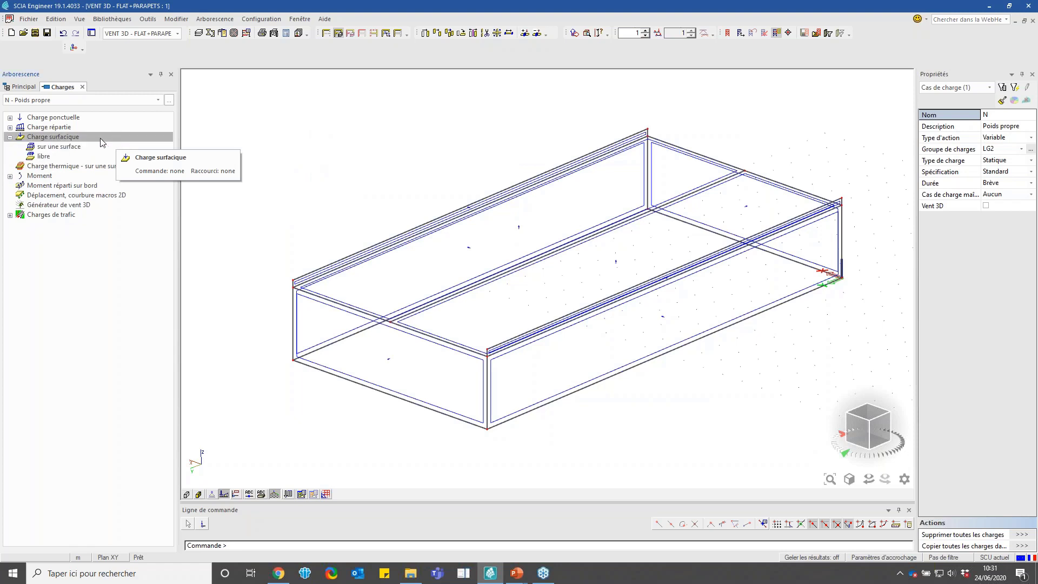
pyautogui.click(65, 152)
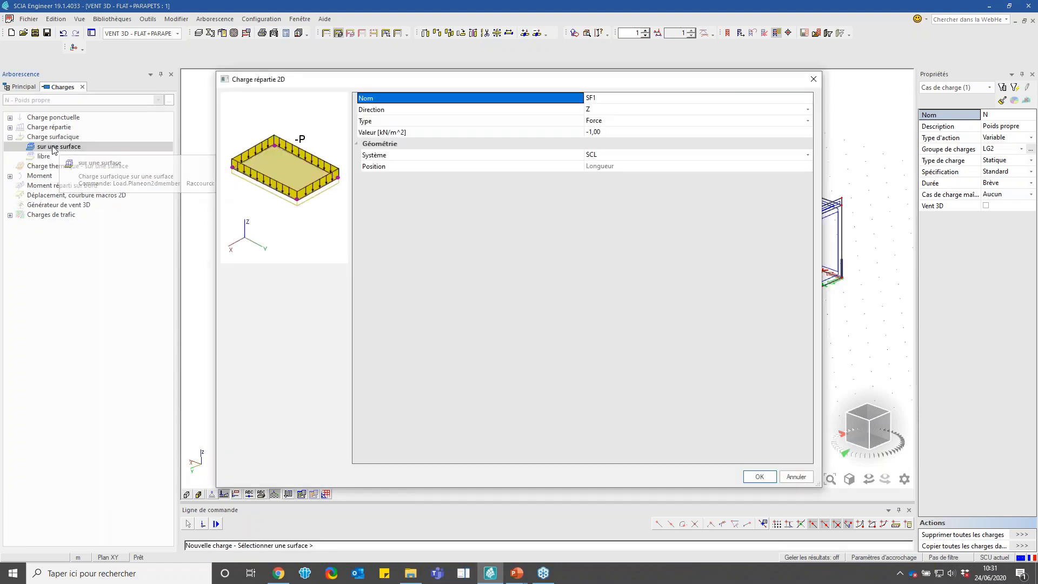
pyautogui.click(621, 123)
pyautogui.click(621, 123)
pyautogui.click(621, 124)
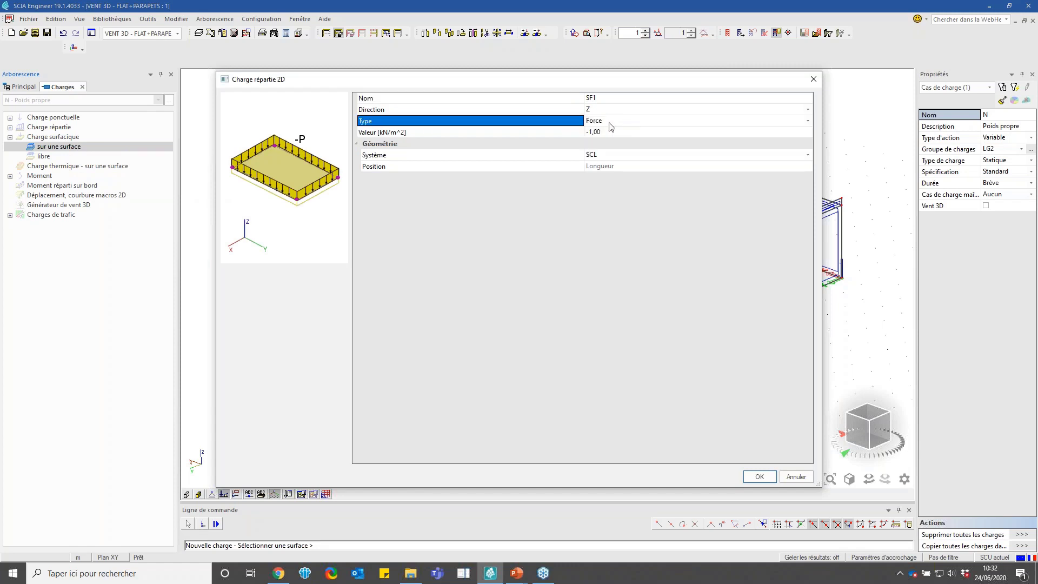
pyautogui.click(616, 135)
pyautogui.write('-0,36')
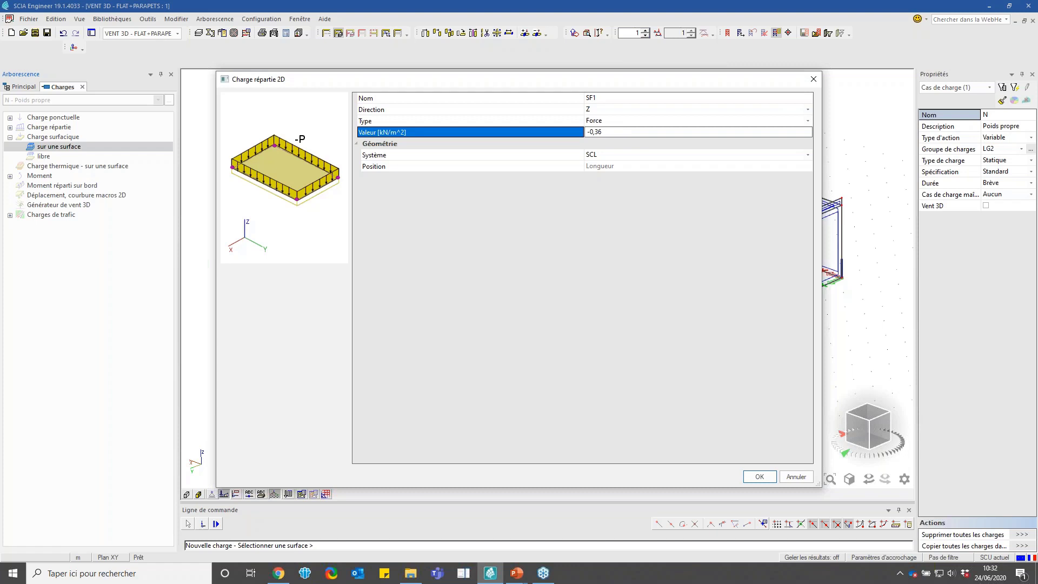
# Change the surface load's type to Neige and set its coefficient to -0,8
pyautogui.click(625, 121)
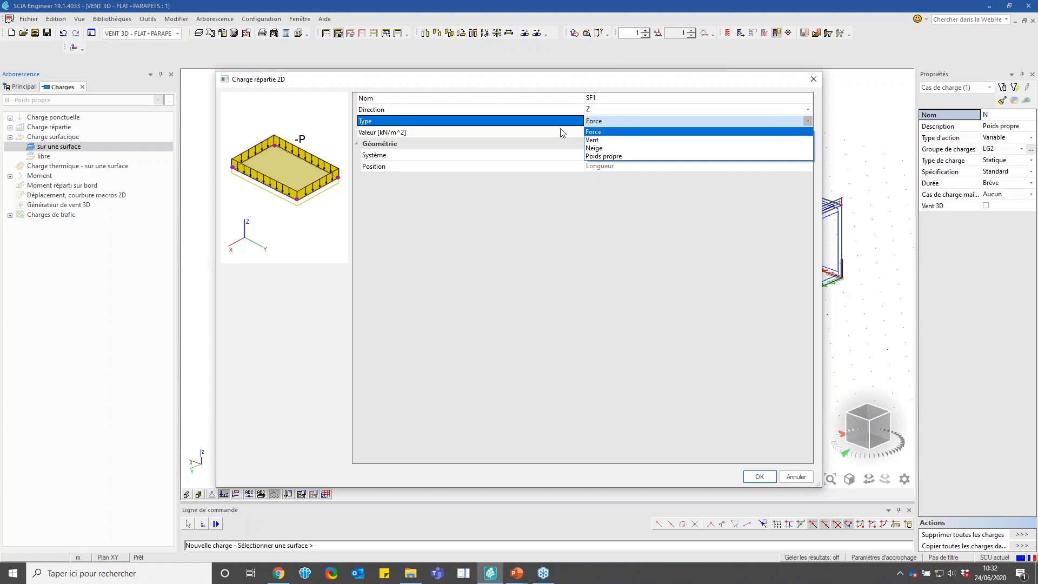
pyautogui.click(615, 148)
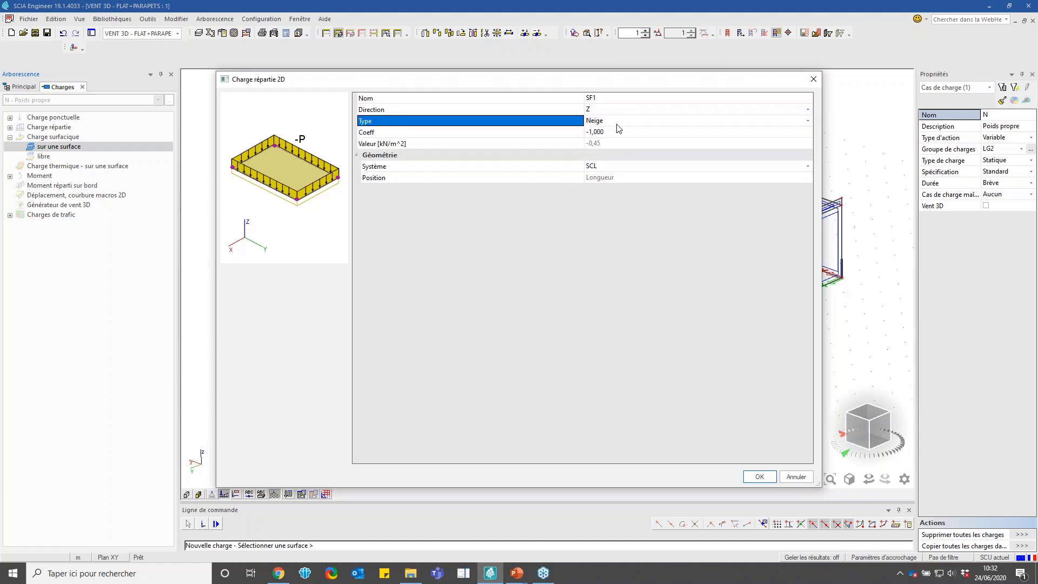
pyautogui.click(484, 132)
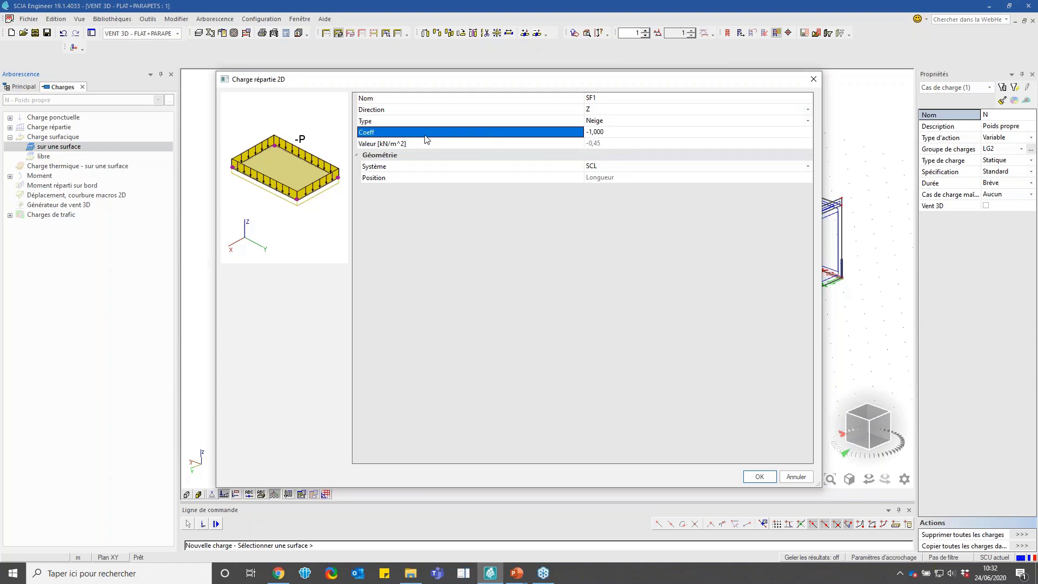
pyautogui.click(606, 131)
pyautogui.write('-0,8')
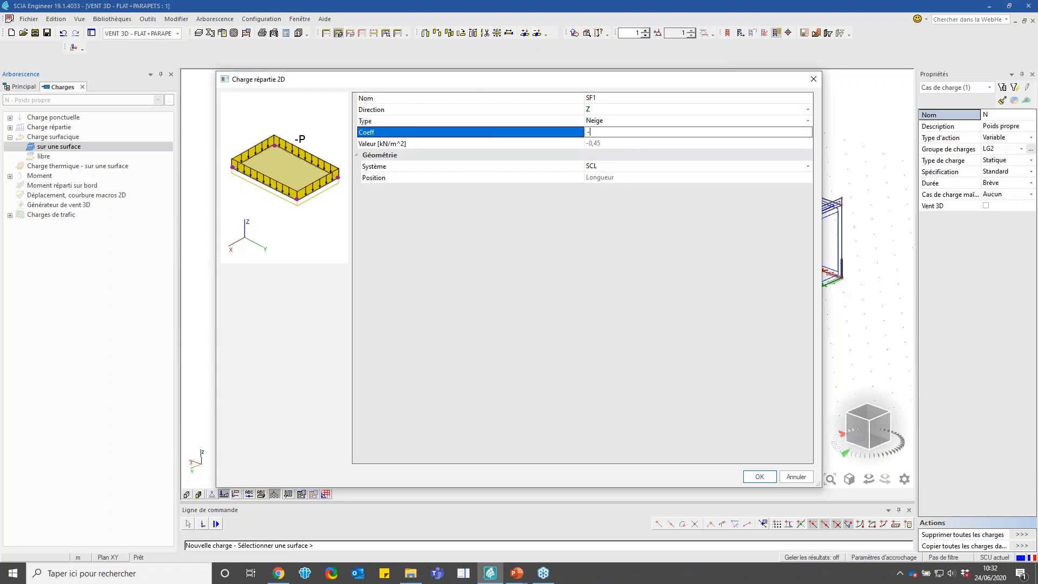
# Set the surface load's coordinate system to SCG and its position to Projection
pyautogui.click(622, 166)
pyautogui.click(619, 166)
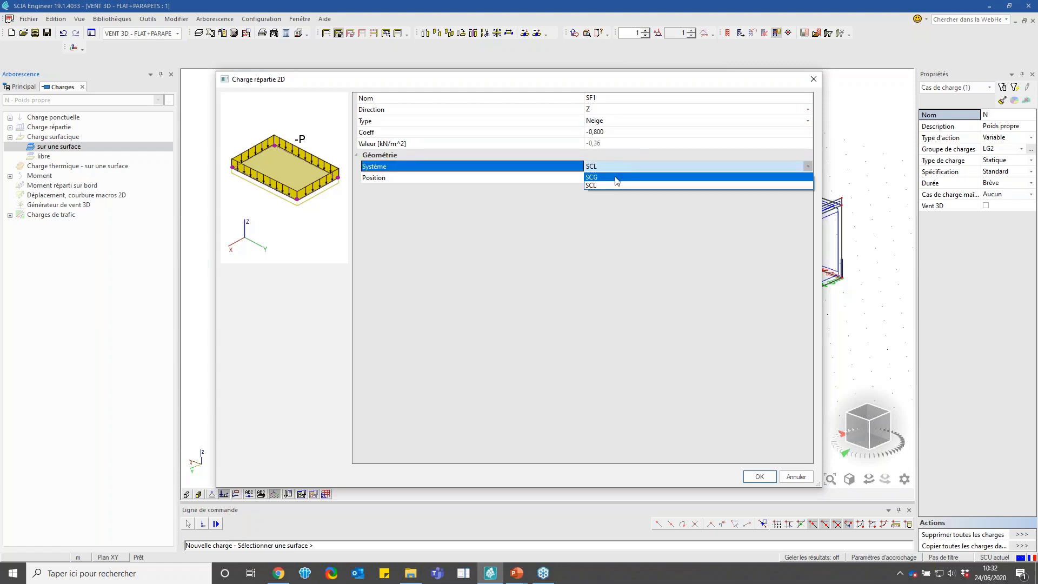
pyautogui.click(616, 177)
pyautogui.click(618, 178)
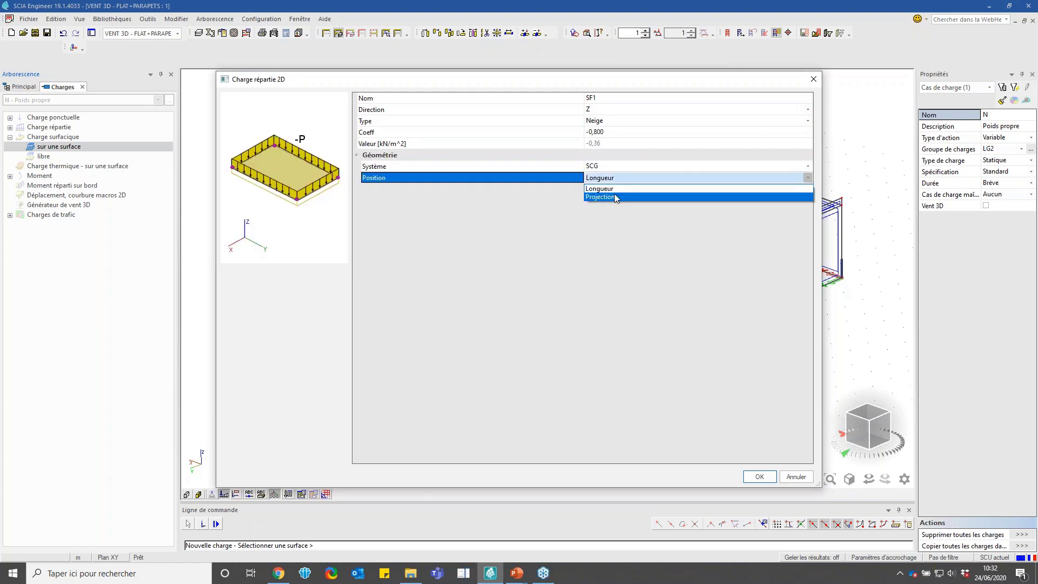
pyautogui.click(614, 194)
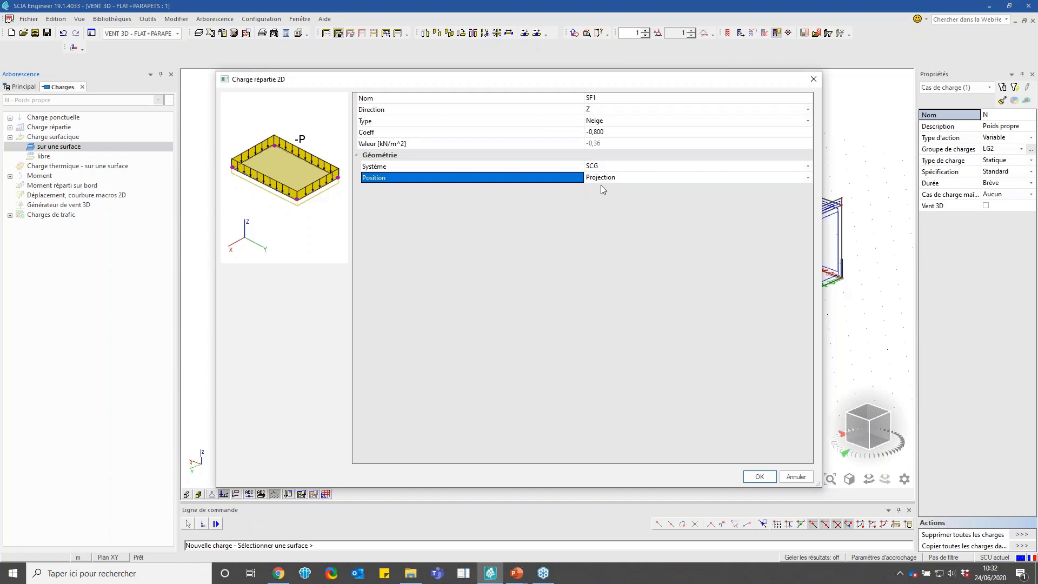
# Accept the snow load definition and apply it to roof slab D9
pyautogui.click(760, 477)
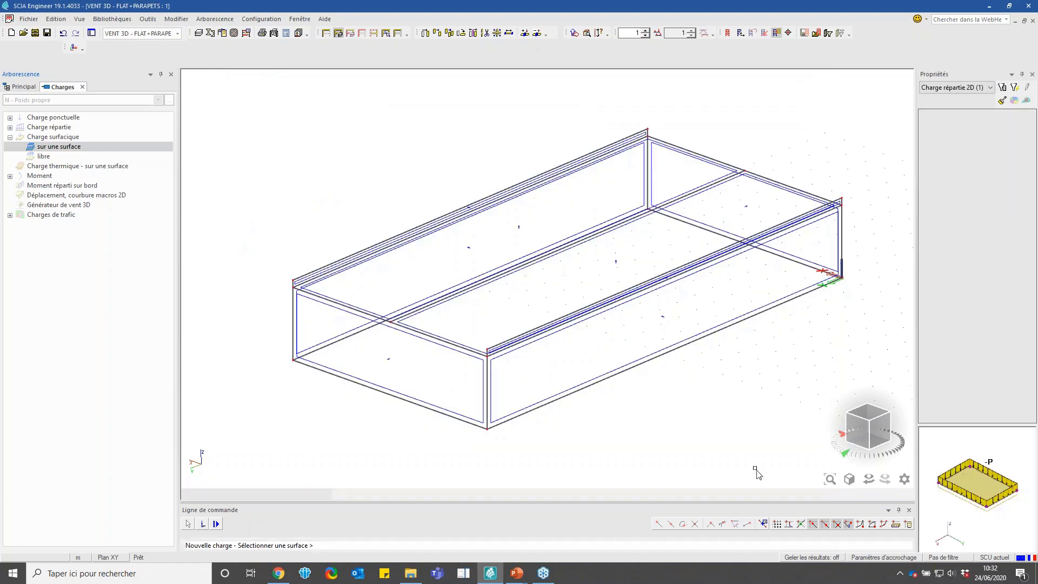
pyautogui.click(436, 345)
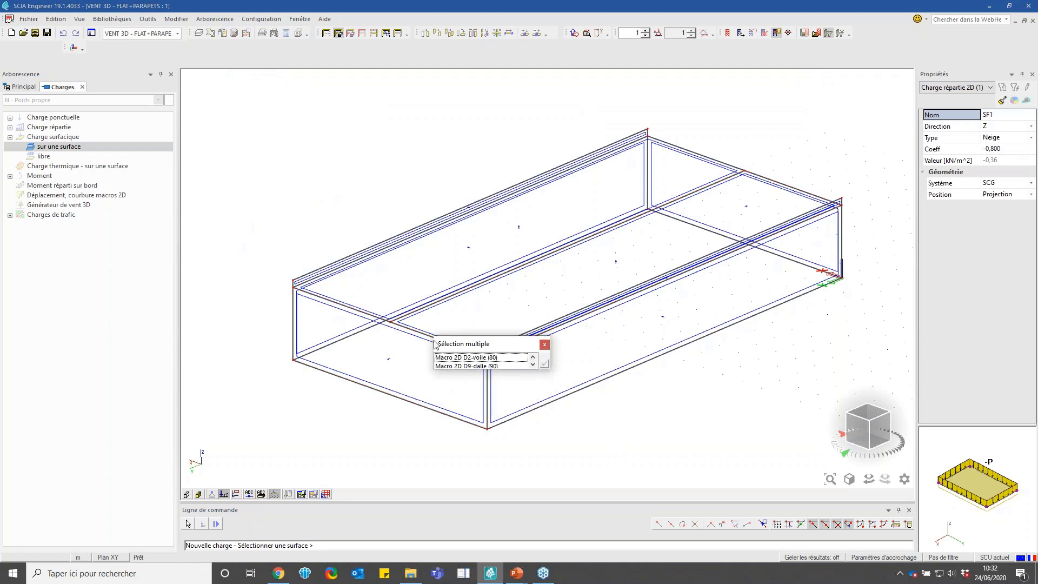
pyautogui.click(454, 366)
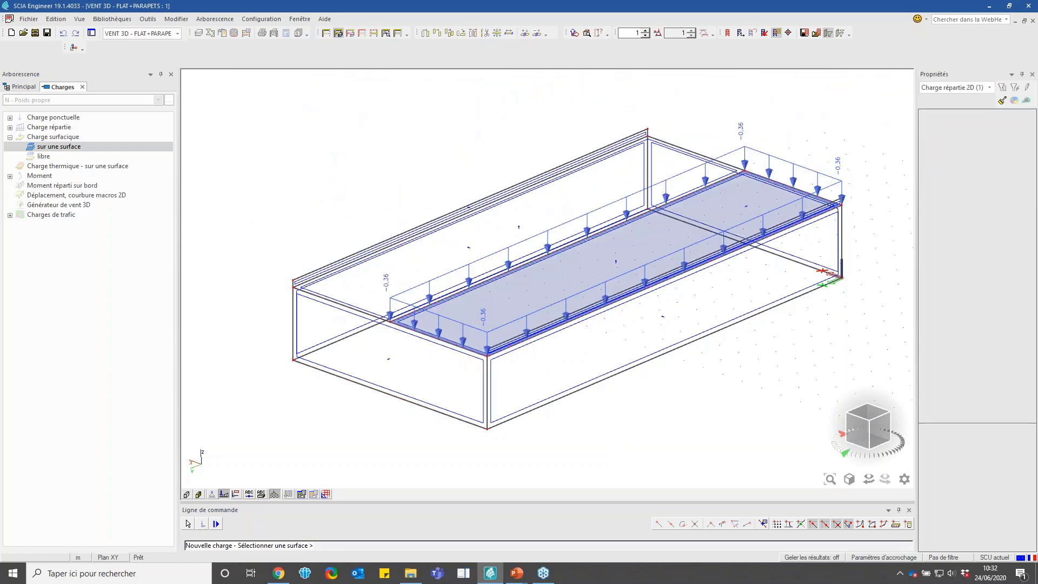
# End the surface load command, switch to the VENT 3D - base project and open its surface load options
pyautogui.press('Escape')
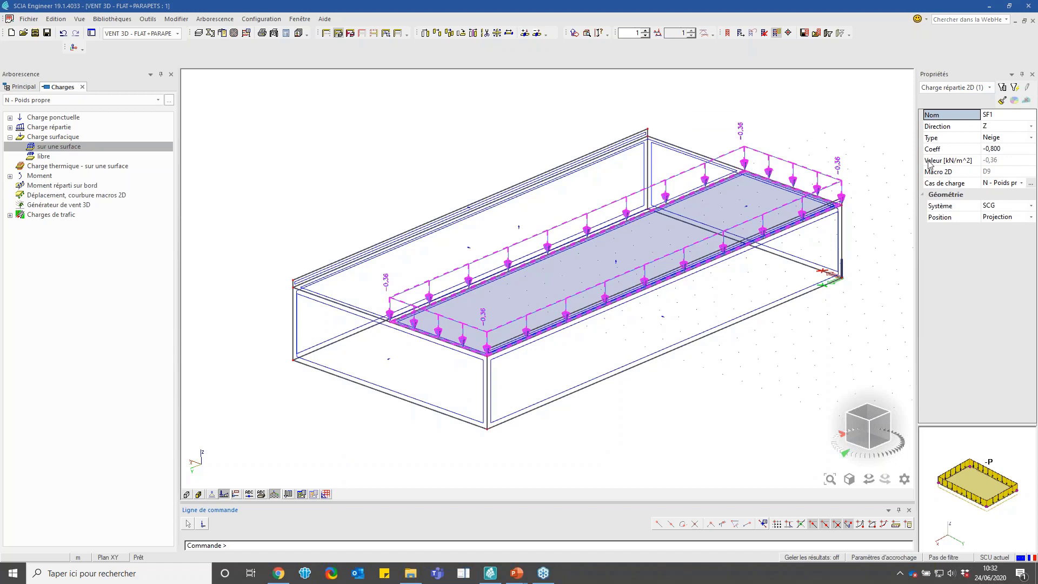
pyautogui.press('Escape')
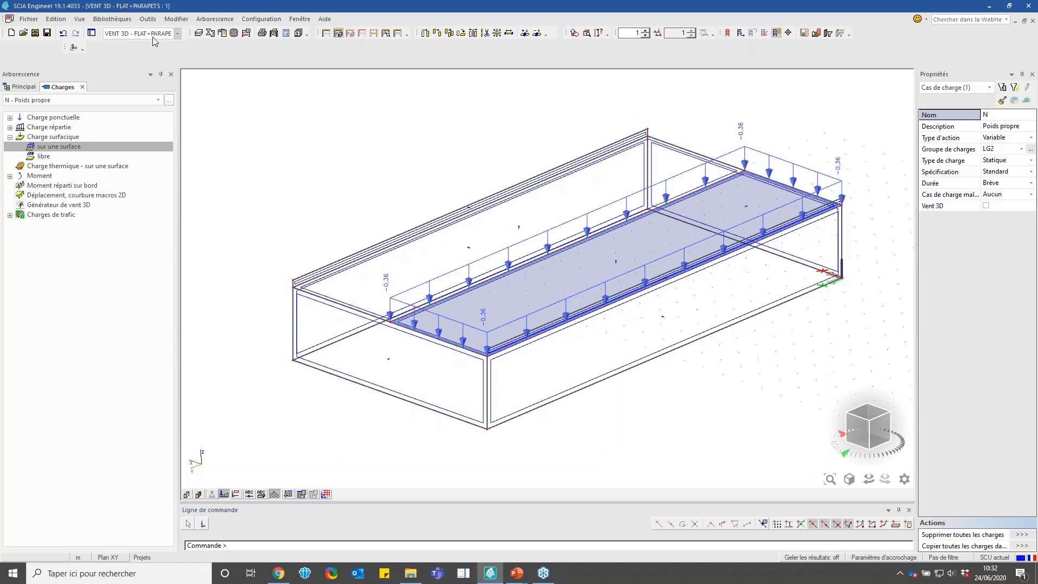
pyautogui.click(154, 34)
pyautogui.click(151, 59)
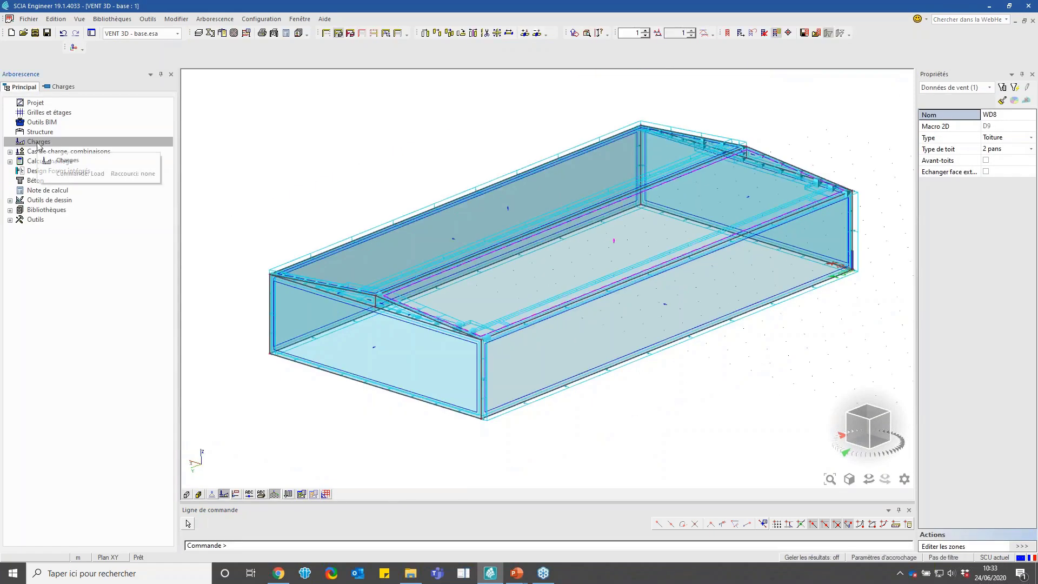
pyautogui.click(36, 142)
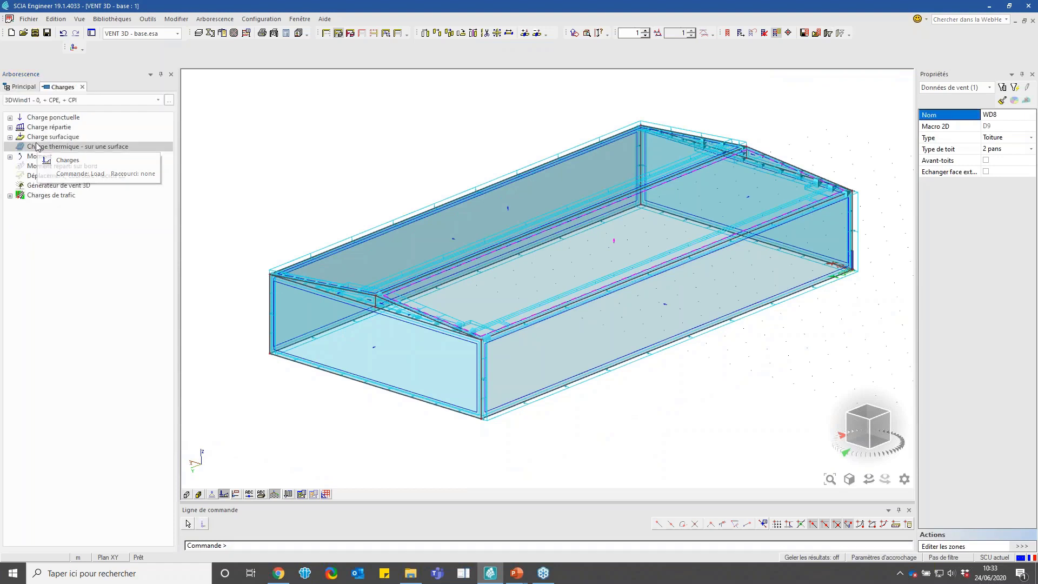
pyautogui.doubleClick(37, 136)
pyautogui.doubleClick(37, 147)
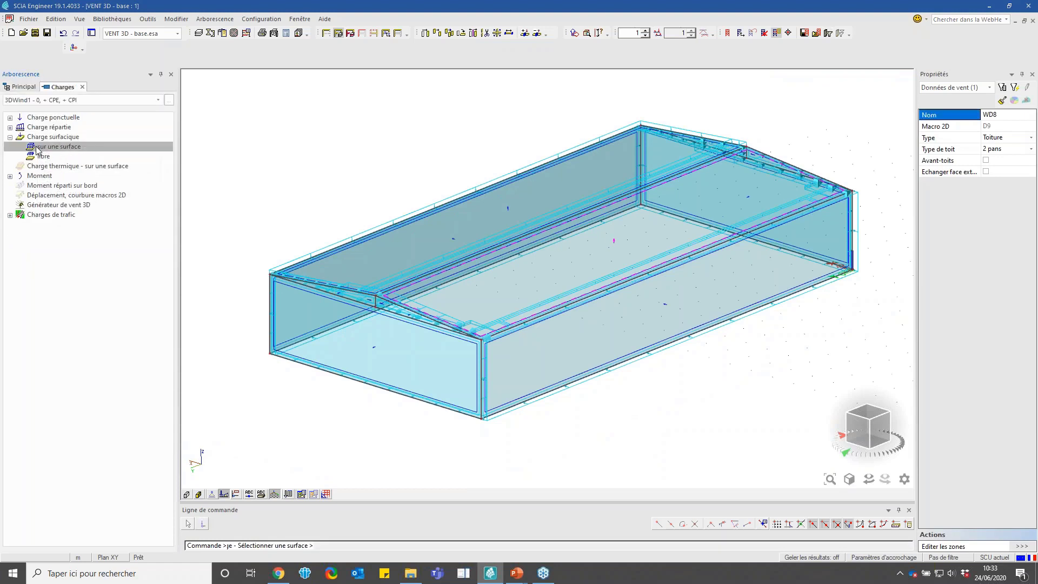
pyautogui.click(600, 124)
pyautogui.click(600, 125)
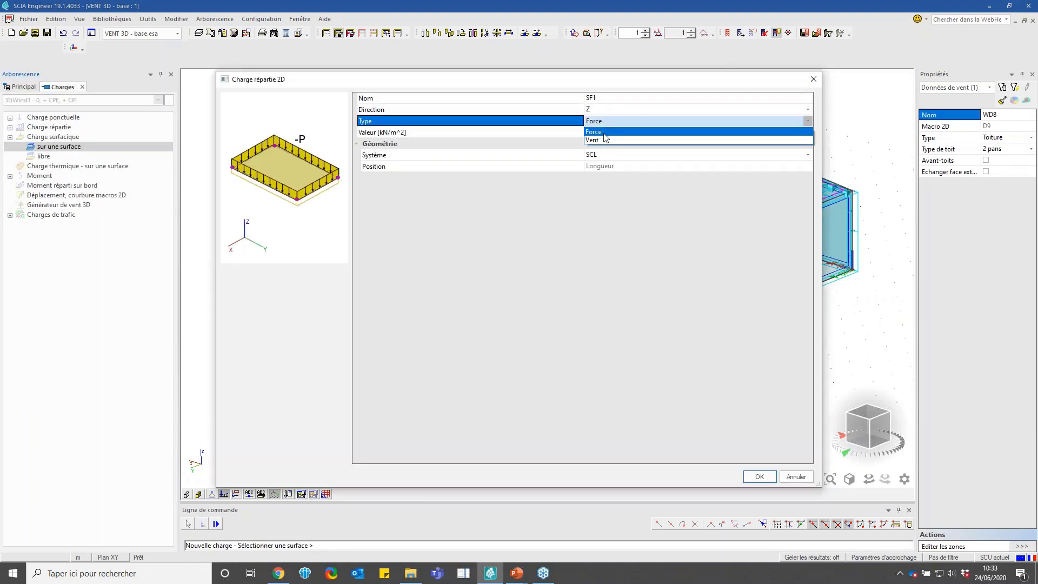
pyautogui.click(600, 138)
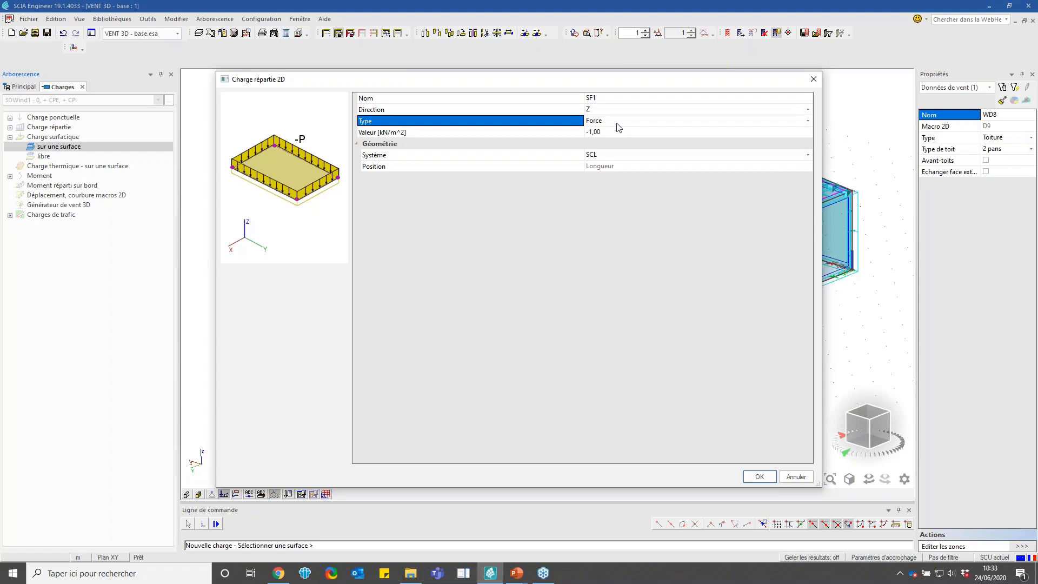
pyautogui.click(815, 82)
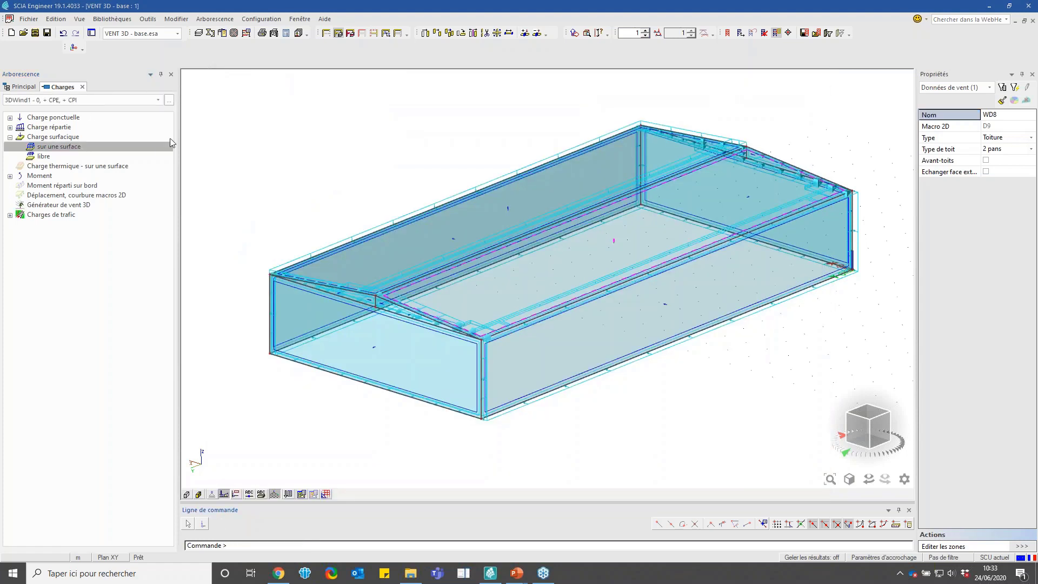
# Add a new load case with action type Variable and description N, then close the load case manager
pyautogui.click(169, 100)
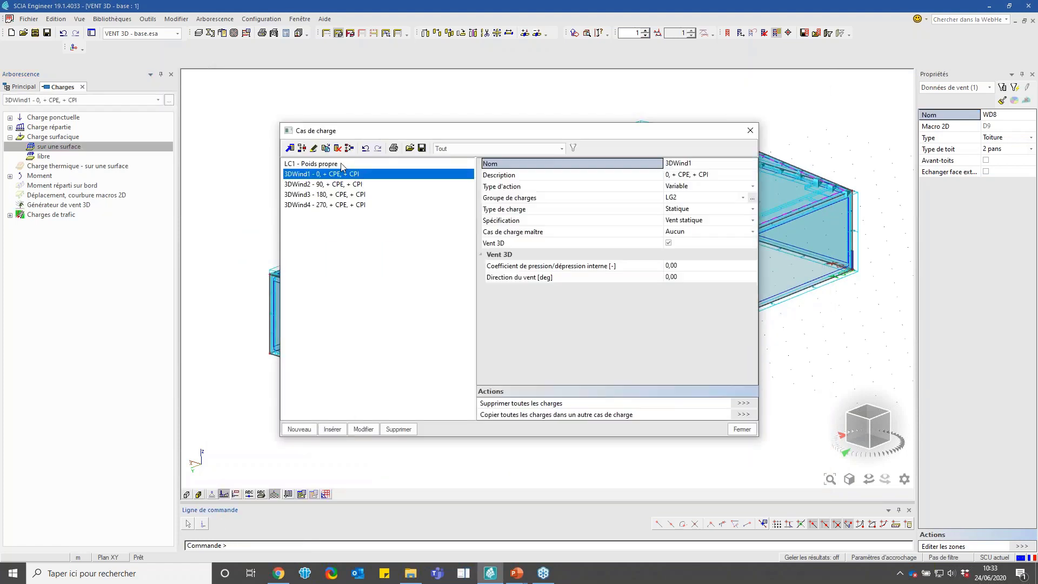
pyautogui.click(326, 149)
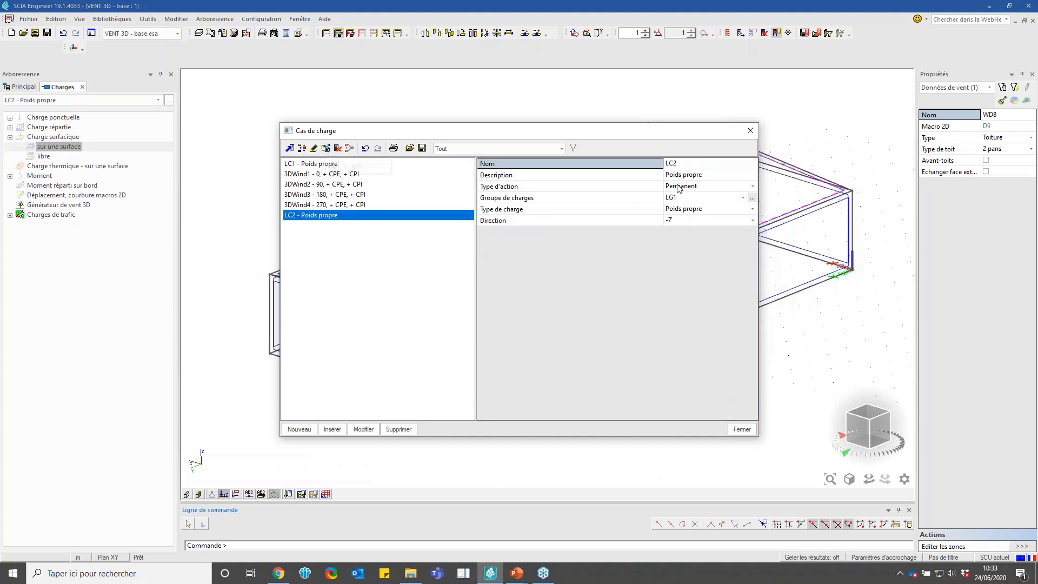
pyautogui.click(692, 185)
pyautogui.click(692, 186)
pyautogui.click(680, 207)
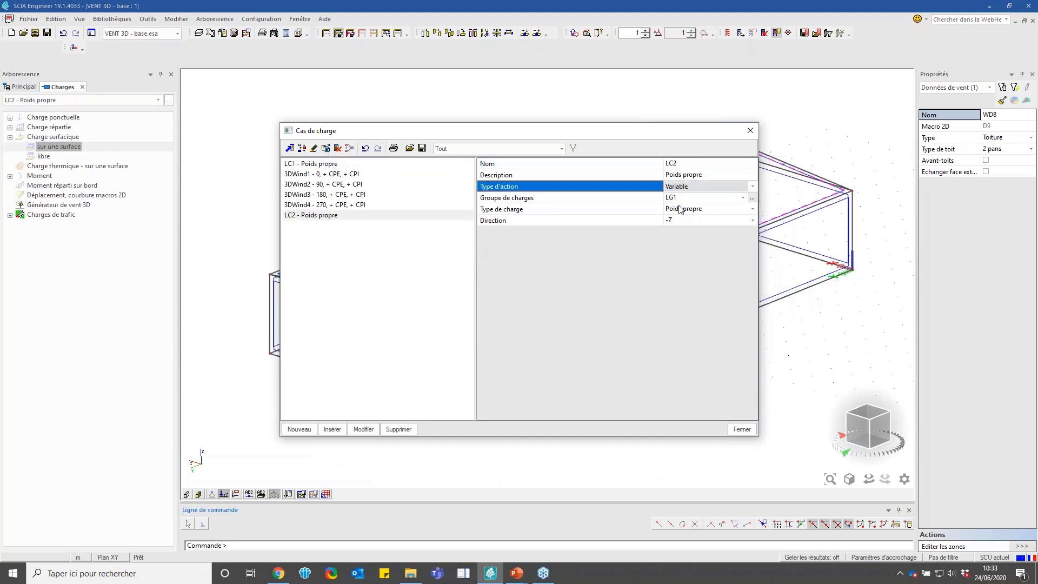
pyautogui.click(694, 175)
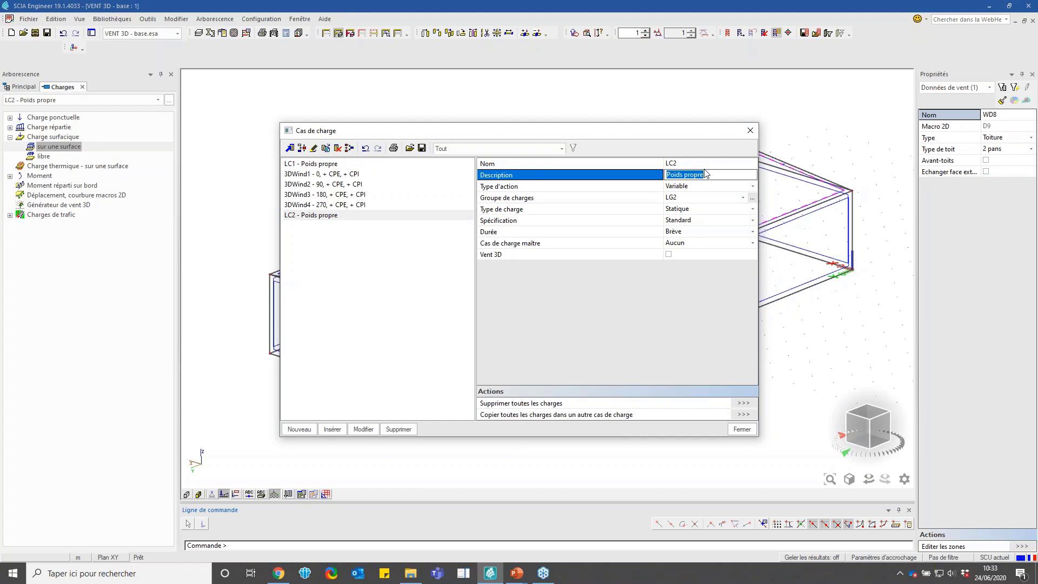
pyautogui.write('N')
pyautogui.click(700, 198)
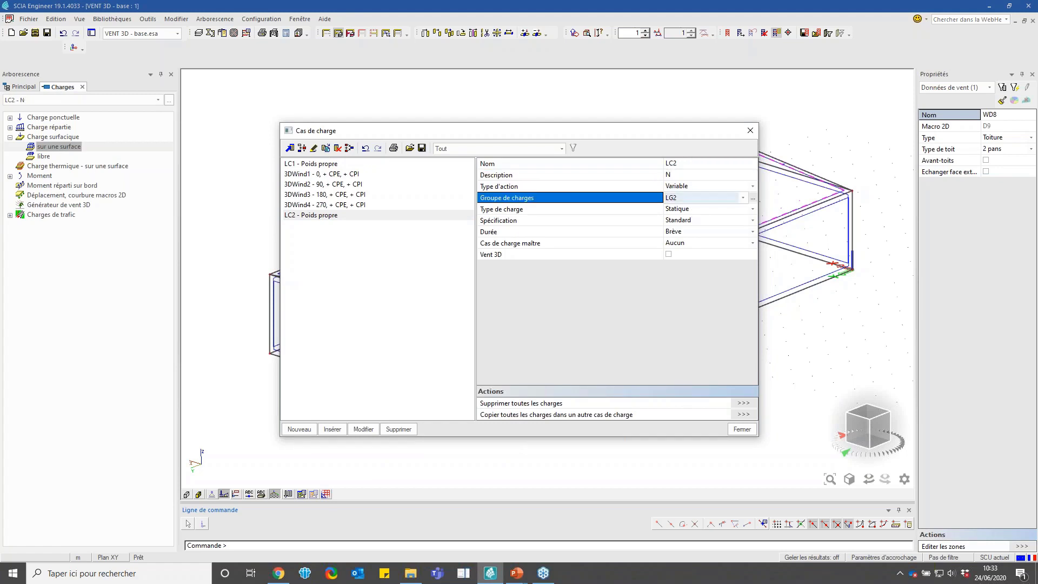
pyautogui.click(746, 429)
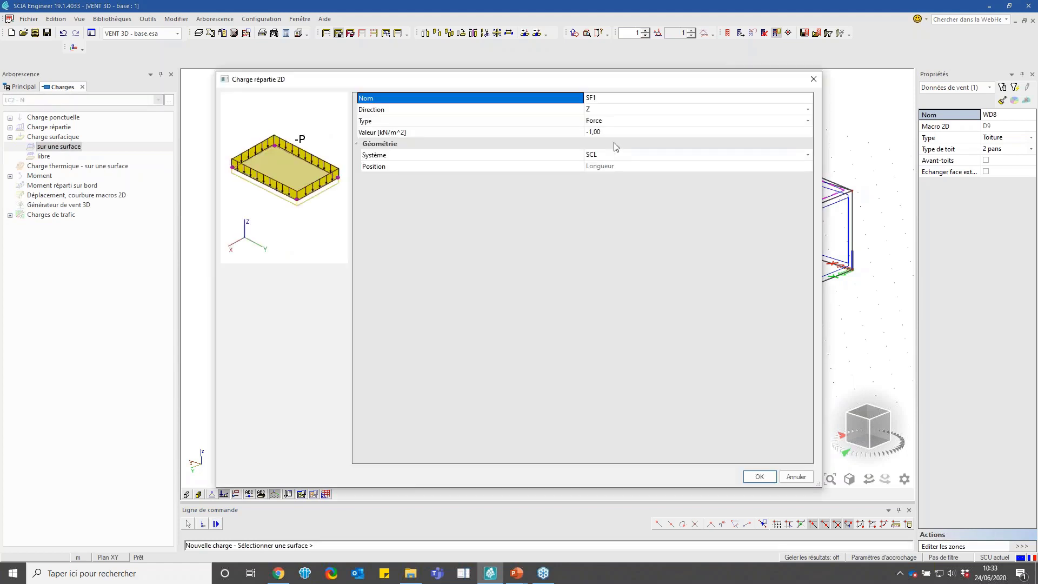
# Define a surface load of type Neige with coefficient -0,8, coordinate system SCG and position Projection
pyautogui.click(619, 122)
pyautogui.click(619, 121)
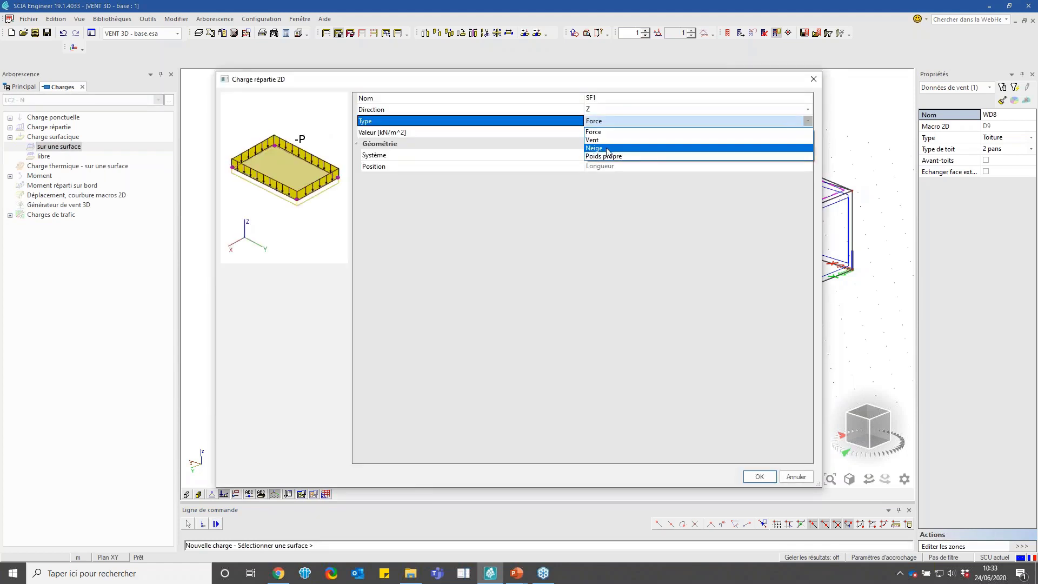
pyautogui.click(607, 148)
pyautogui.click(615, 133)
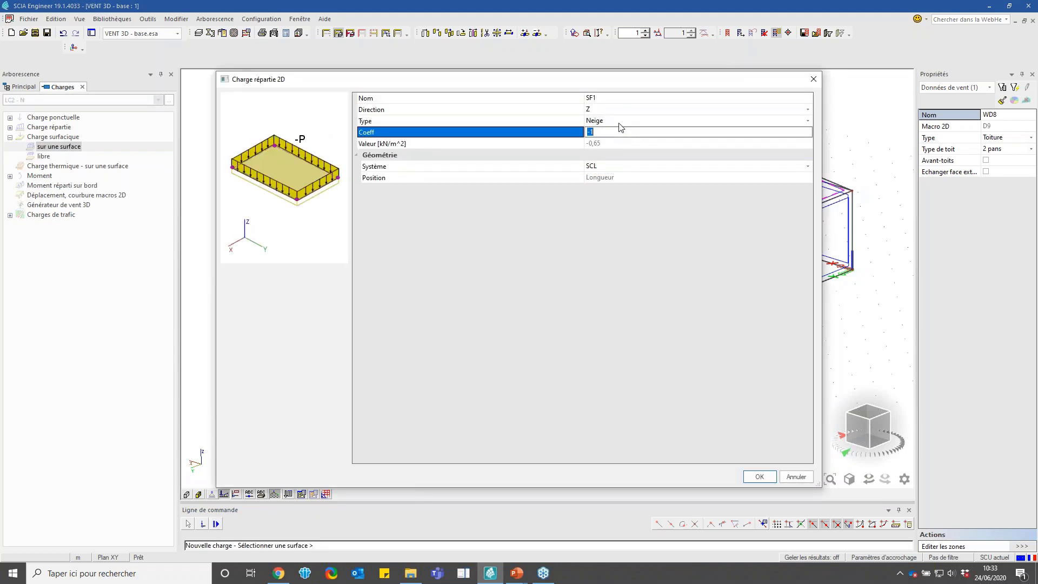
pyautogui.click(631, 168)
pyautogui.click(598, 185)
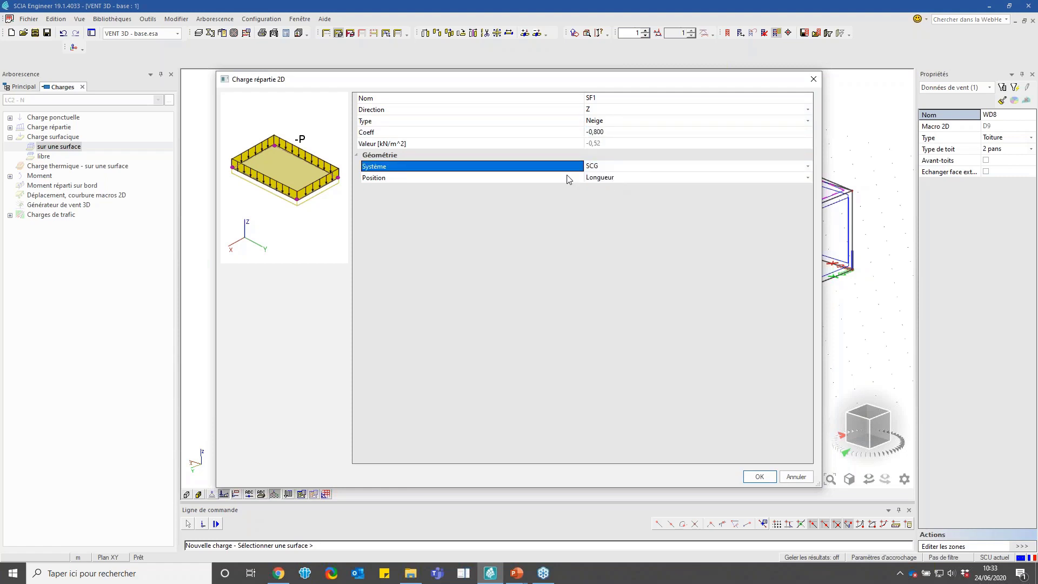
pyautogui.click(620, 178)
pyautogui.click(605, 193)
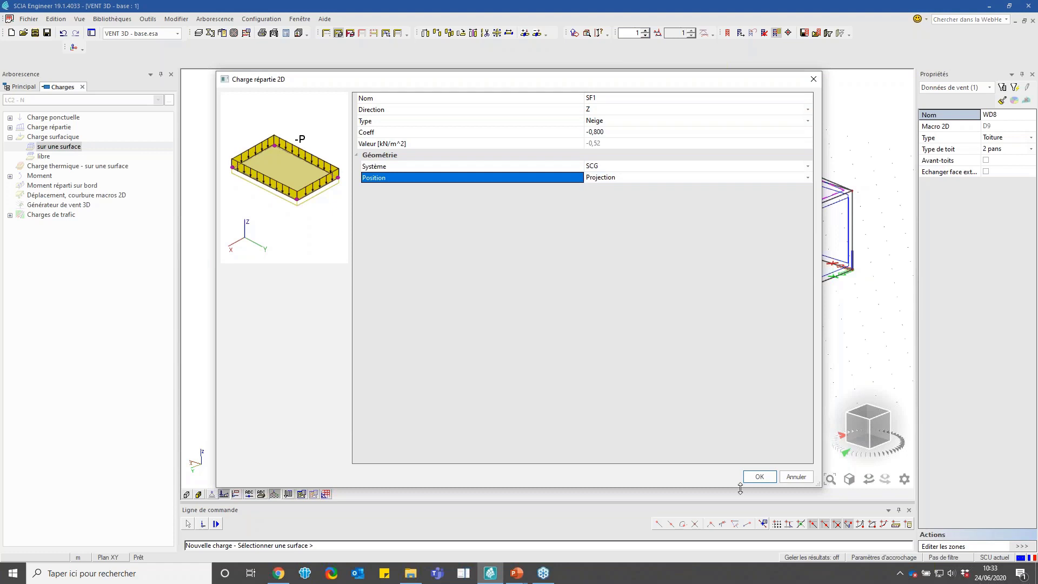
pyautogui.click(759, 476)
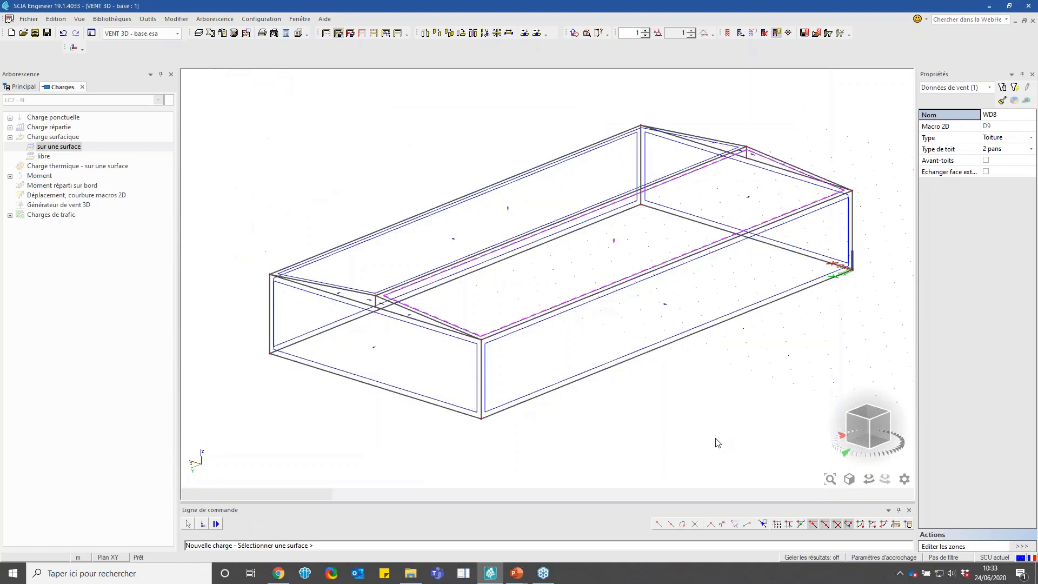
# Apply the snow surface load to both slopes of the duopitch roof
pyautogui.click(429, 321)
pyautogui.click(449, 346)
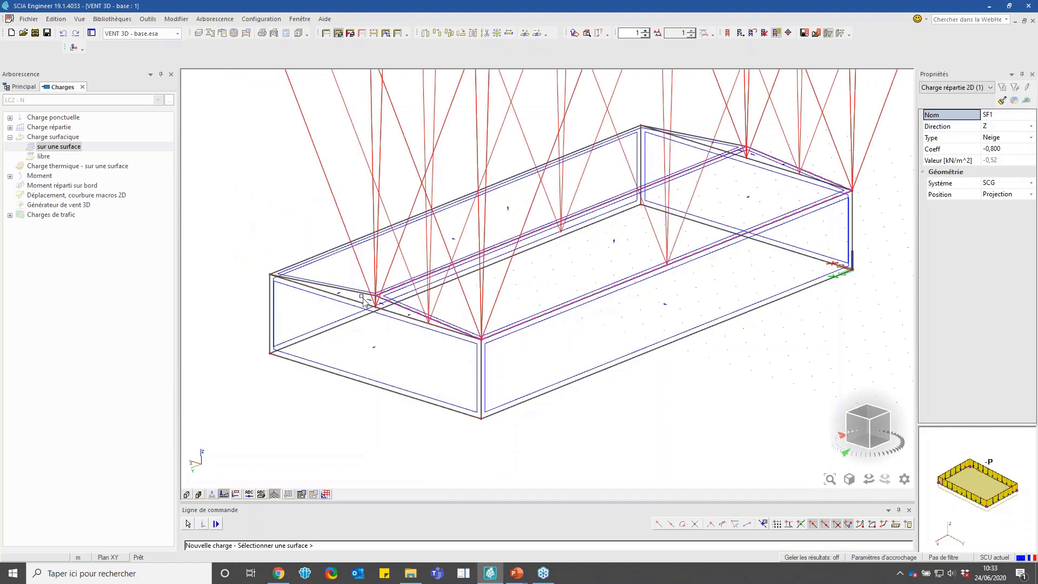
pyautogui.click(365, 300)
pyautogui.click(382, 323)
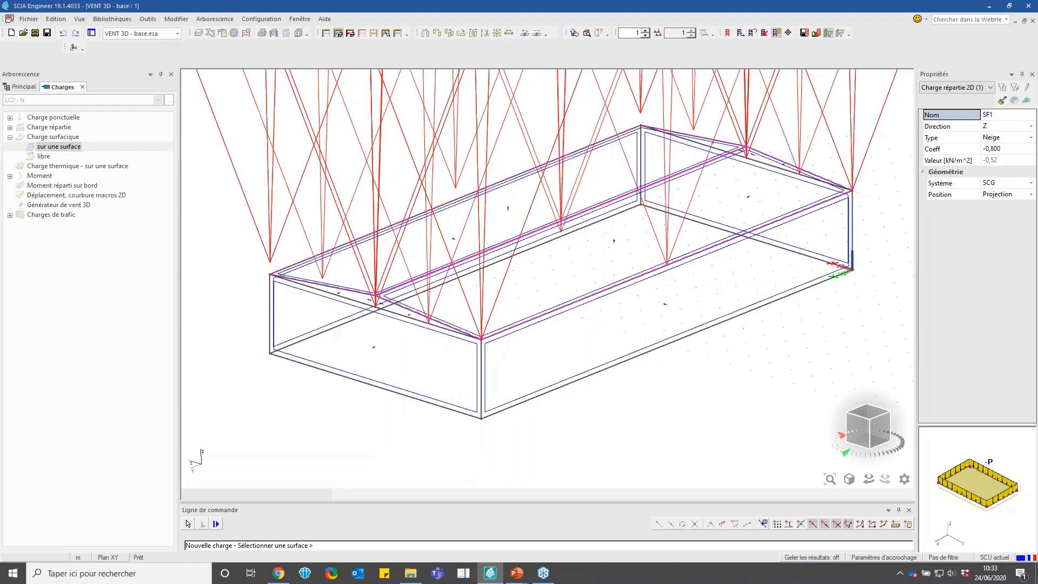
# Check the projected snow loads on both roof slopes in a front view and in a 3D view
pyautogui.click(862, 435)
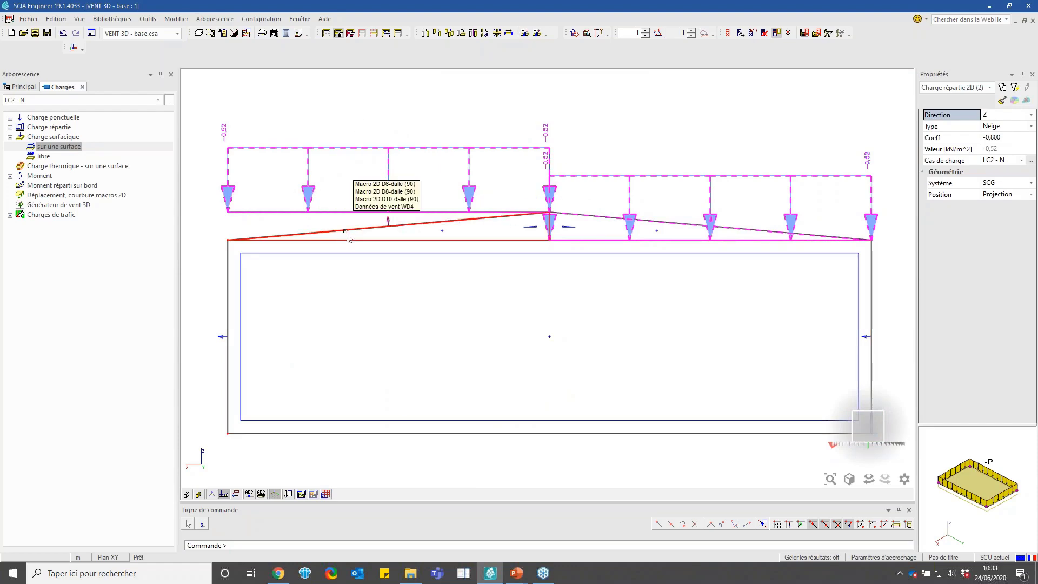
pyautogui.click(857, 433)
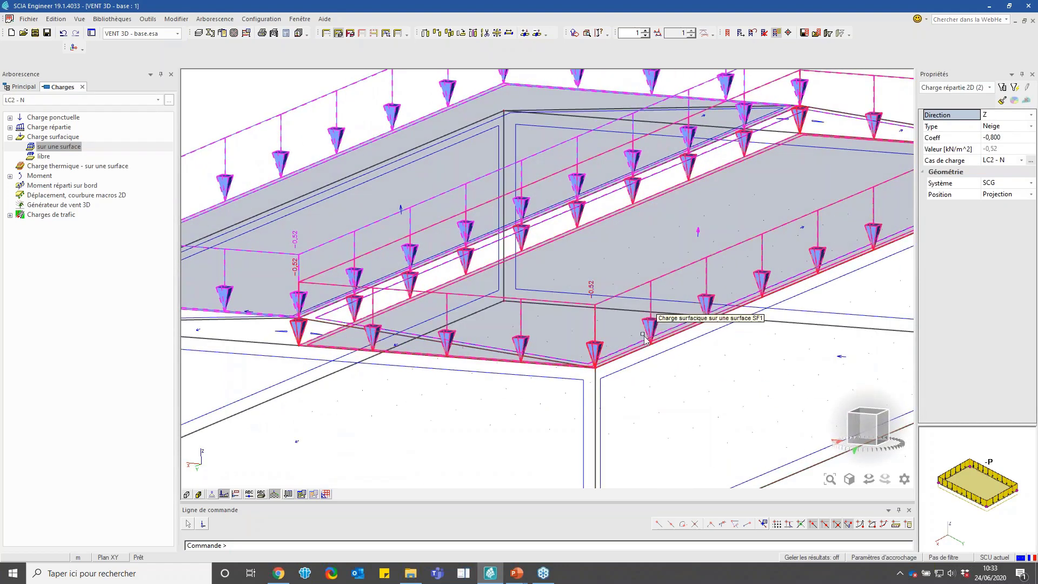
pyautogui.press('Escape')
pyautogui.scroll(-5, 475, 326)
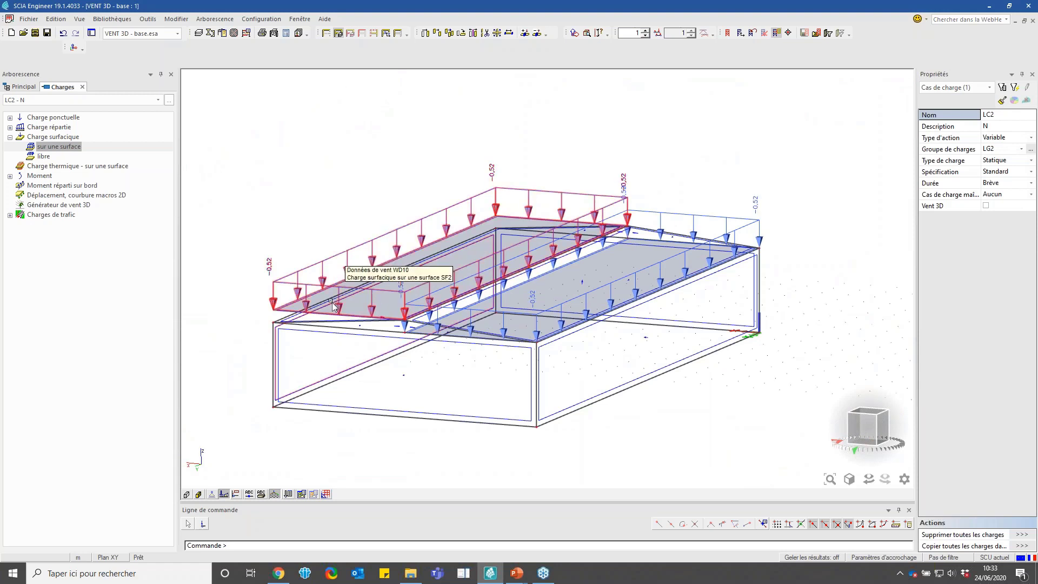